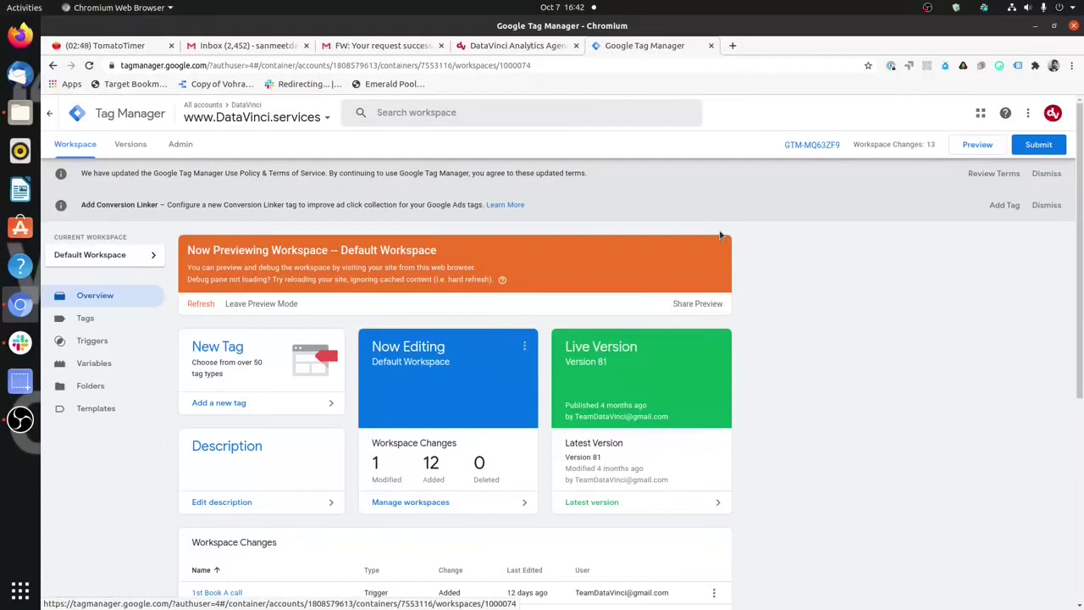
# Create a new trigger in the workspace and choose Element Visibility as its trigger type
pyautogui.scroll(-3, 428, 271)
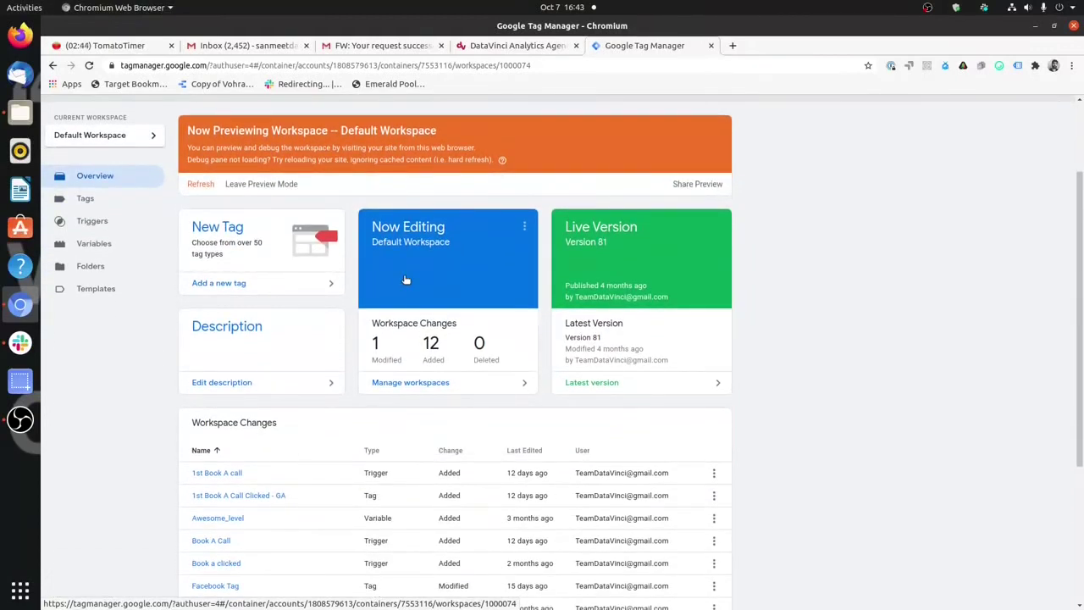
pyautogui.click(151, 229)
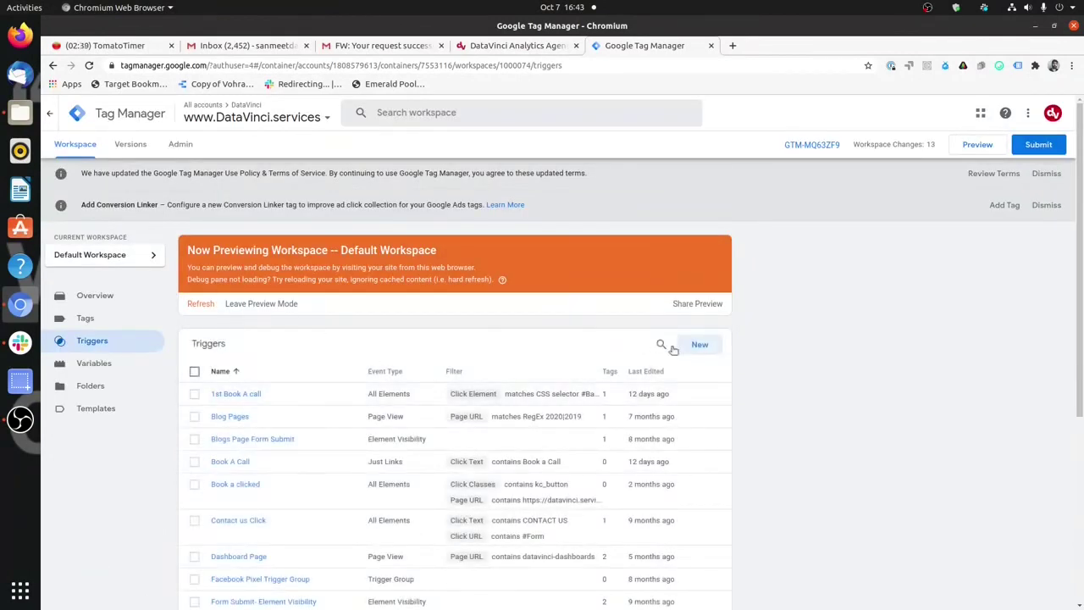
pyautogui.click(700, 345)
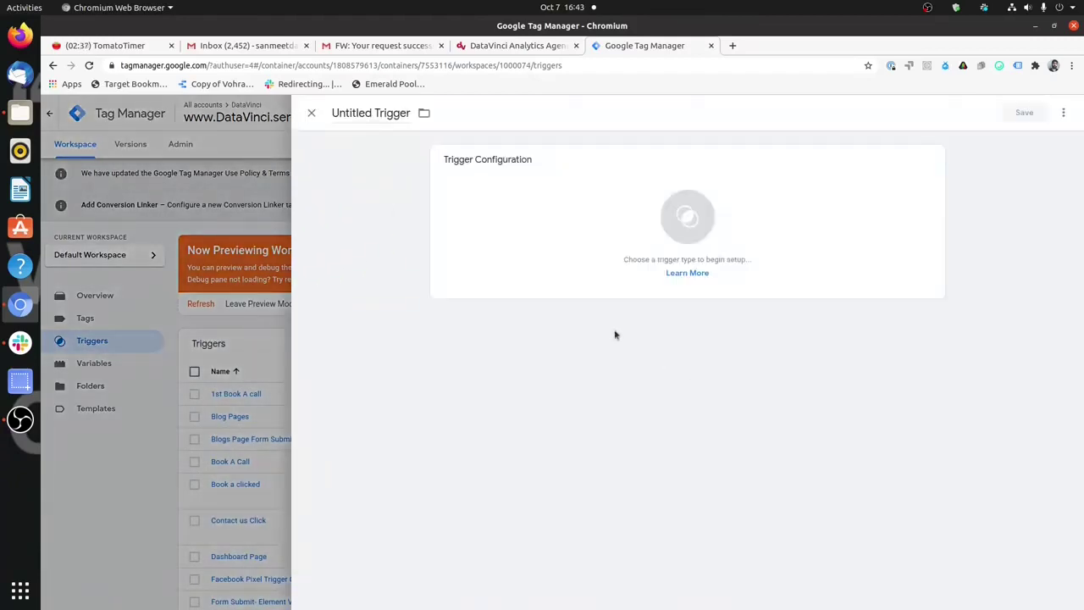
pyautogui.click(511, 223)
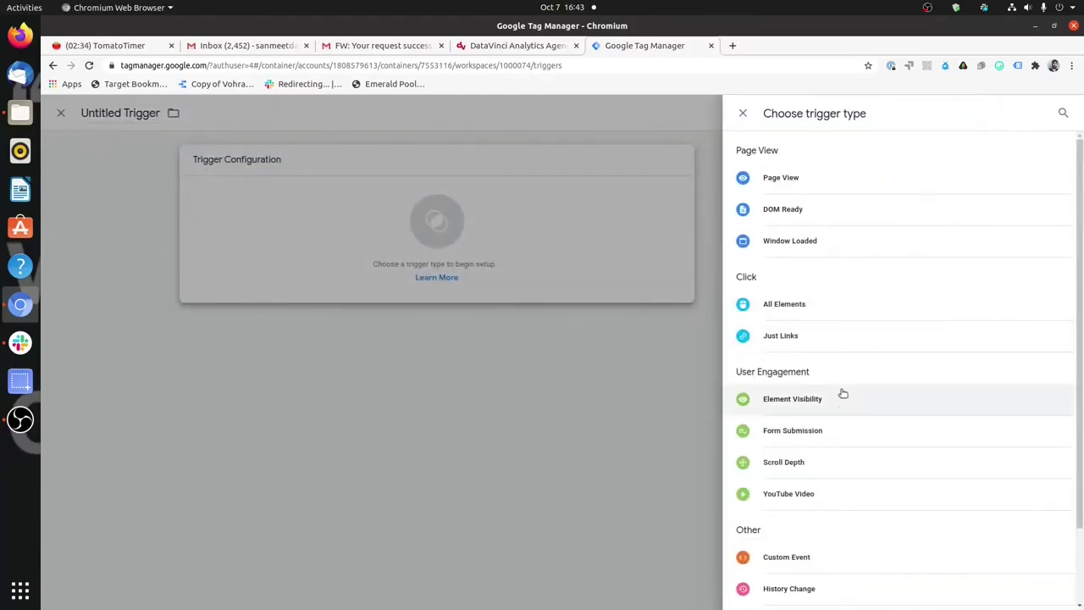
pyautogui.click(815, 410)
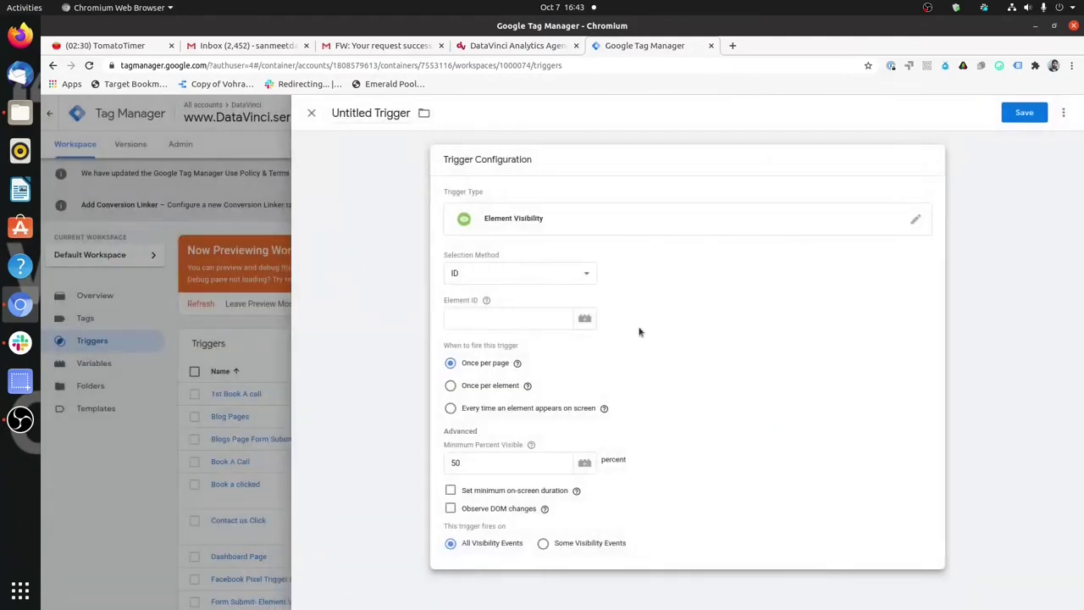
# Check the trigger's selection methods and inspect the website's Book a Call button for an element ID
pyautogui.click(565, 283)
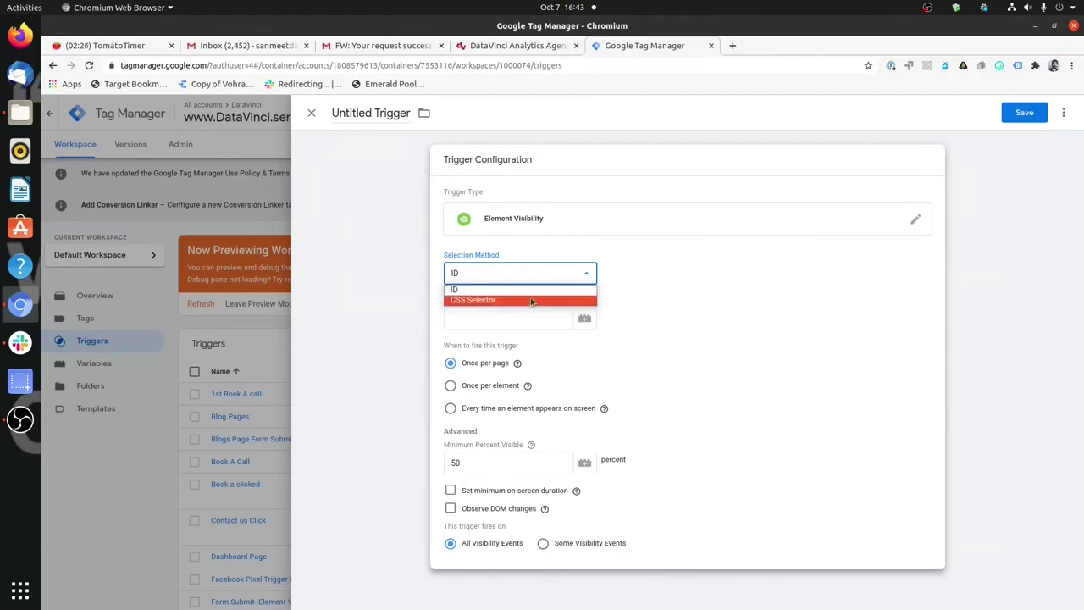
pyautogui.click(531, 294)
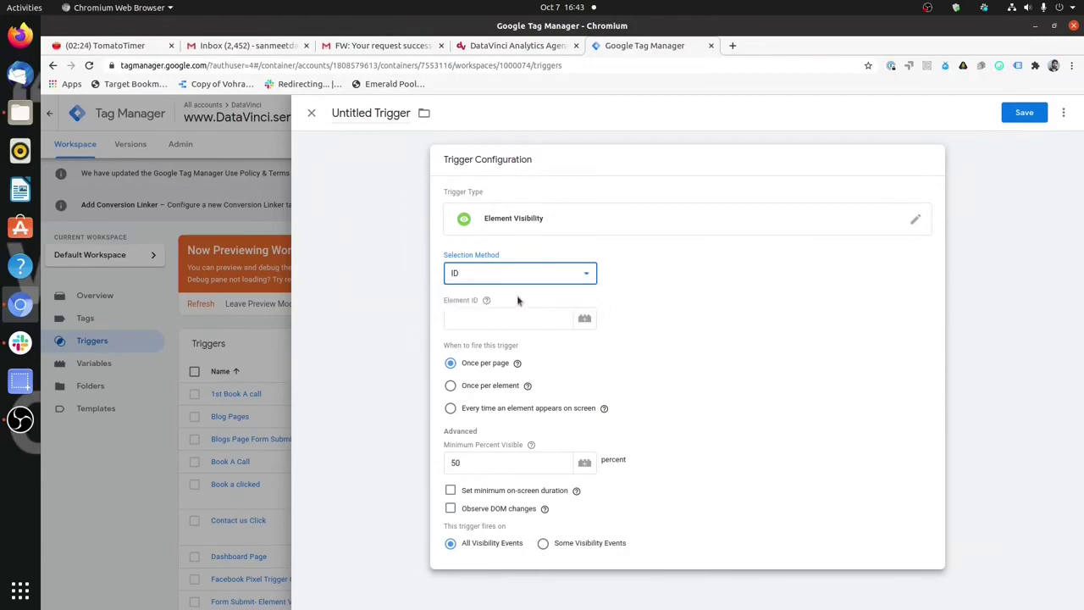
pyautogui.click(535, 51)
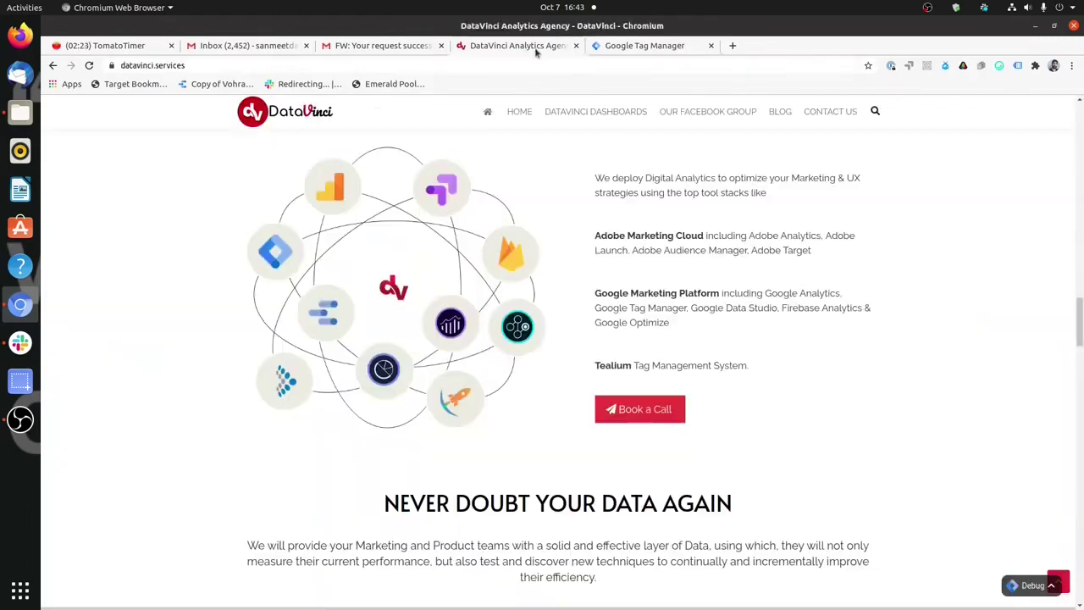
pyautogui.rightClick(678, 415)
pyautogui.click(691, 508)
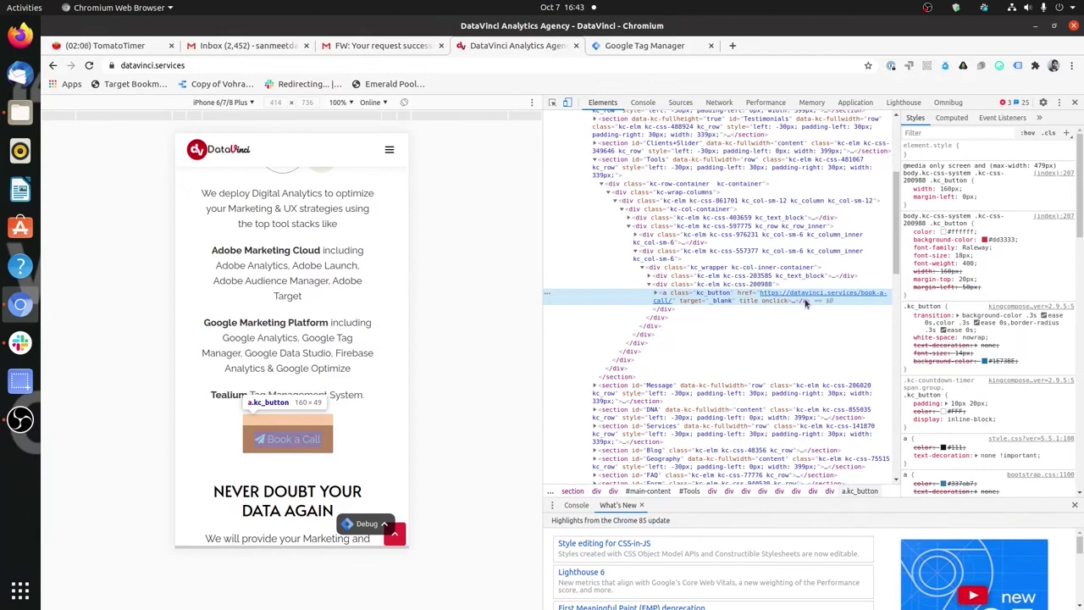
pyautogui.click(752, 127)
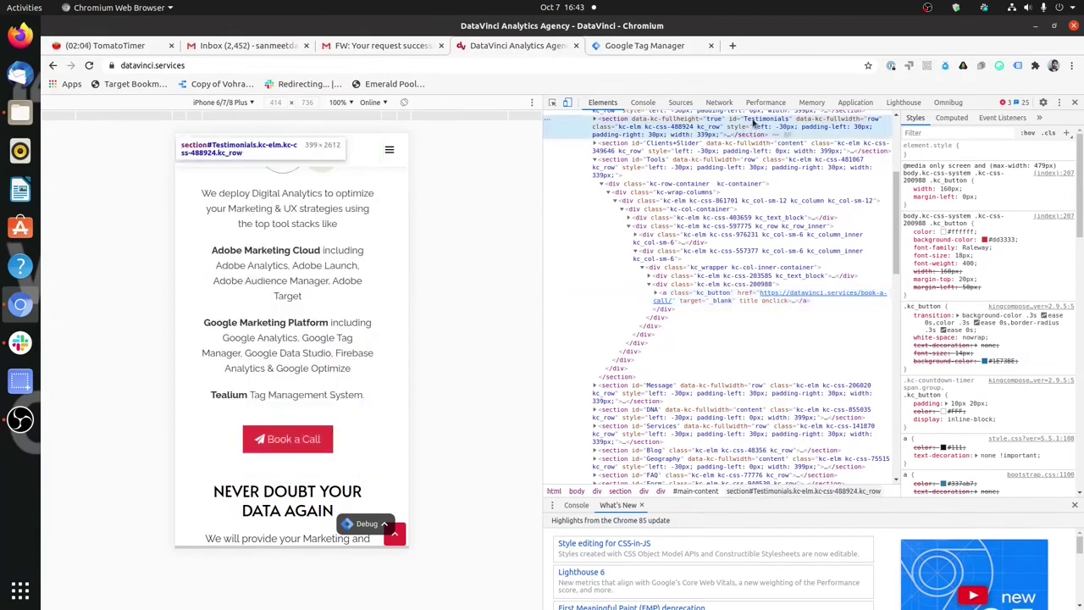
pyautogui.scroll(1, 763, 180)
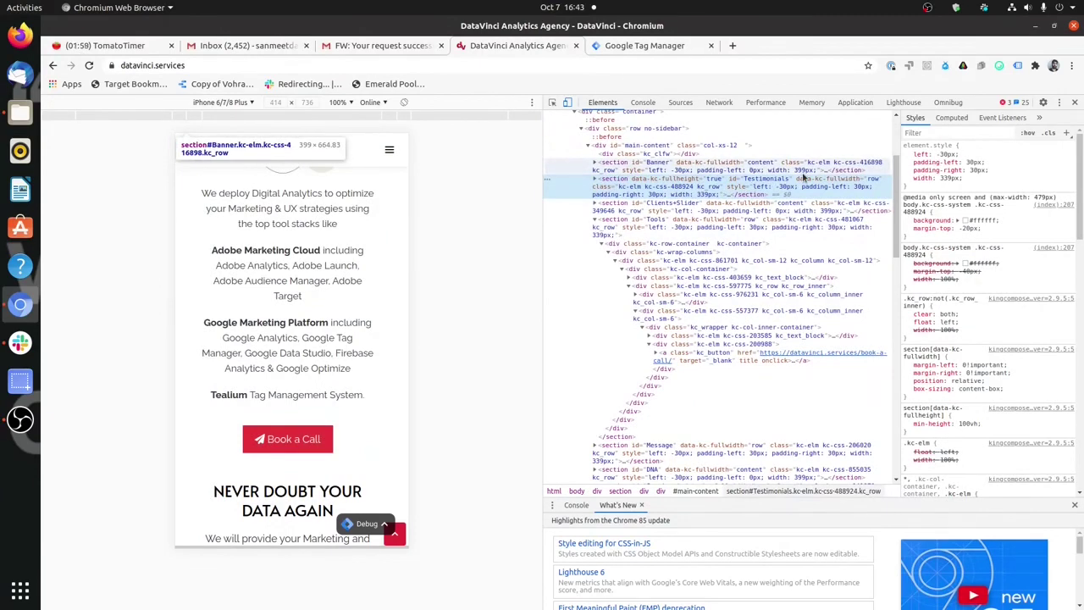
pyautogui.click(606, 48)
pyautogui.click(471, 323)
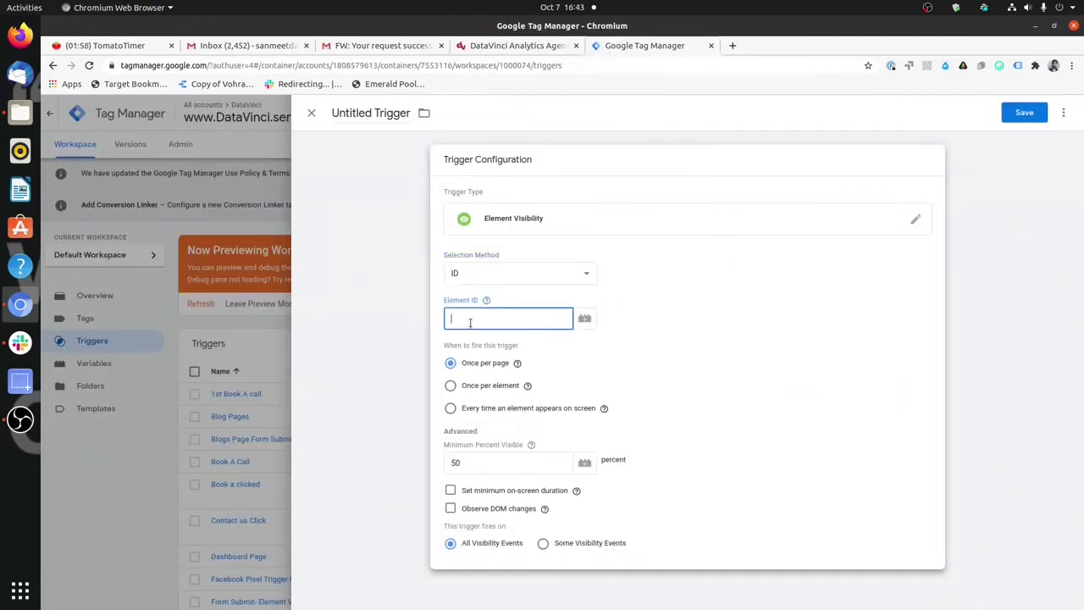
# Inspect the Book a Call button on the DataVinci site and copy the CSS selector of its link element
pyautogui.click(516, 46)
pyautogui.rightClick(329, 433)
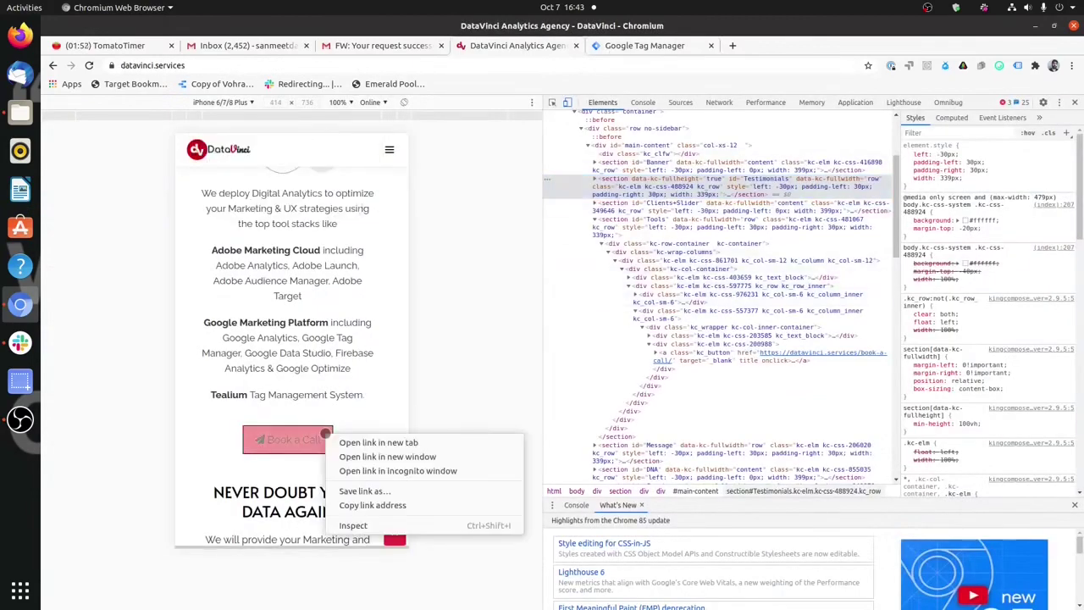
pyautogui.click(390, 526)
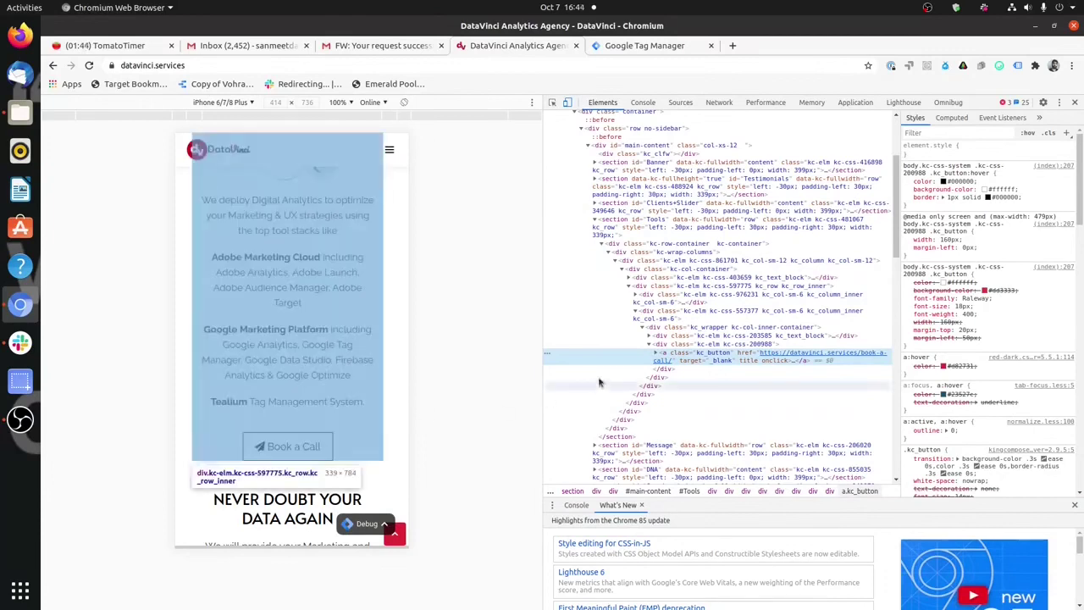
pyautogui.rightClick(687, 354)
pyautogui.moveTo(759, 420)
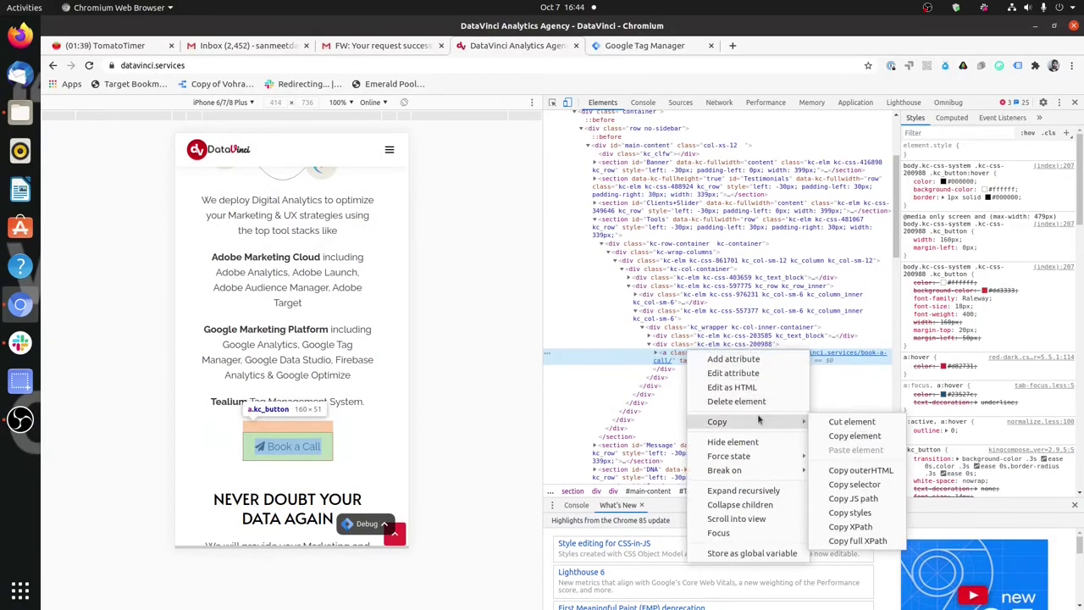
pyautogui.click(880, 485)
# Set the trigger's selection method to CSS Selector and paste the copied selector as the element selector
pyautogui.click(631, 48)
pyautogui.click(542, 279)
pyautogui.click(522, 301)
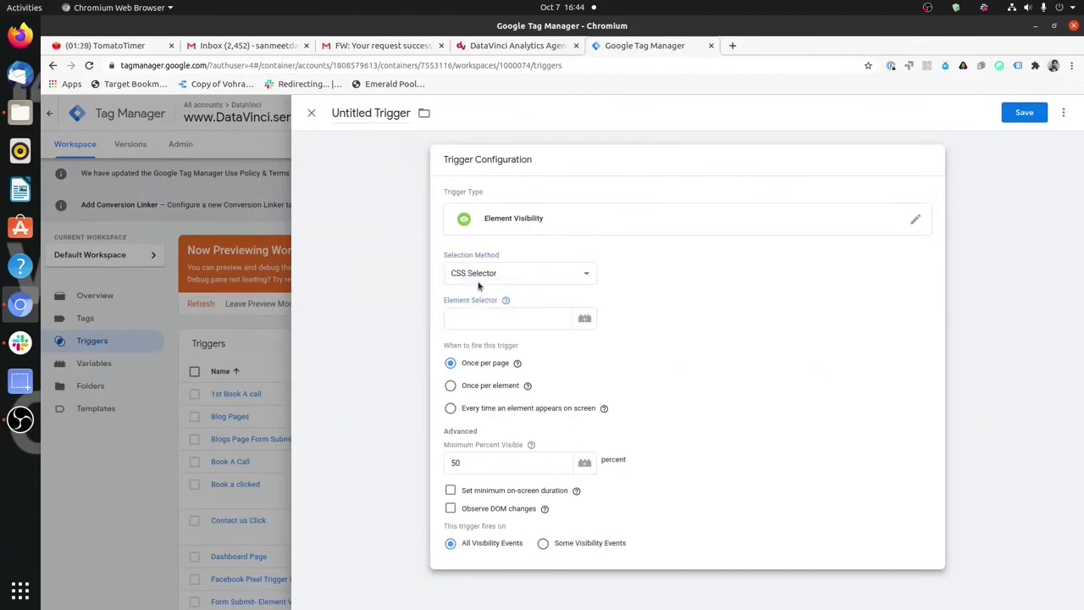
pyautogui.click(485, 322)
pyautogui.hotkey('ctrl', 'v')
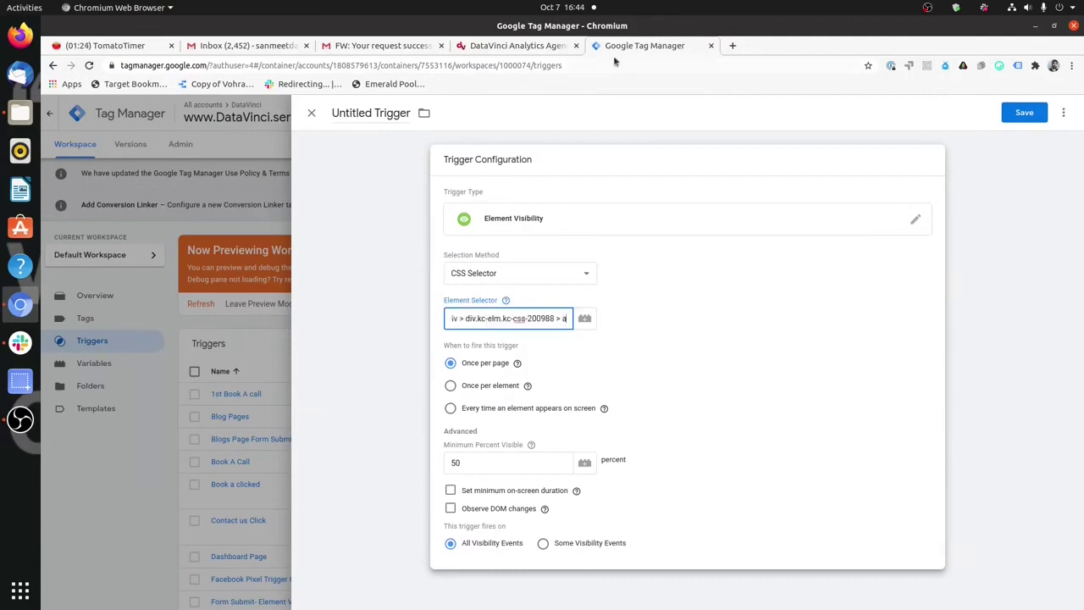
# Review the copy options for the Book a Call link element in the site's inspected markup
pyautogui.click(551, 47)
pyautogui.rightClick(693, 363)
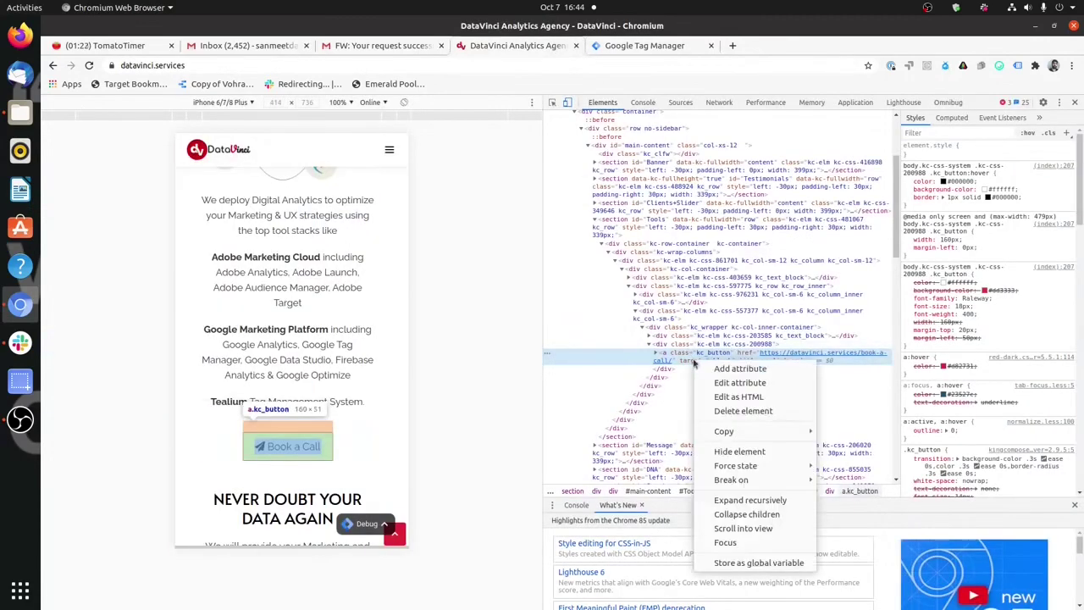
pyautogui.moveTo(749, 433)
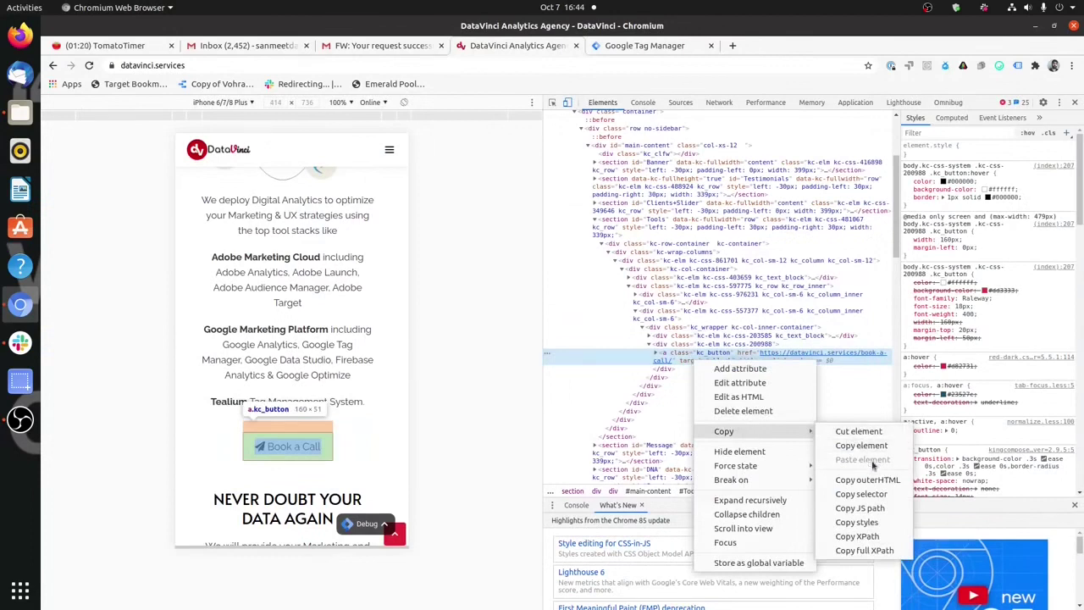
pyautogui.click(610, 47)
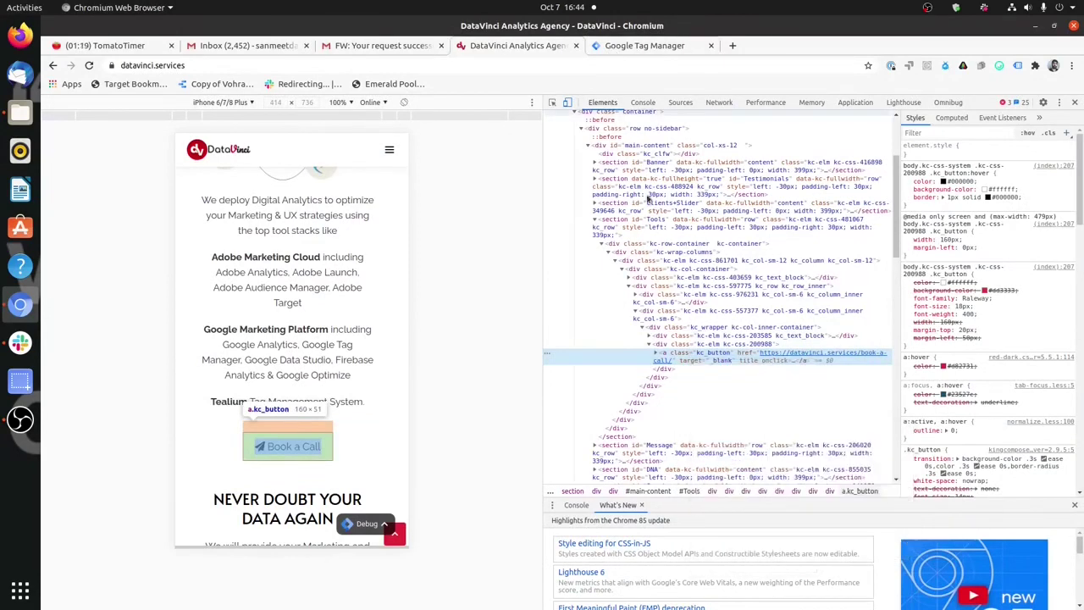
pyautogui.click(610, 46)
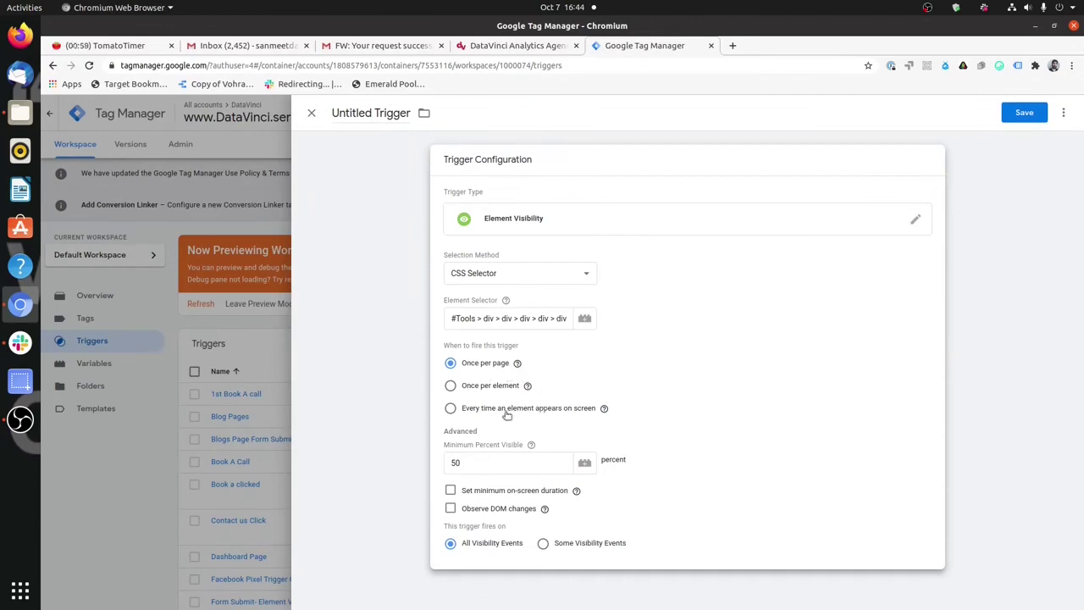
# Examine how the Book a Call button enters and leaves view on the site, for the once-per-page firing option
pyautogui.click(473, 47)
pyautogui.scroll(-2, 313, 443)
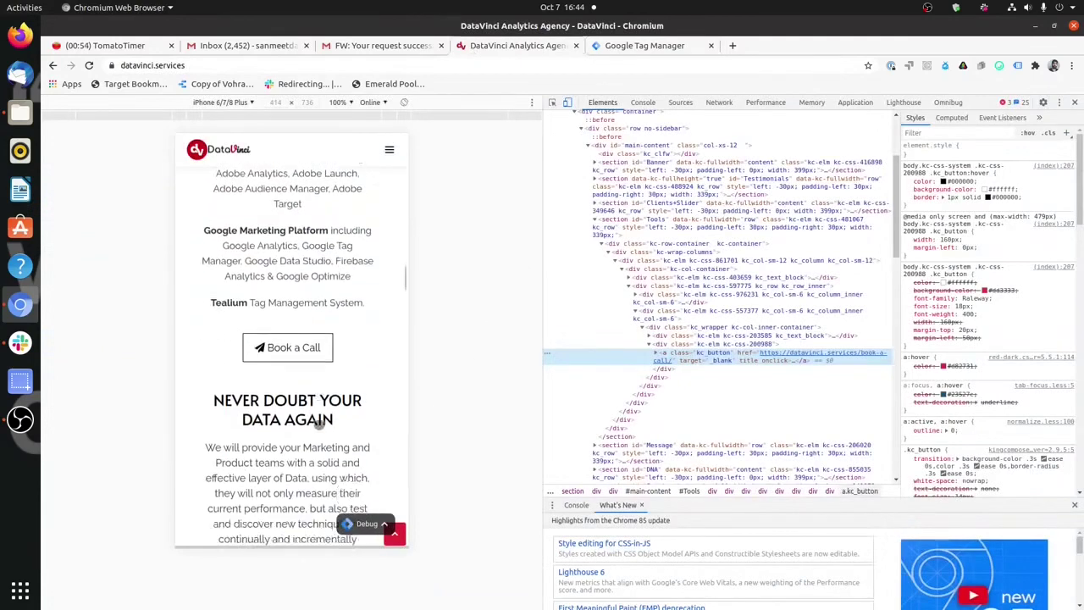
pyautogui.scroll(5, 319, 426)
pyautogui.scroll(-6, 324, 424)
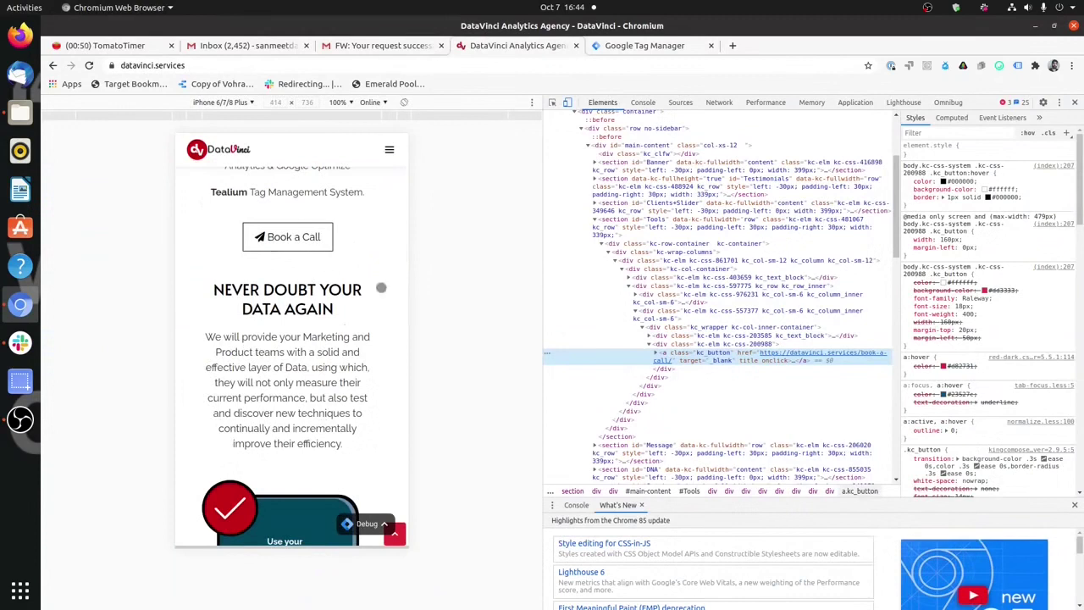
pyautogui.scroll(3, 382, 288)
pyautogui.click(640, 45)
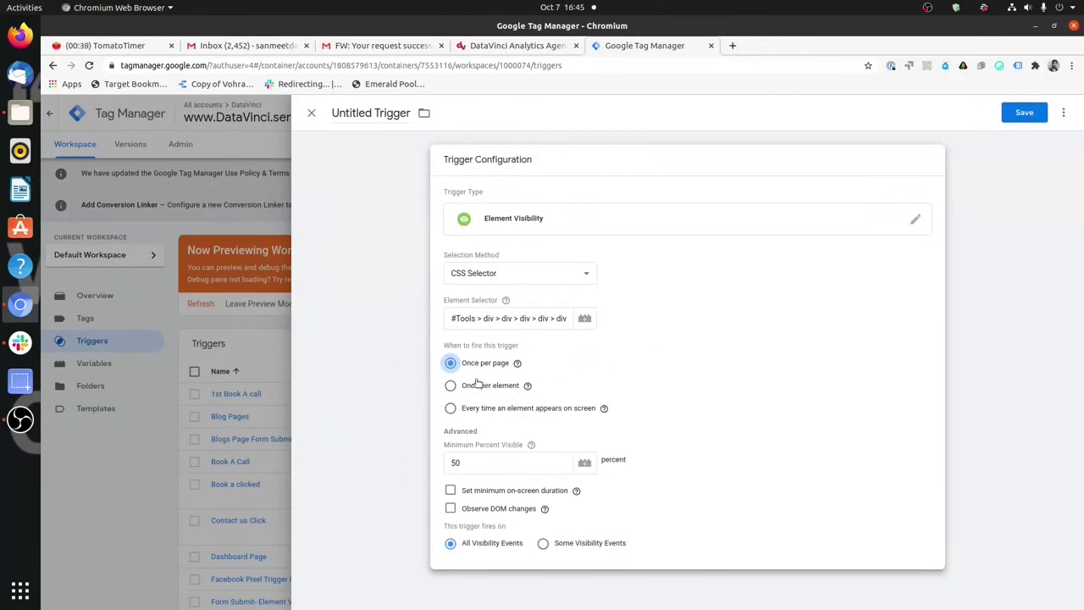
pyautogui.click(480, 318)
# Look through the DataVinci page for further Book a Call buttons and compare with the trigger's firing options
pyautogui.click(525, 45)
pyautogui.scroll(-5, 310, 288)
pyautogui.scroll(-10, 309, 288)
pyautogui.scroll(4, 310, 288)
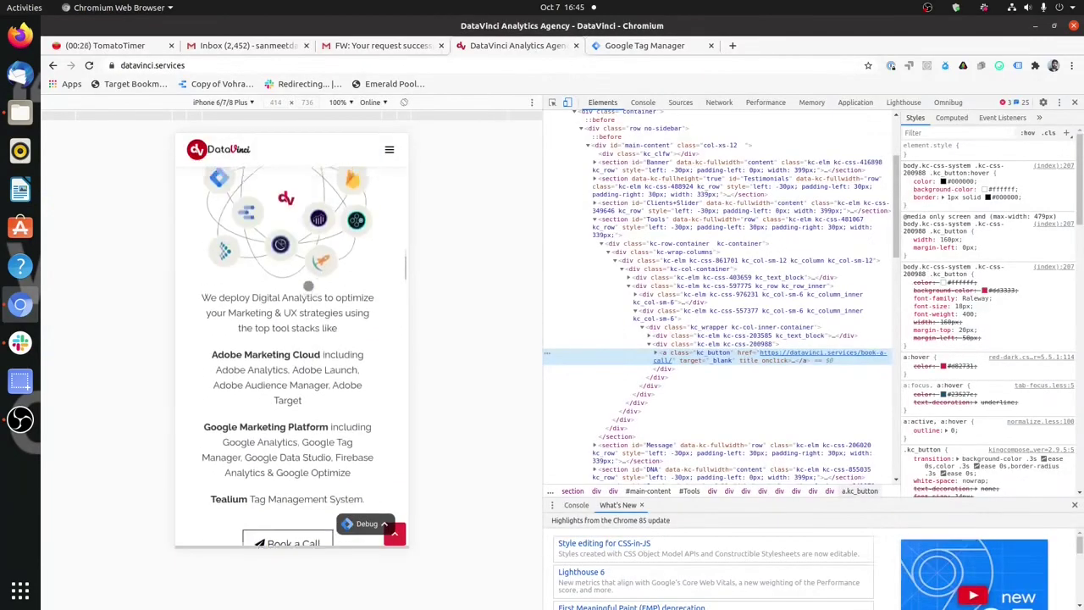
pyautogui.scroll(-10, 308, 286)
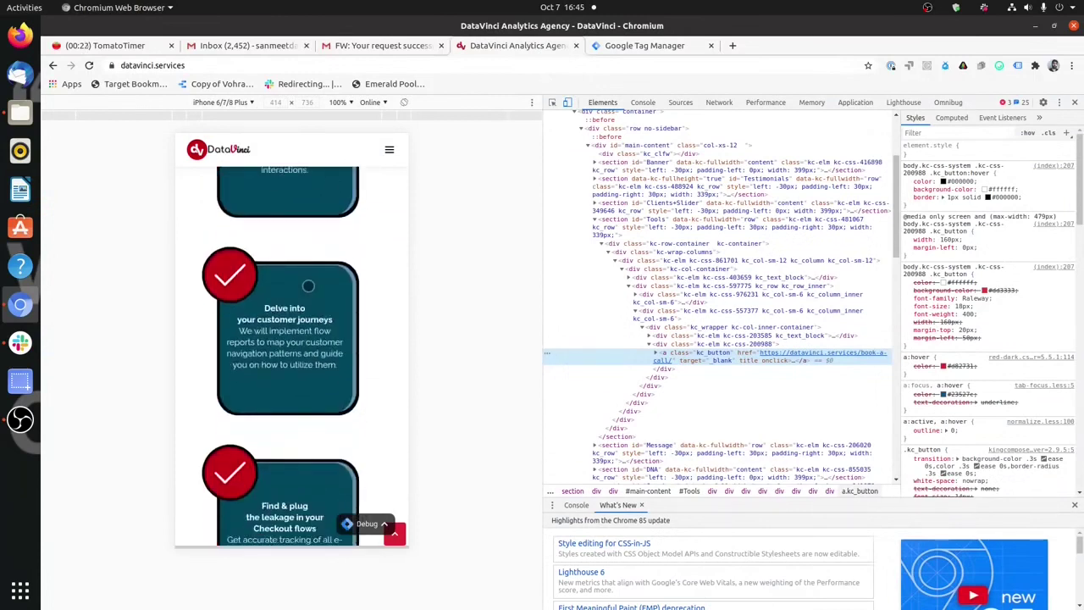
pyautogui.scroll(-5, 309, 286)
pyautogui.scroll(-3, 309, 285)
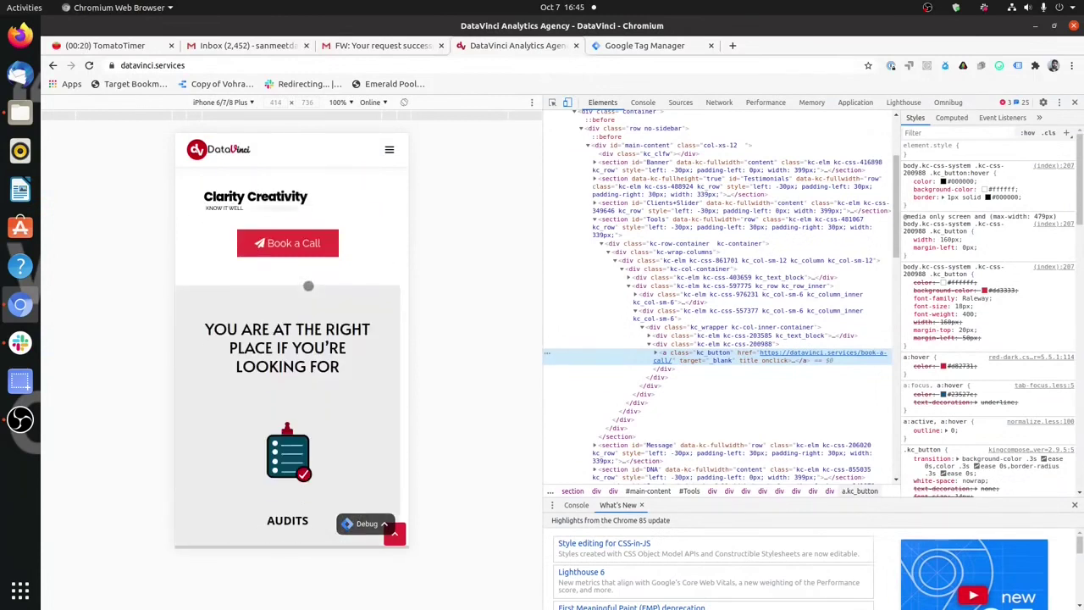
pyautogui.scroll(-3, 308, 286)
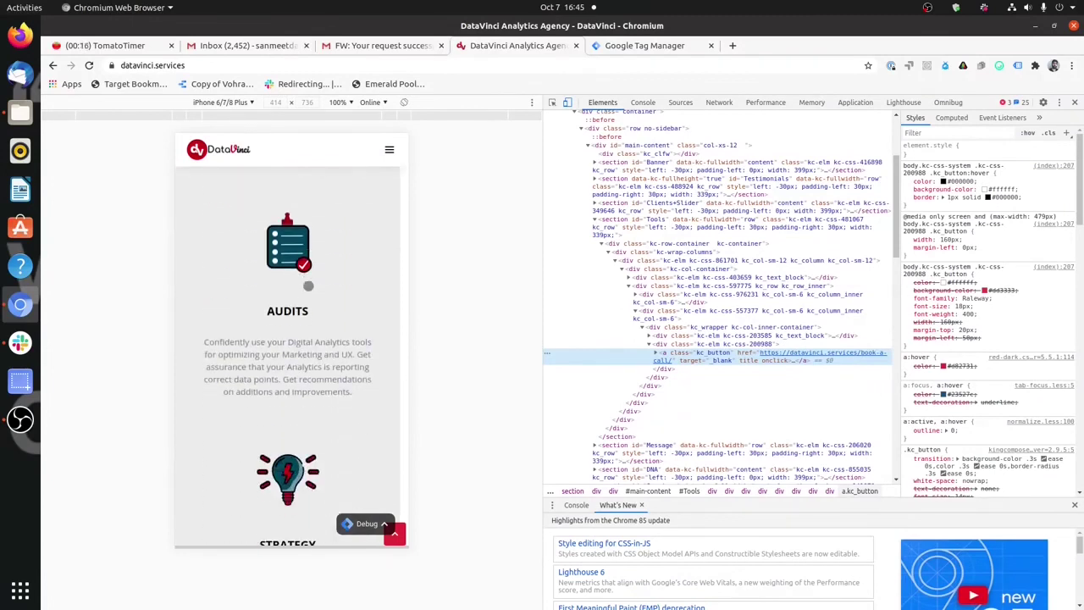
pyautogui.click(624, 48)
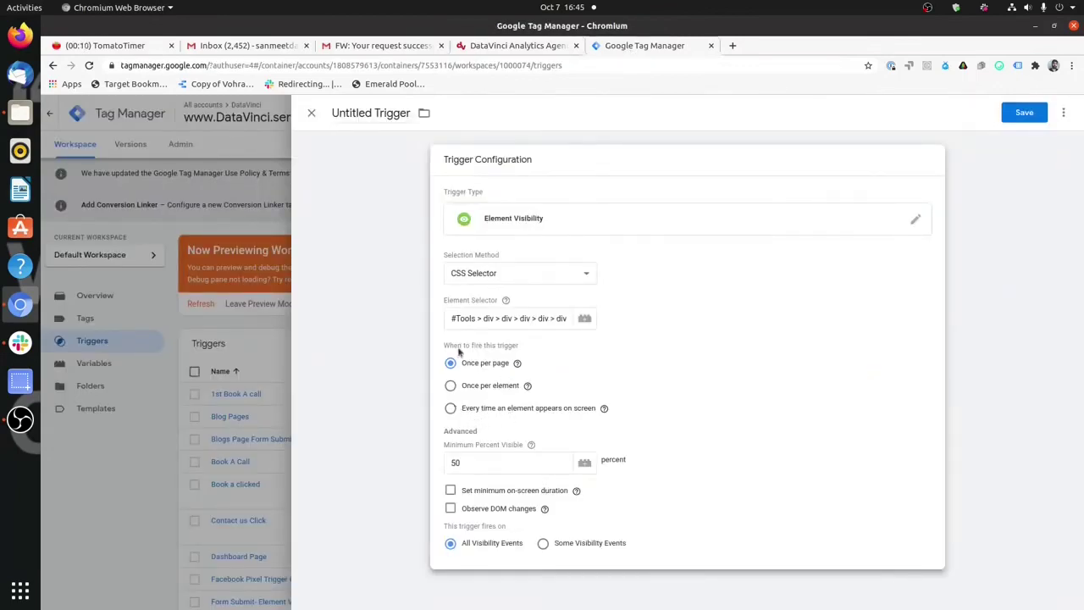
# Examine the Book a Call button below the Our DNA section as it moves in and out of view
pyautogui.click(510, 49)
pyautogui.scroll(5, 311, 423)
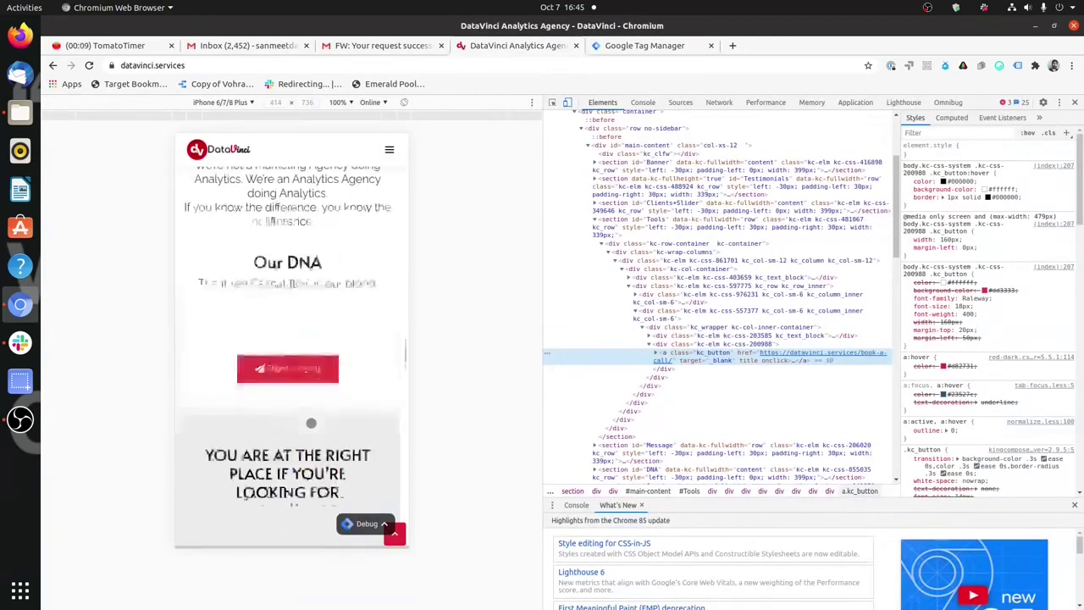
pyautogui.scroll(-3, 296, 398)
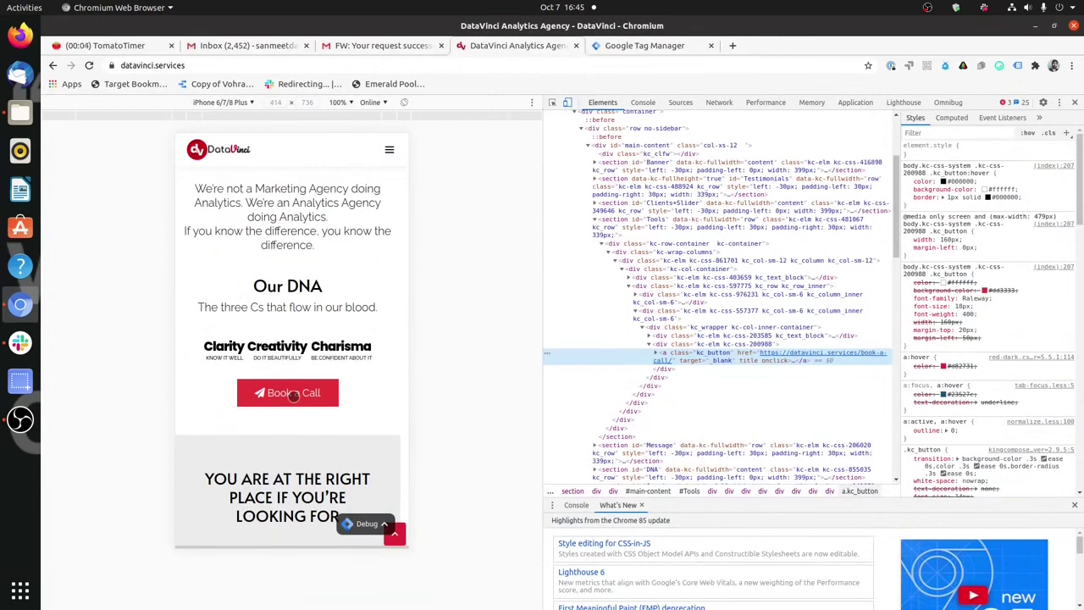
pyautogui.scroll(2, 293, 396)
pyautogui.scroll(-10, 293, 397)
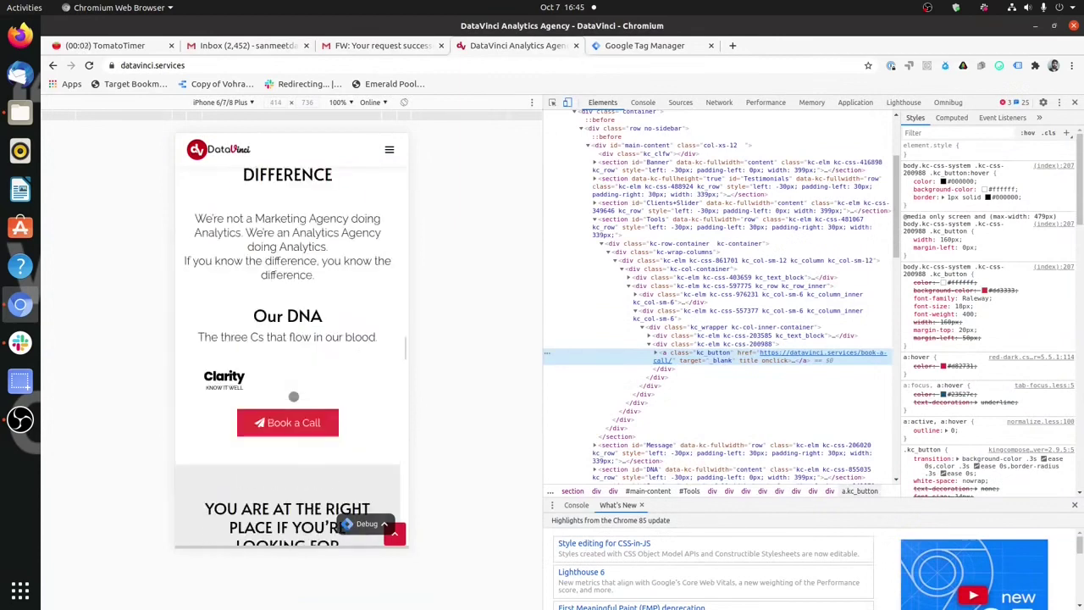
pyautogui.scroll(8, 293, 396)
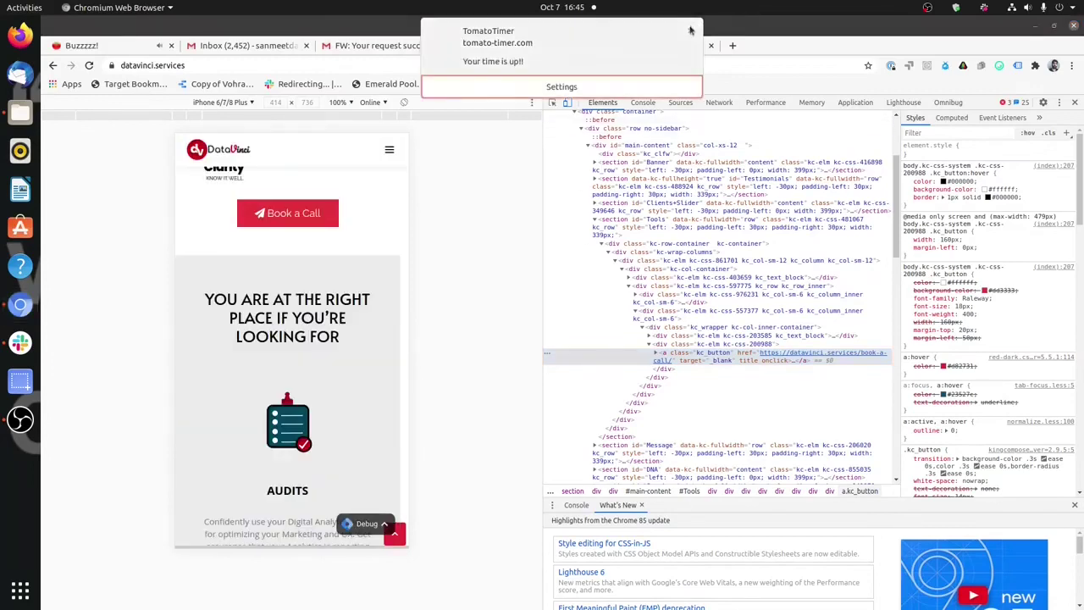
# Open the expired timer's notification and return to the trigger configuration in Google Tag Manager
pyautogui.click(690, 31)
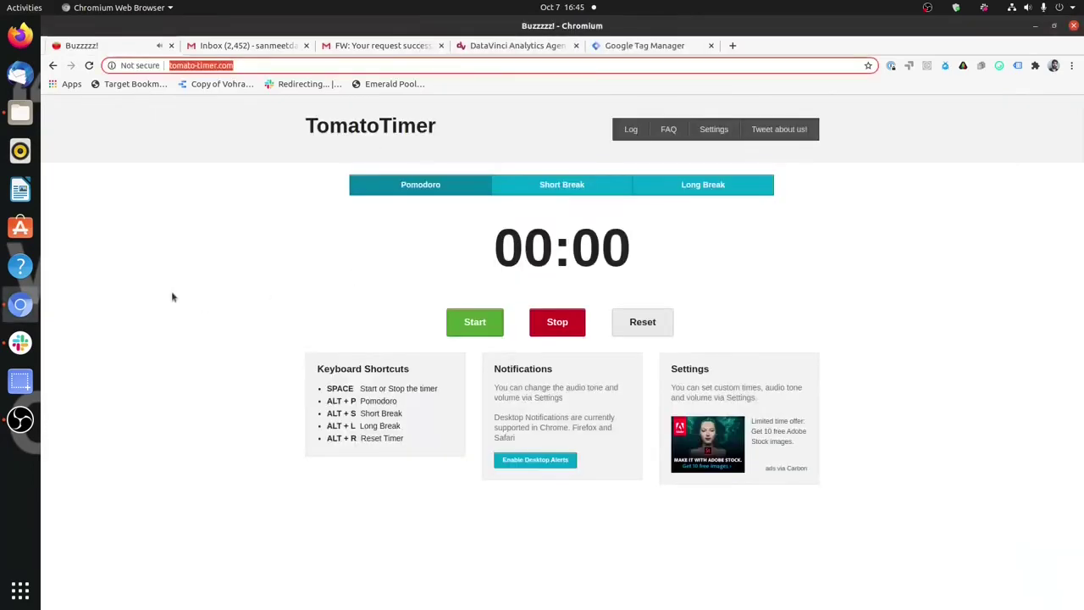
pyautogui.click(658, 44)
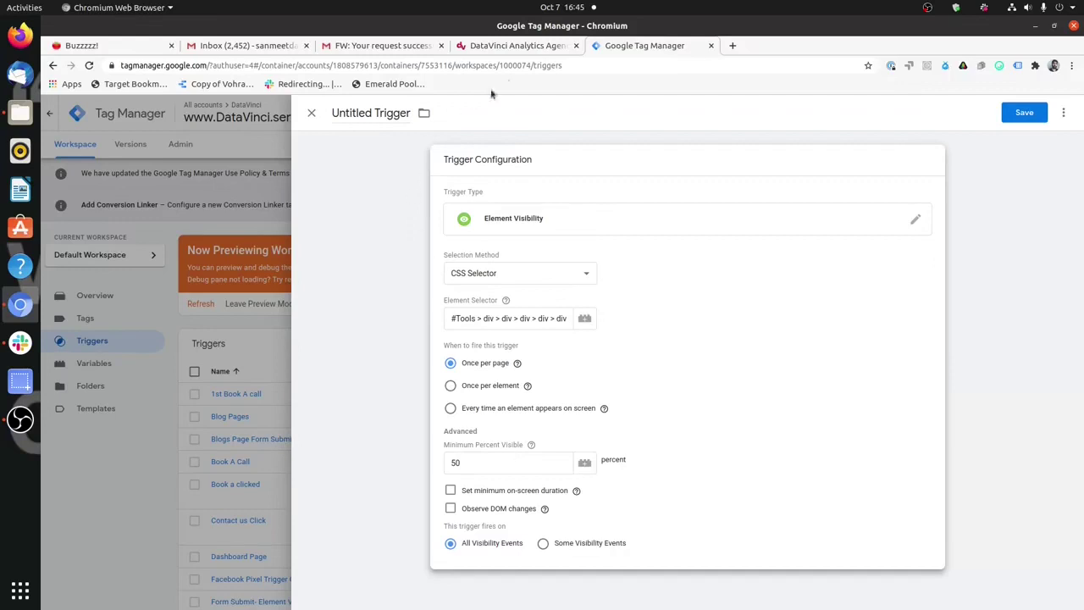
# Examine how much of the Book a Call button shows on the DataVinci page, for the trigger's minimum percent visible setting
pyautogui.click(510, 48)
pyautogui.scroll(5, 307, 298)
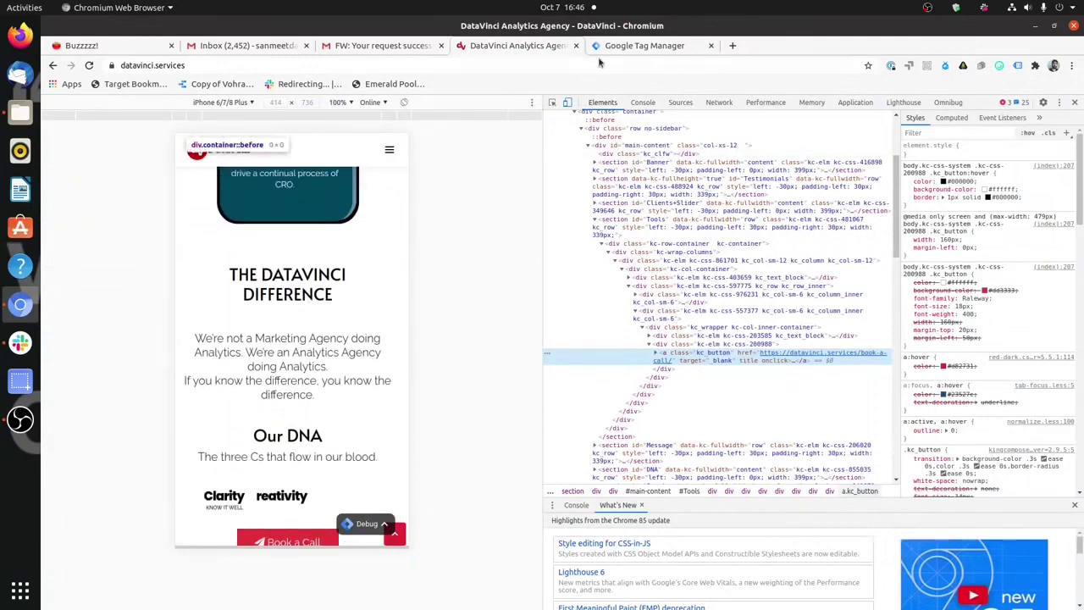
pyautogui.hotkey('ctrl', 'Tab')
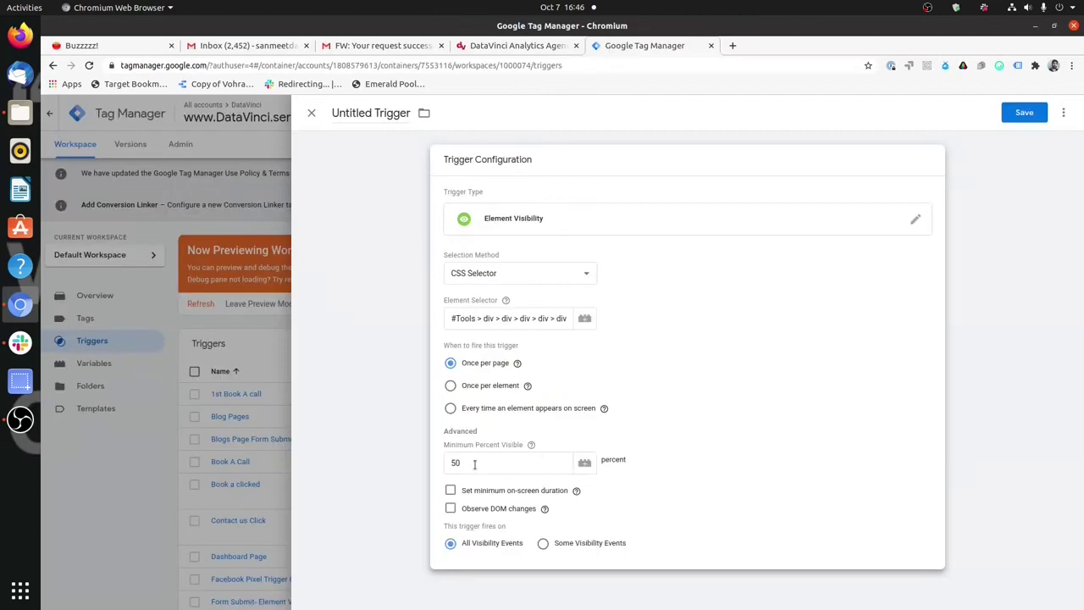
pyautogui.click(532, 48)
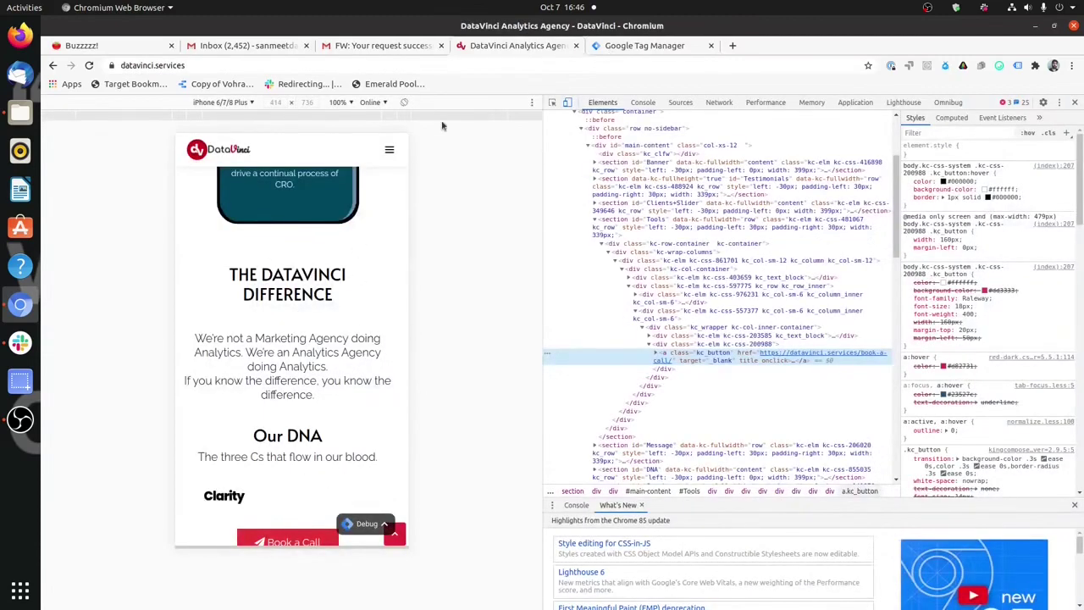
pyautogui.click(614, 49)
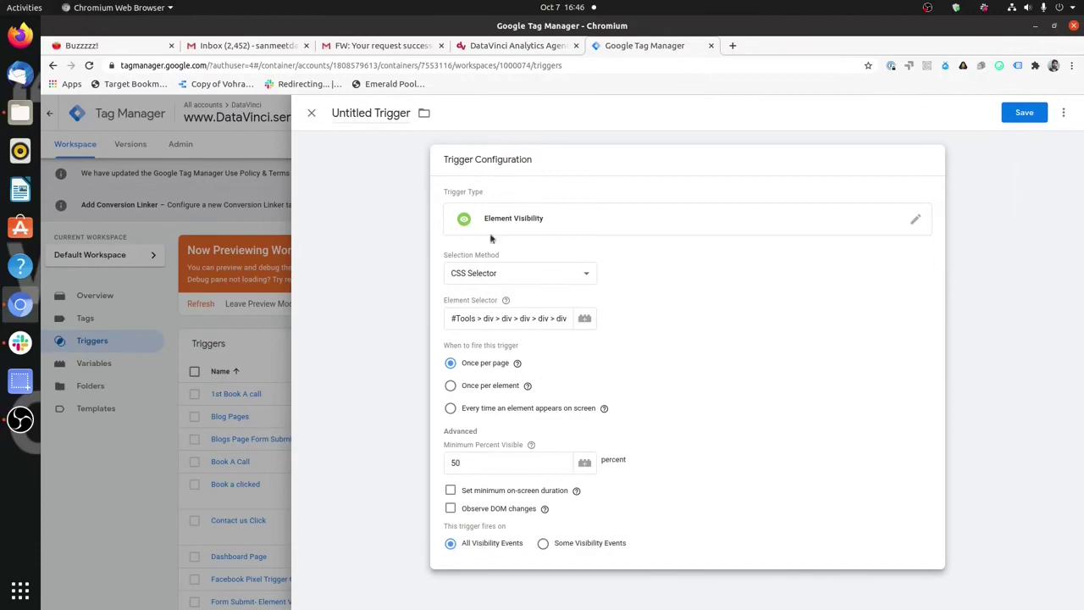
pyautogui.click(500, 45)
pyautogui.scroll(-2, 356, 415)
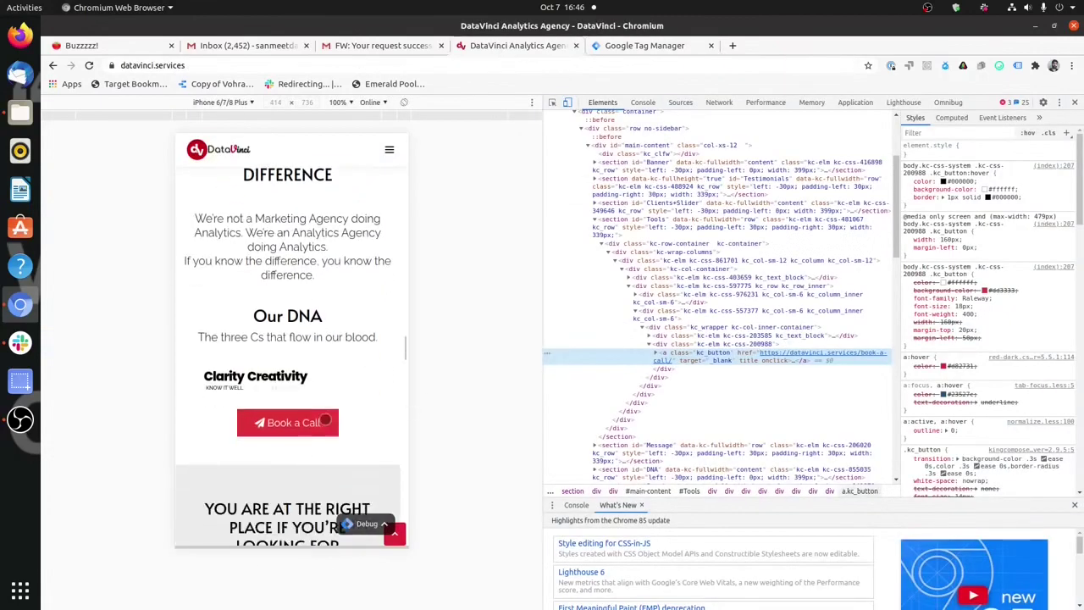
pyautogui.scroll(-1, 325, 420)
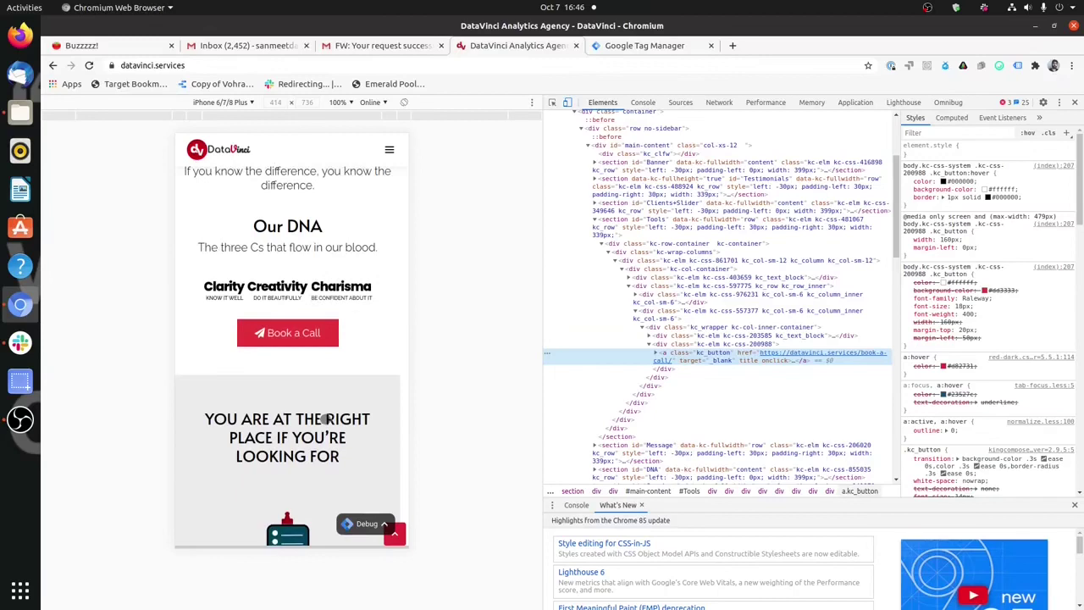
pyautogui.click(631, 46)
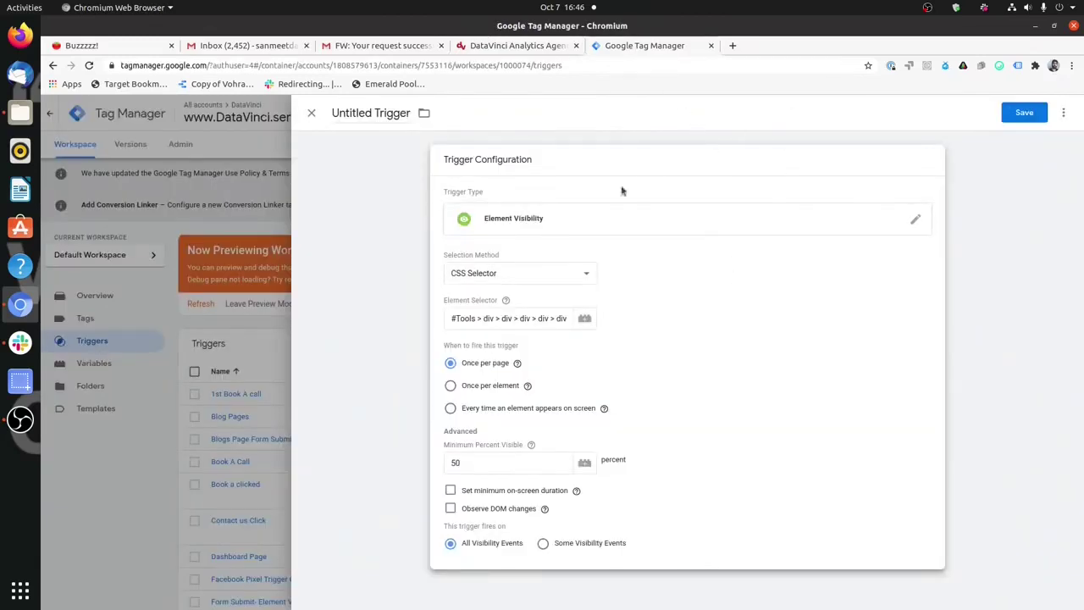
# Examine how the Book a Call button passes through view during fast scrolling, for the trigger's minimum on-screen duration option
pyautogui.click(501, 47)
pyautogui.scroll(-10, 213, 384)
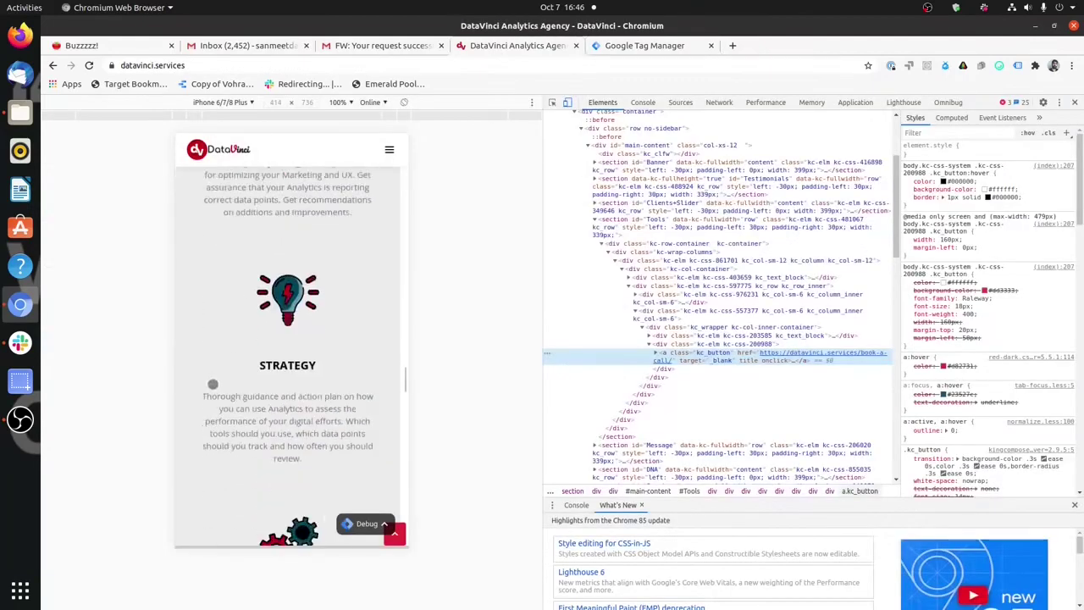
pyautogui.scroll(15, 213, 384)
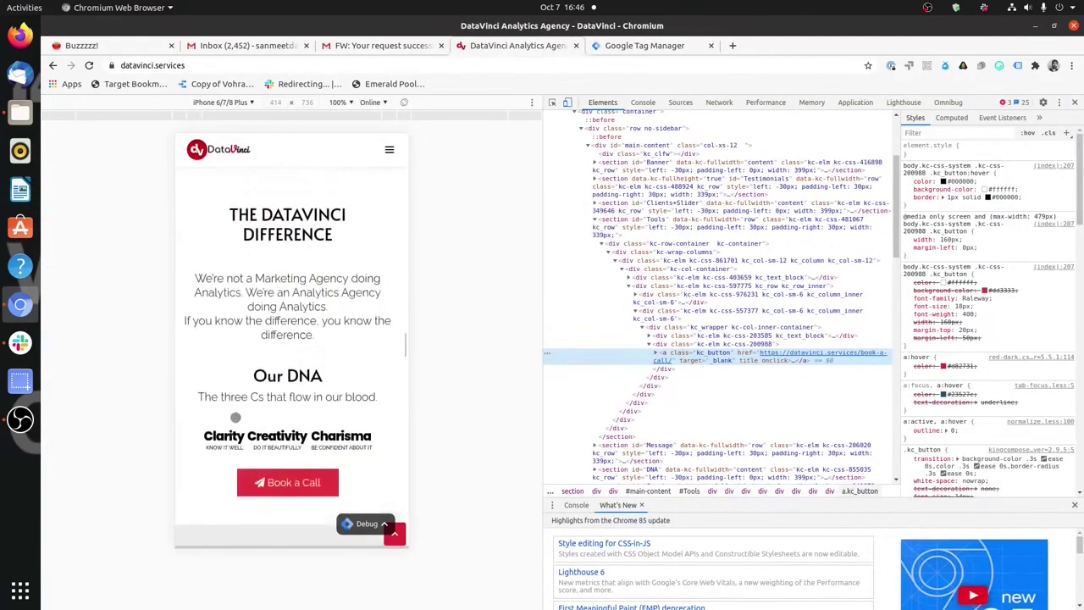
pyautogui.scroll(-5, 236, 417)
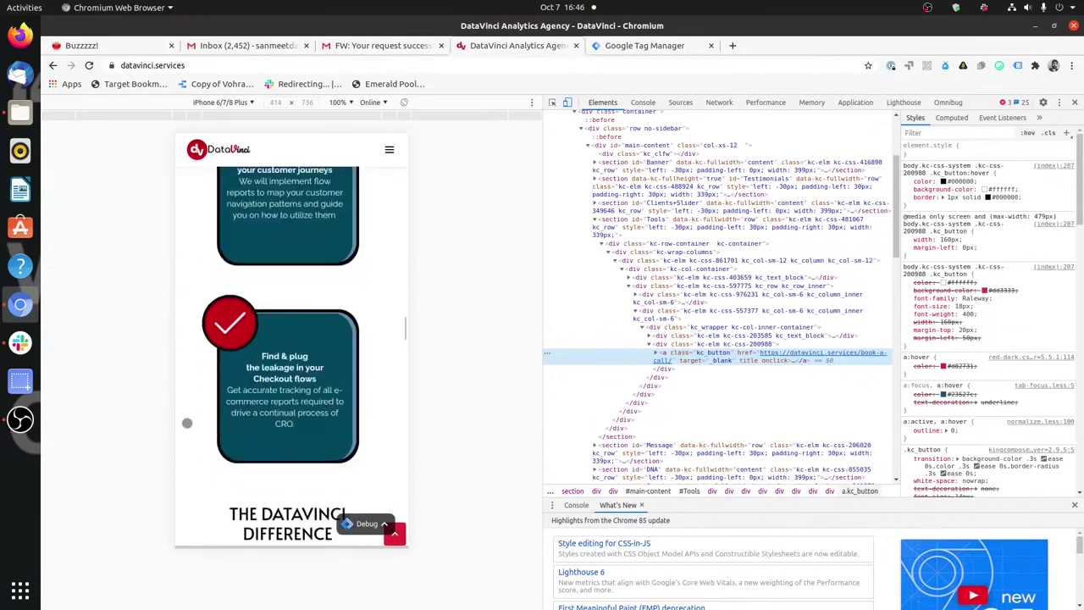
pyautogui.scroll(-12, 186, 423)
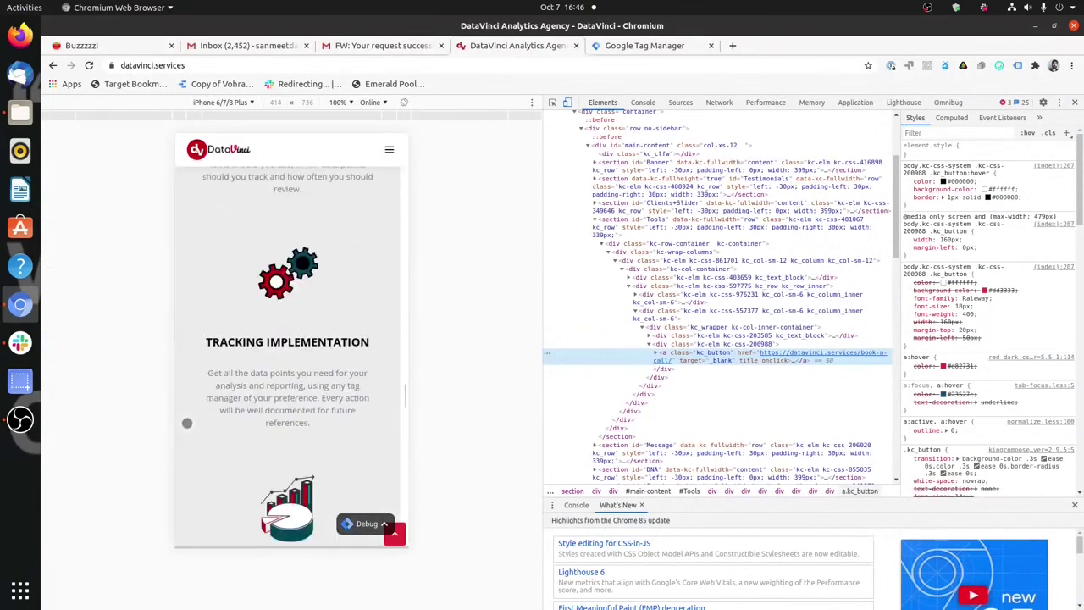
pyautogui.click(637, 46)
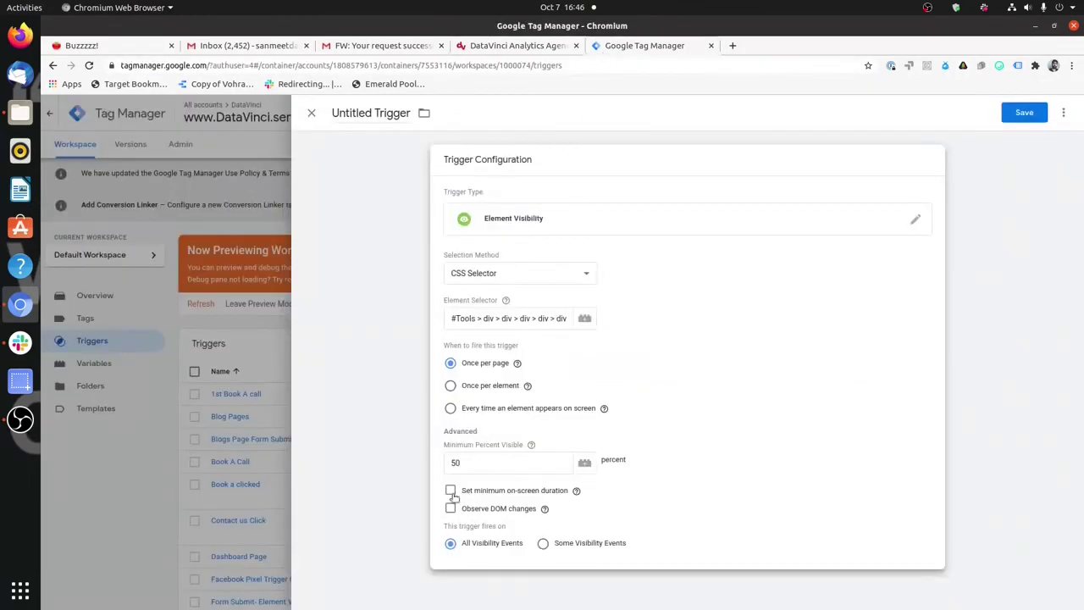
# Set a minimum on-screen duration of 2000 milliseconds for the trigger and enable observing DOM changes
pyautogui.click(451, 491)
pyautogui.click(500, 517)
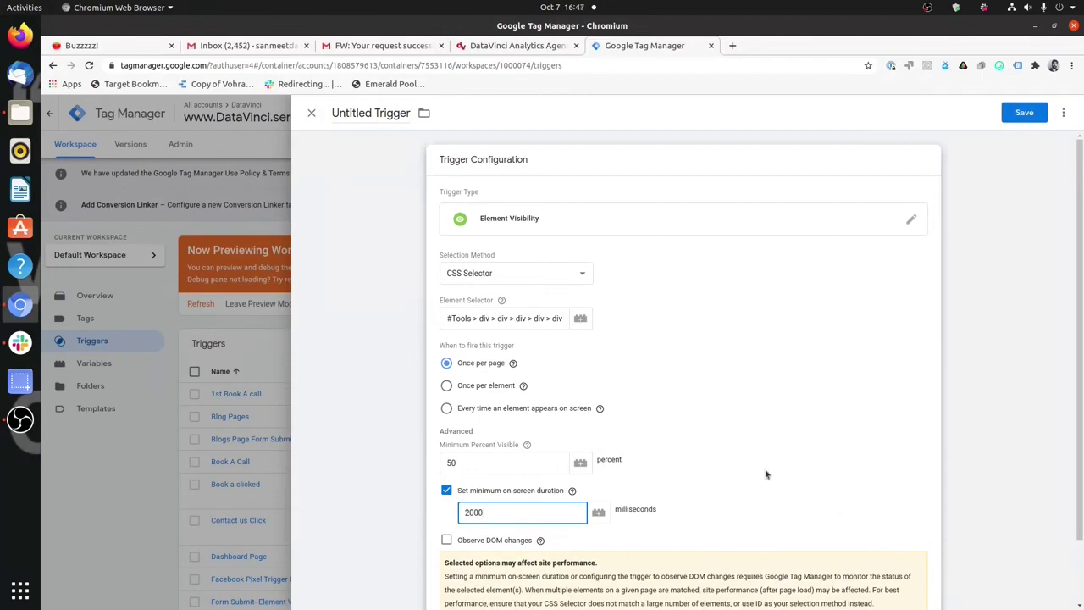
pyautogui.scroll(-2, 745, 466)
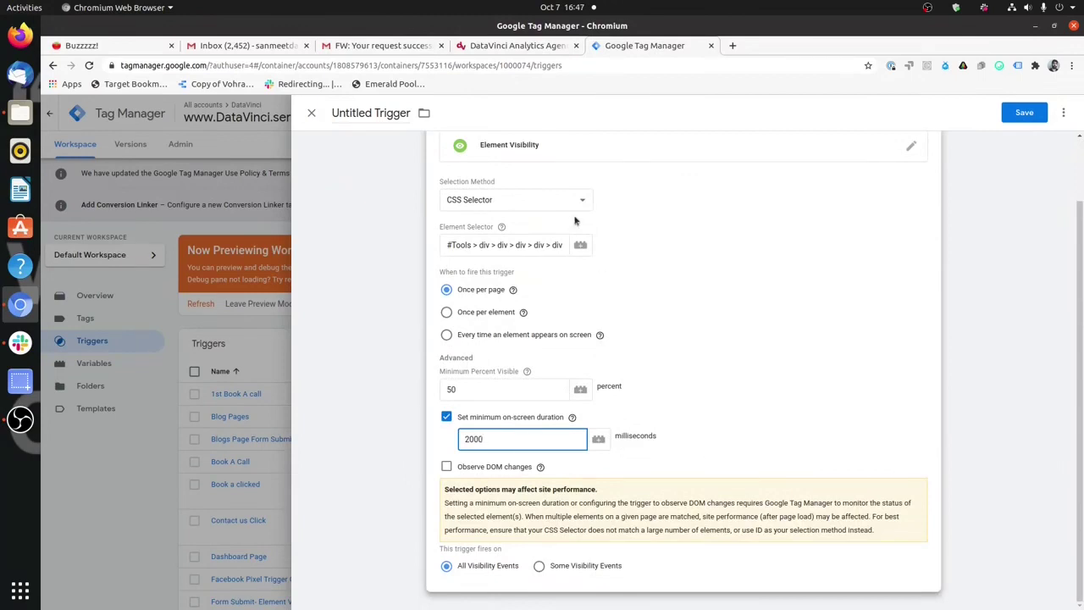
pyautogui.click(447, 467)
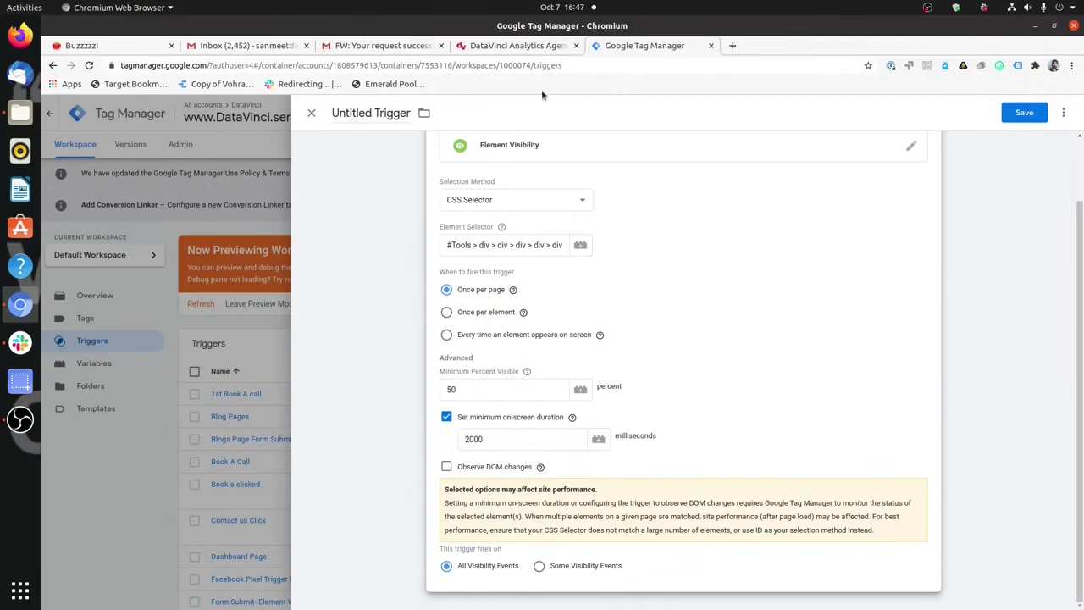
# Look through the DataVinci page's element tree in the developer tools, for the Observe DOM changes option
pyautogui.click(524, 47)
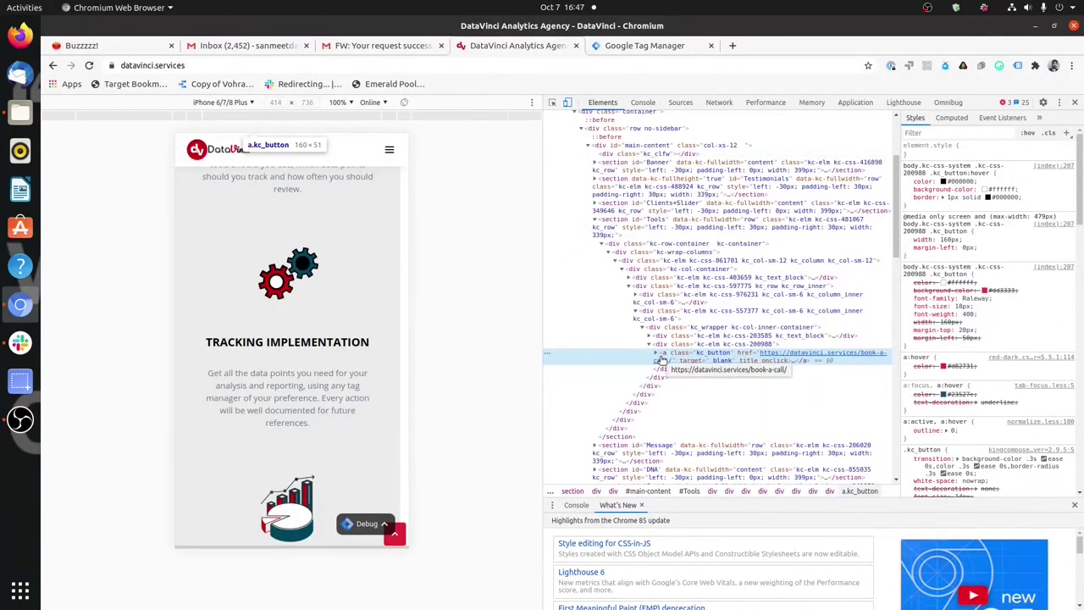
pyautogui.scroll(3, 739, 356)
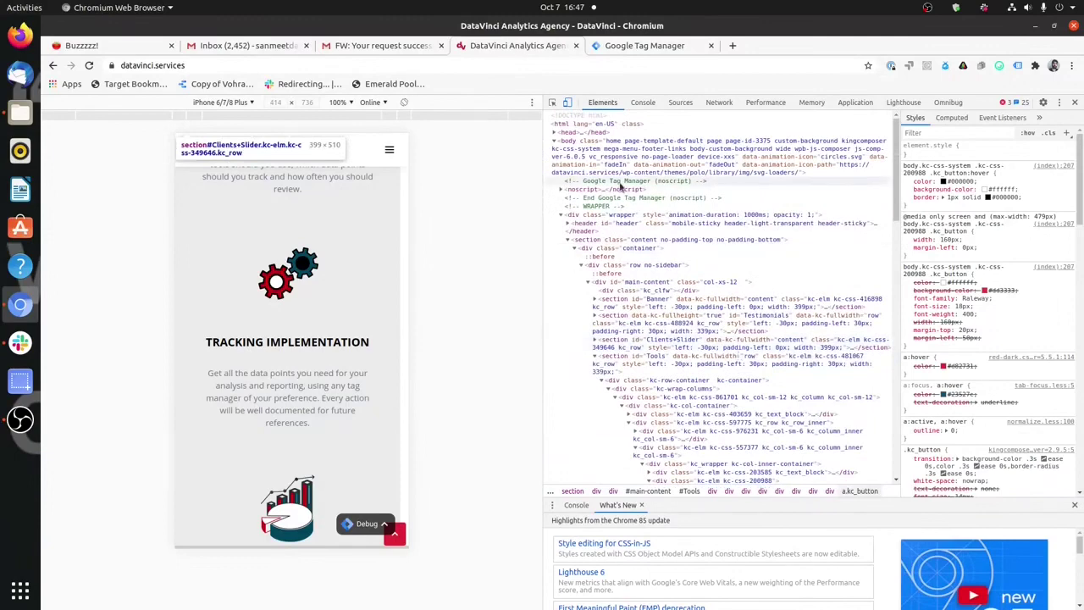
pyautogui.scroll(-10, 665, 192)
pyautogui.scroll(10, 666, 191)
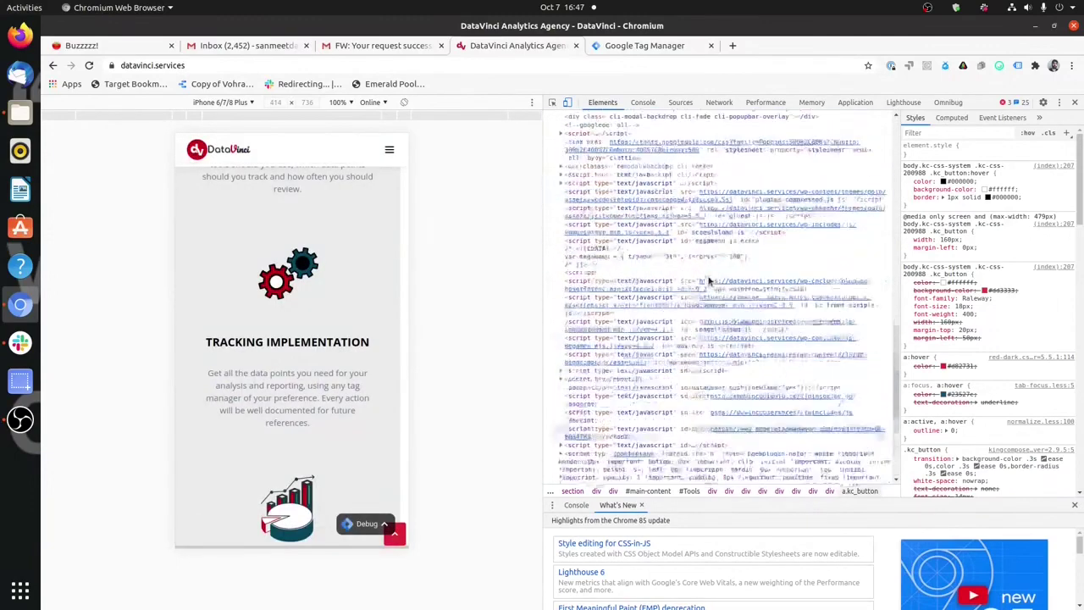
# Open the DataVinci page's source code and look through it
pyautogui.rightClick(350, 311)
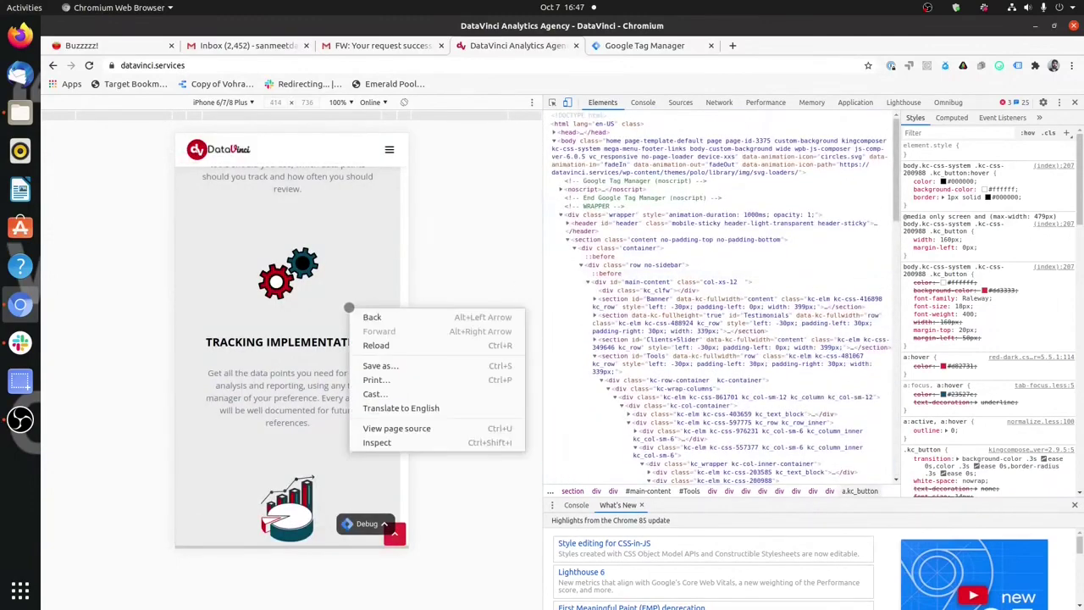
pyautogui.click(410, 428)
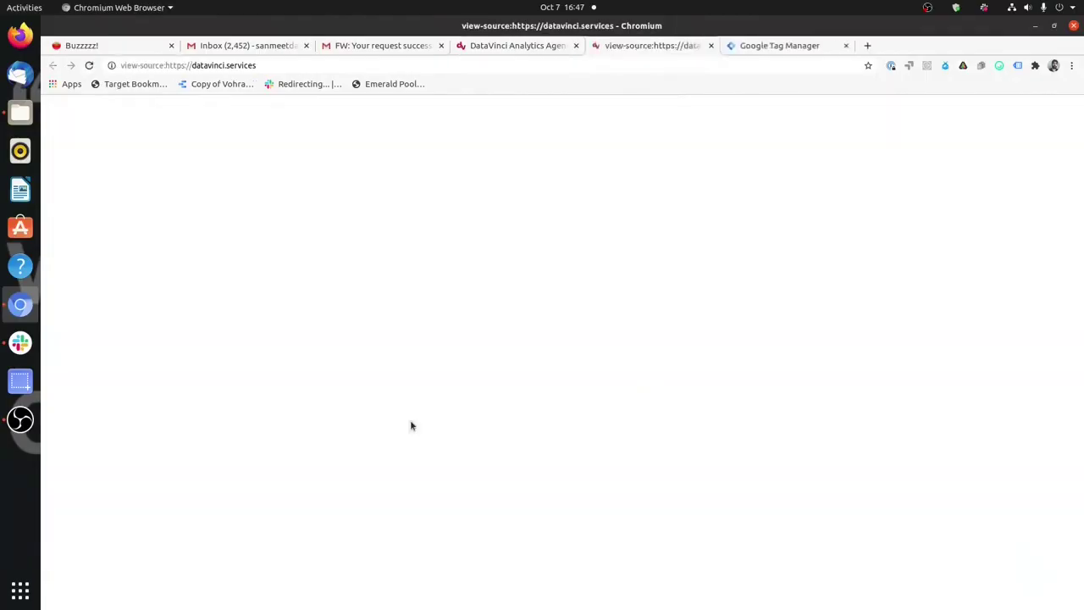
pyautogui.scroll(-10, 443, 213)
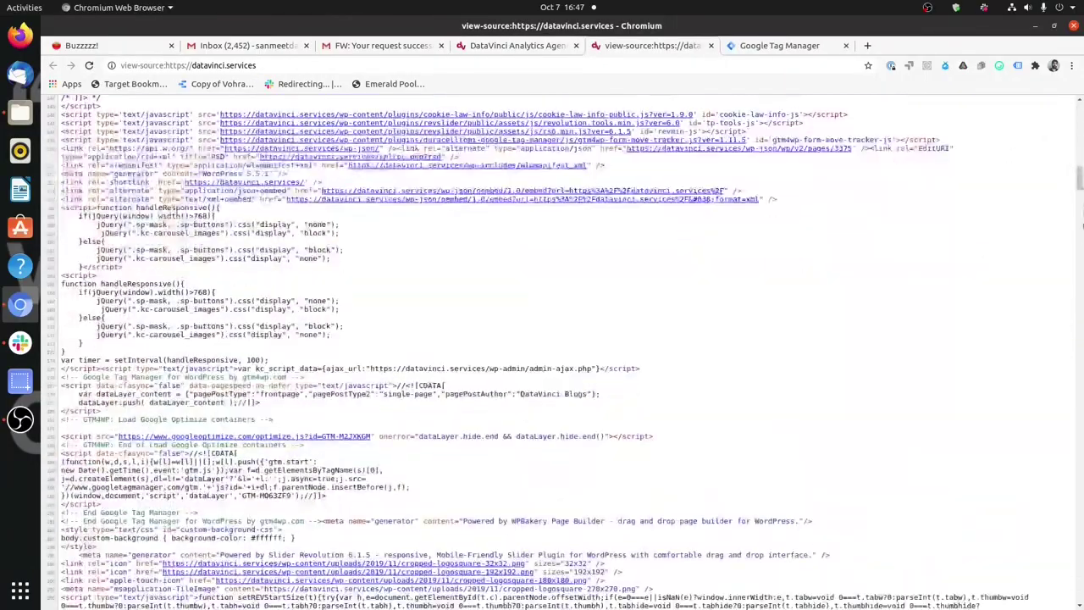
pyautogui.moveTo(1078, 115)
pyautogui.mouseDown()
pyautogui.moveTo(1077, 291)
pyautogui.moveTo(1063, 347)
pyautogui.moveTo(1071, 480)
pyautogui.moveTo(1080, 109)
pyautogui.mouseUp()
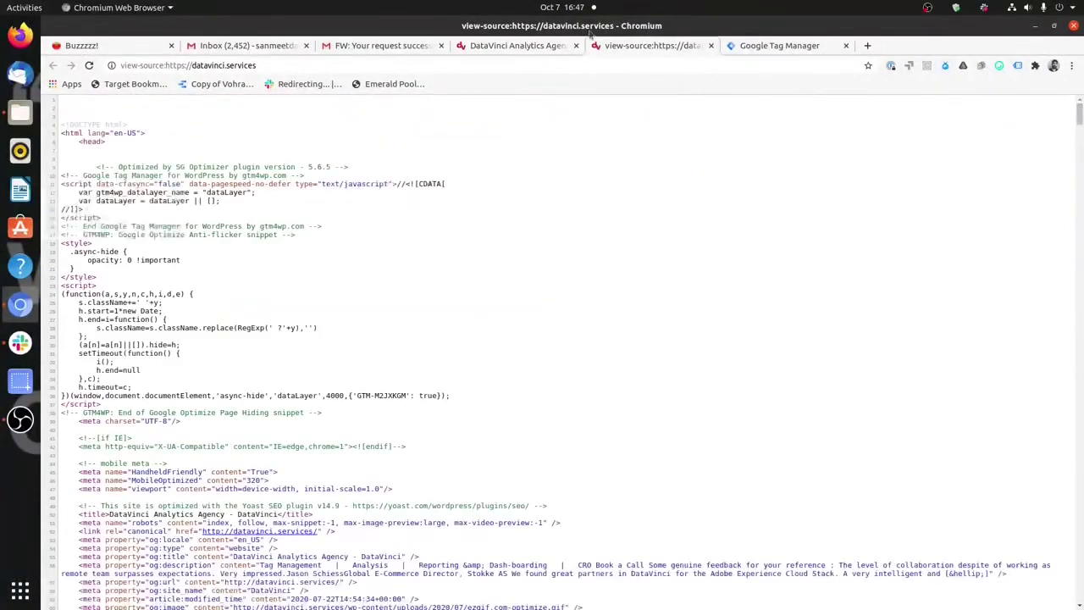
# Return to the DataVinci page and examine the Book a Call button together with its kc_button element in the element tree
pyautogui.click(491, 46)
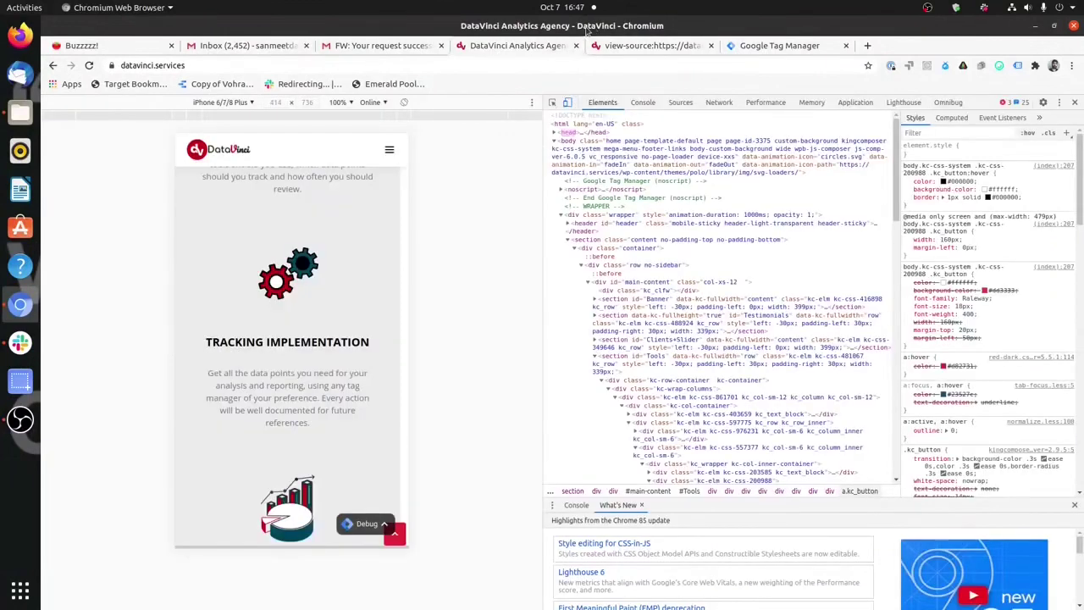
pyautogui.scroll(5, 376, 379)
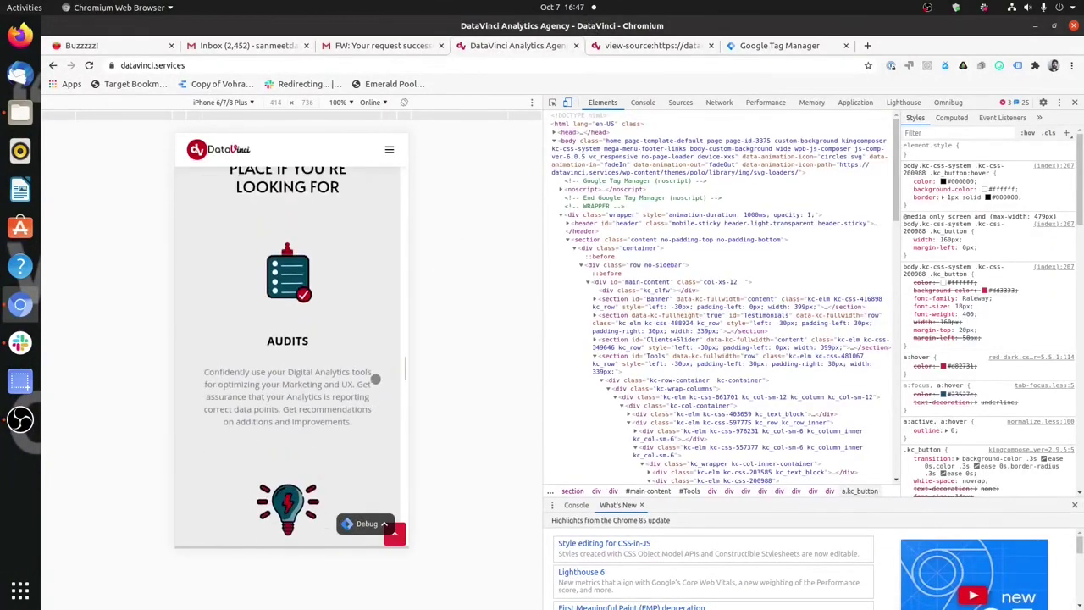
pyautogui.scroll(5, 375, 379)
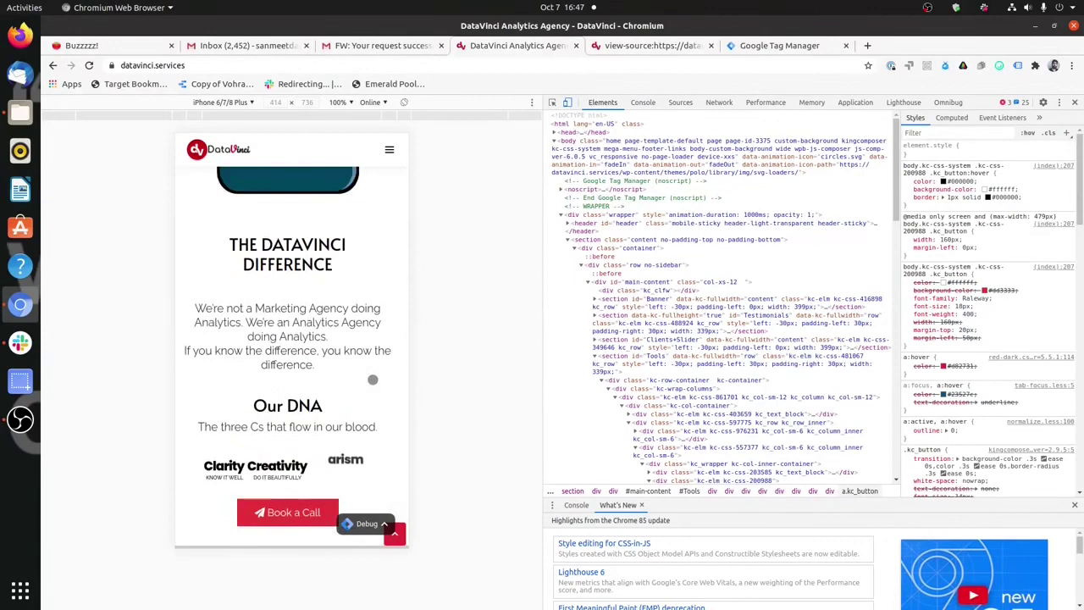
pyautogui.scroll(-3, 693, 333)
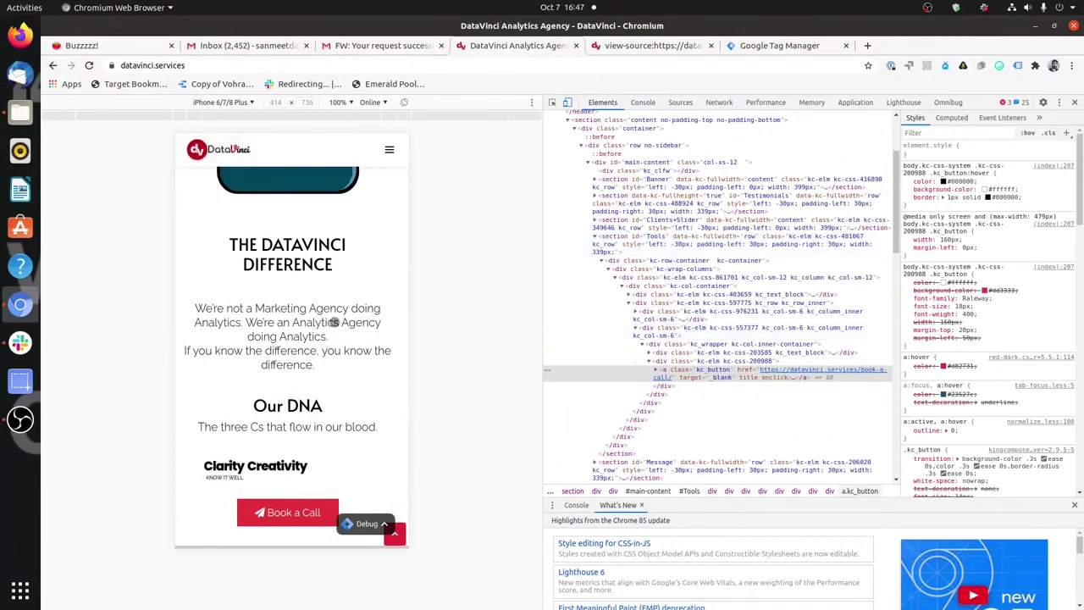
pyautogui.scroll(-2, 334, 323)
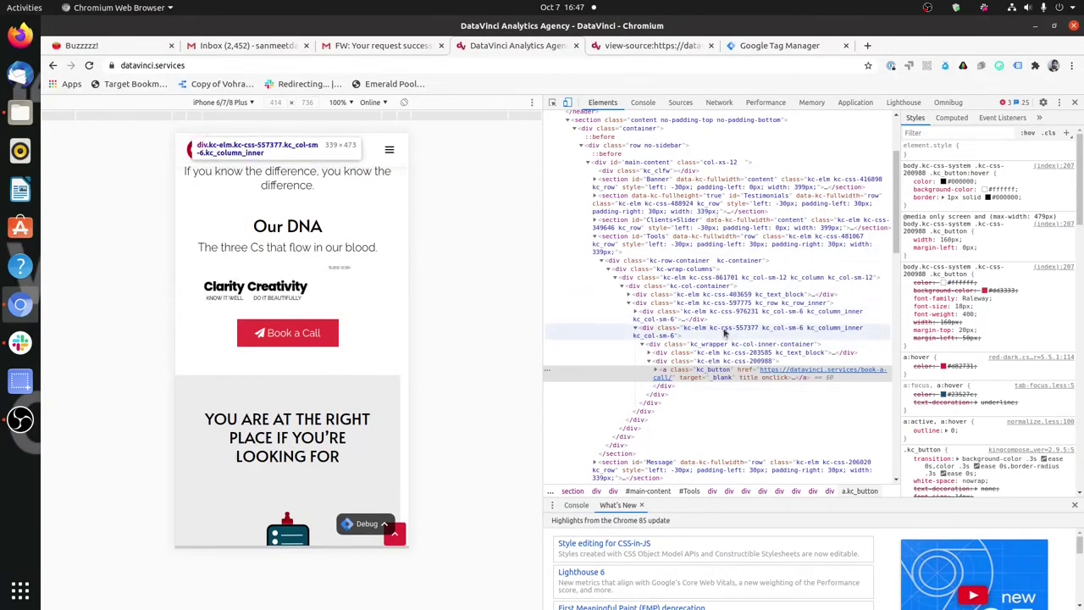
# Compare the trigger's Observe DOM changes option with the page source and the live DataVinci page's element tree
pyautogui.click(745, 47)
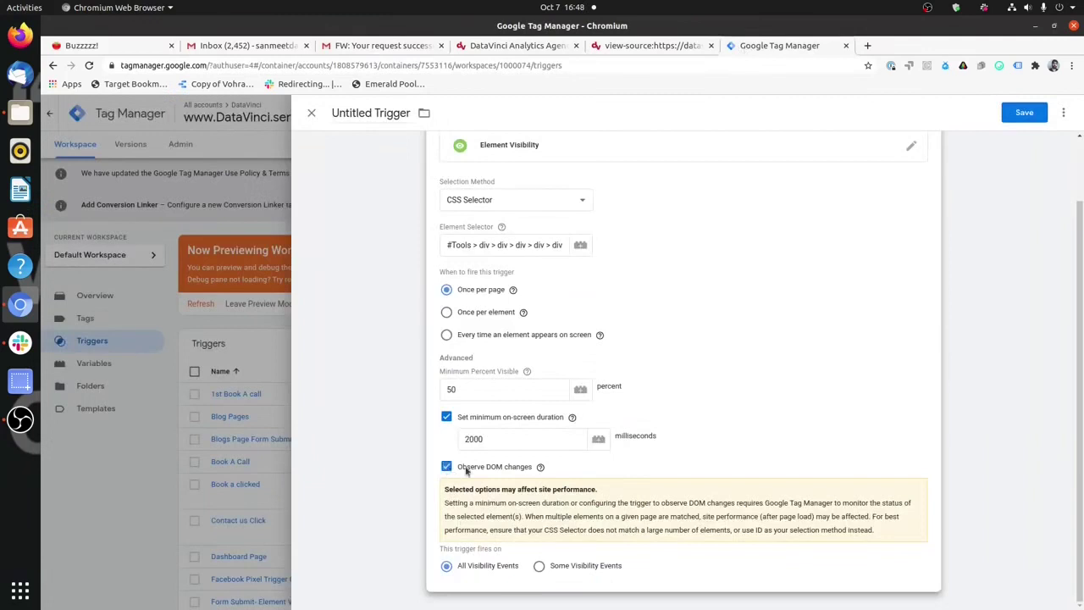
pyautogui.click(647, 54)
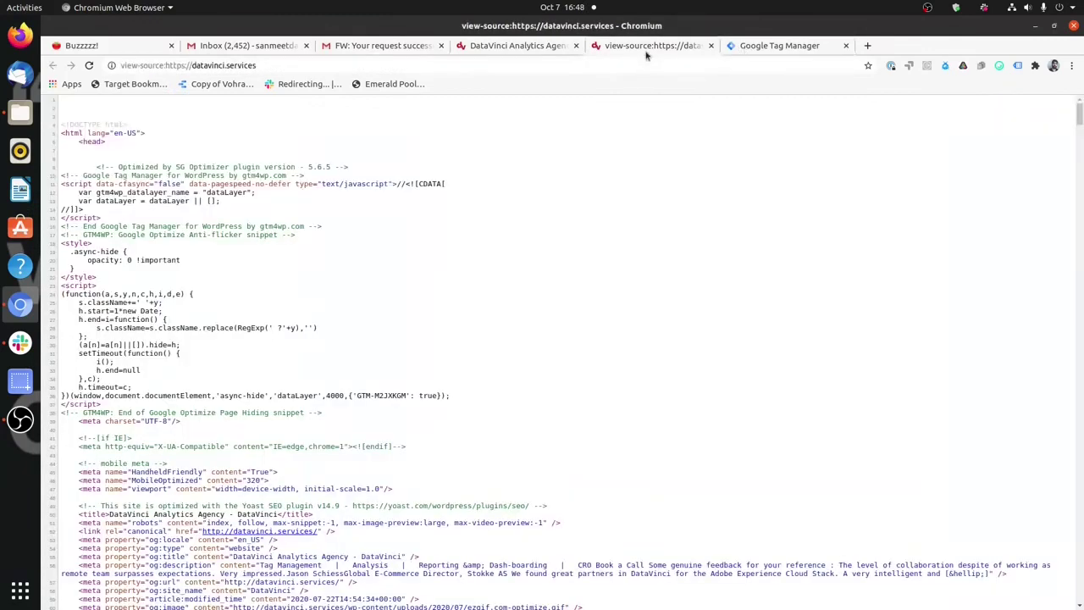
pyautogui.click(503, 50)
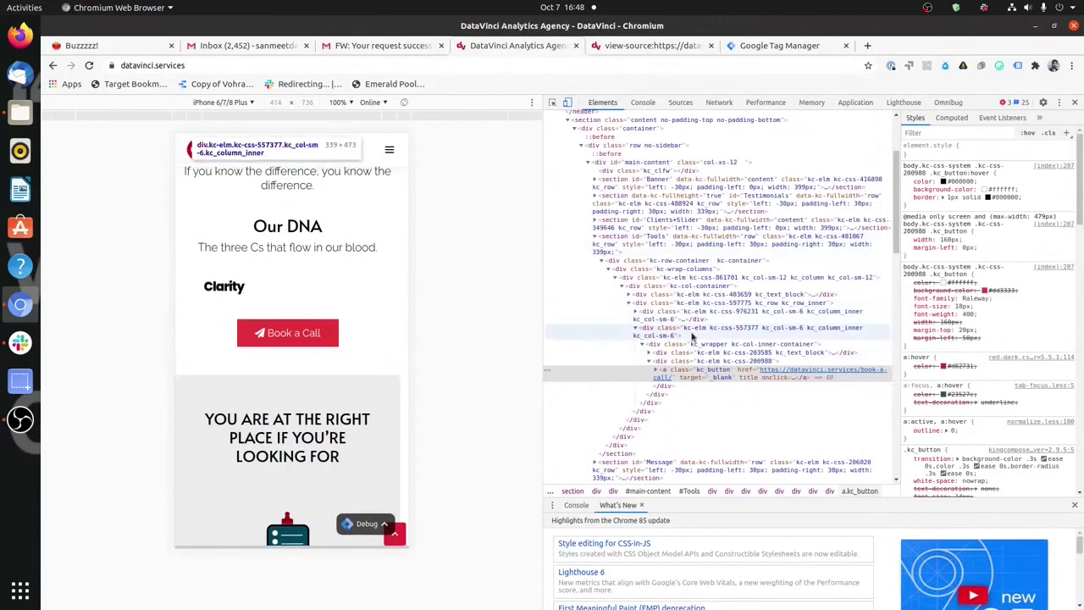
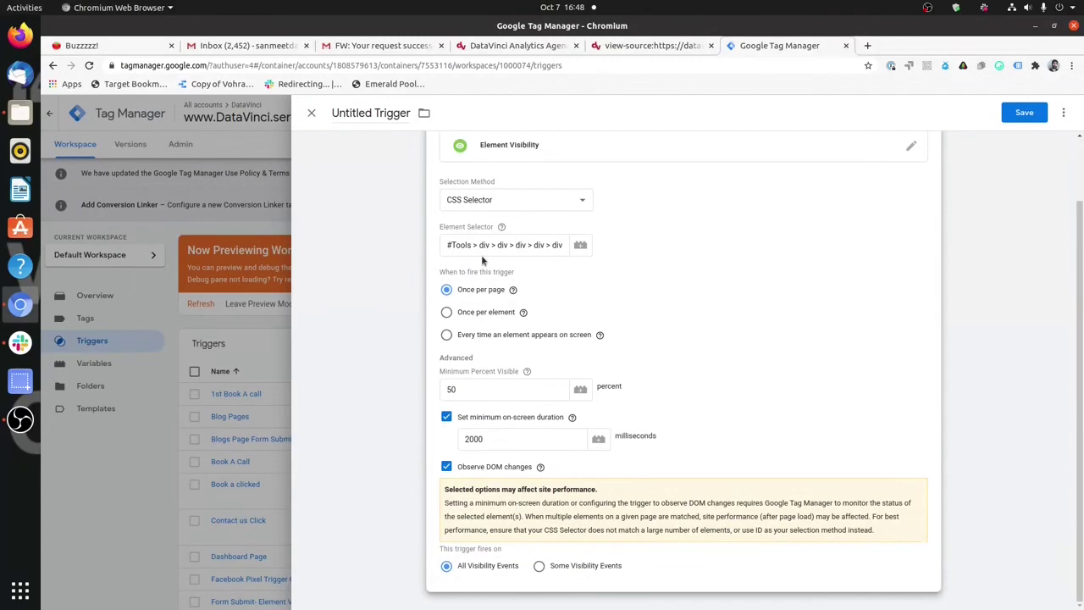
pyautogui.click(669, 49)
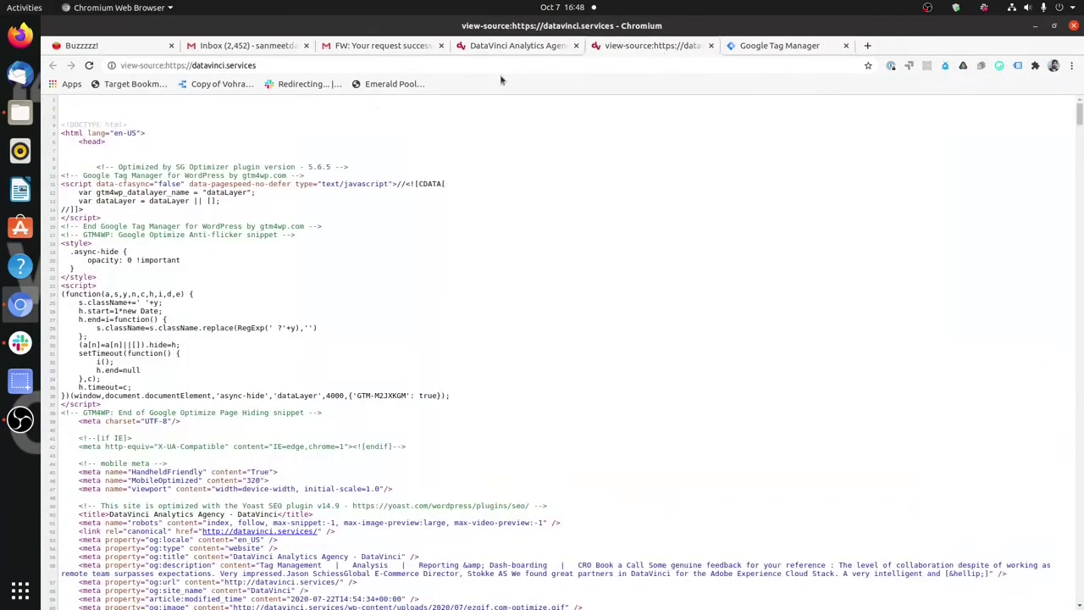
pyautogui.click(506, 48)
pyautogui.scroll(2, 339, 323)
pyautogui.scroll(-4, 339, 323)
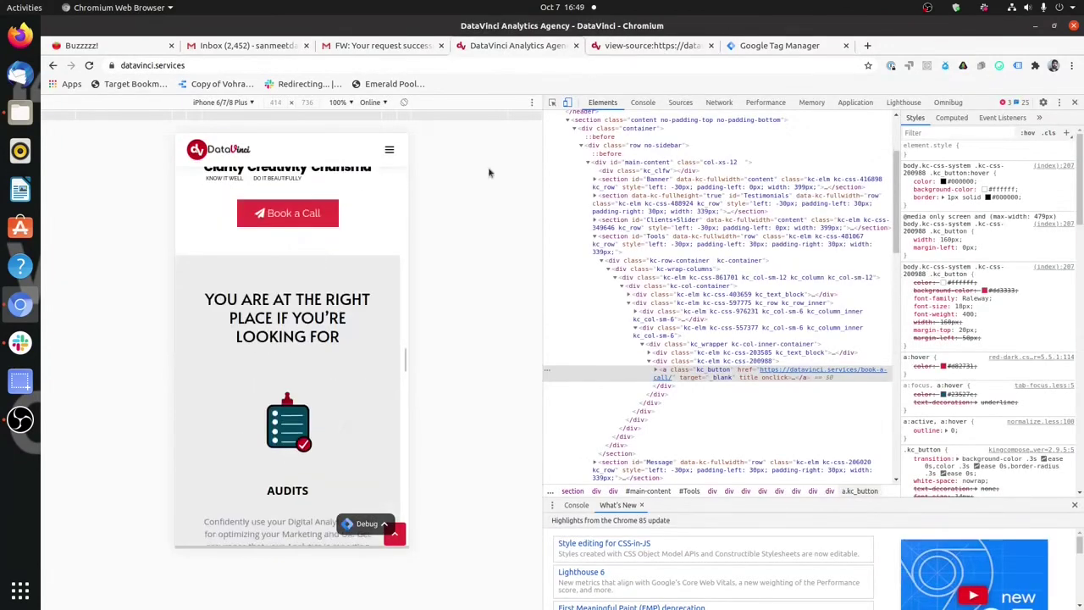
# Return to the Google Tag Manager trigger and view the choices offered for its Selection Method
pyautogui.click(739, 48)
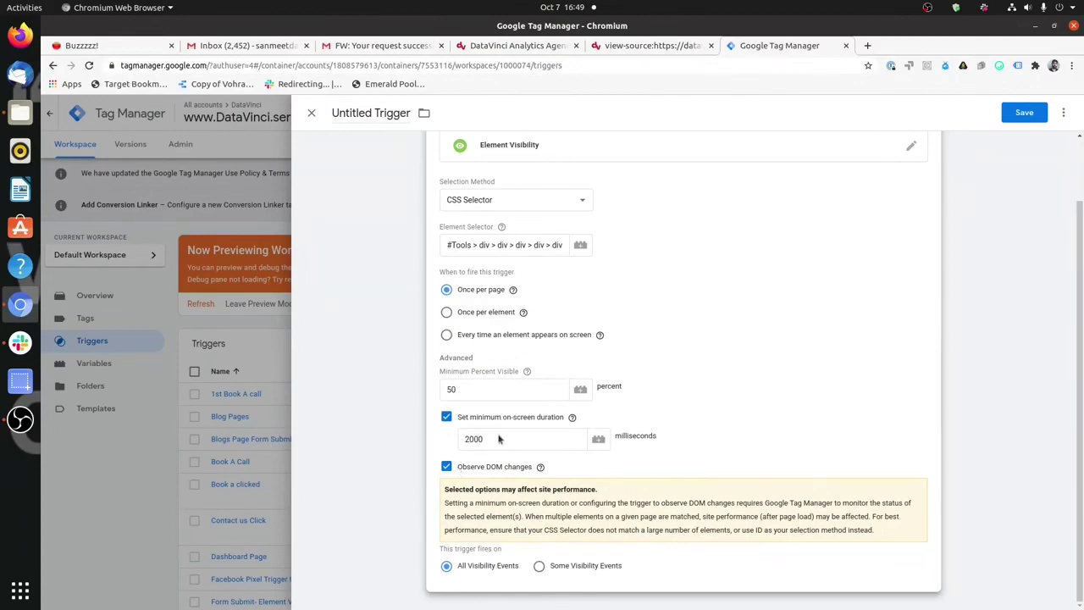
pyautogui.click(563, 201)
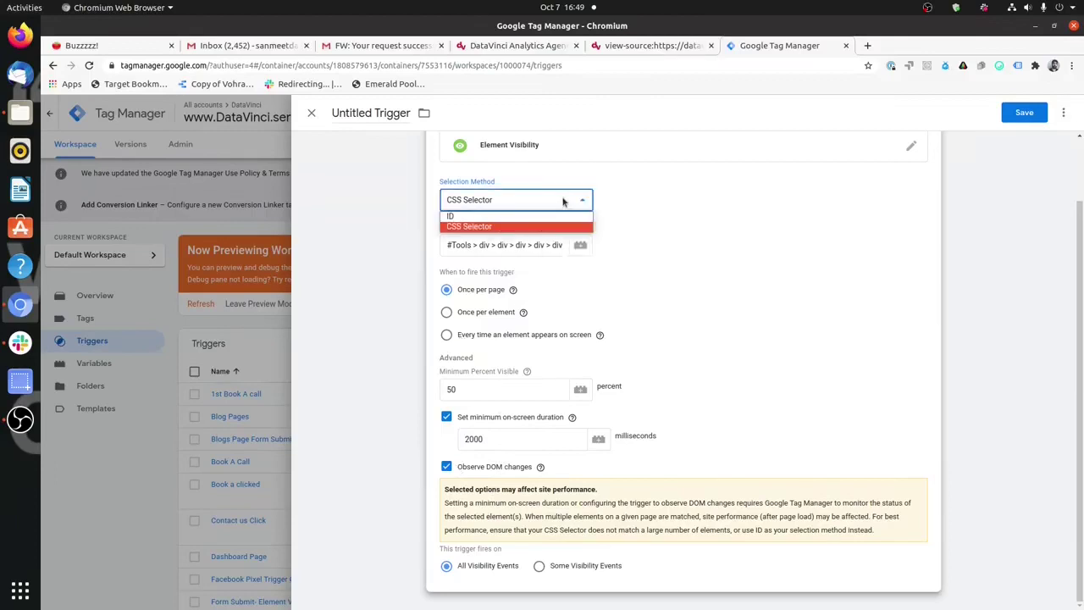
pyautogui.click(621, 244)
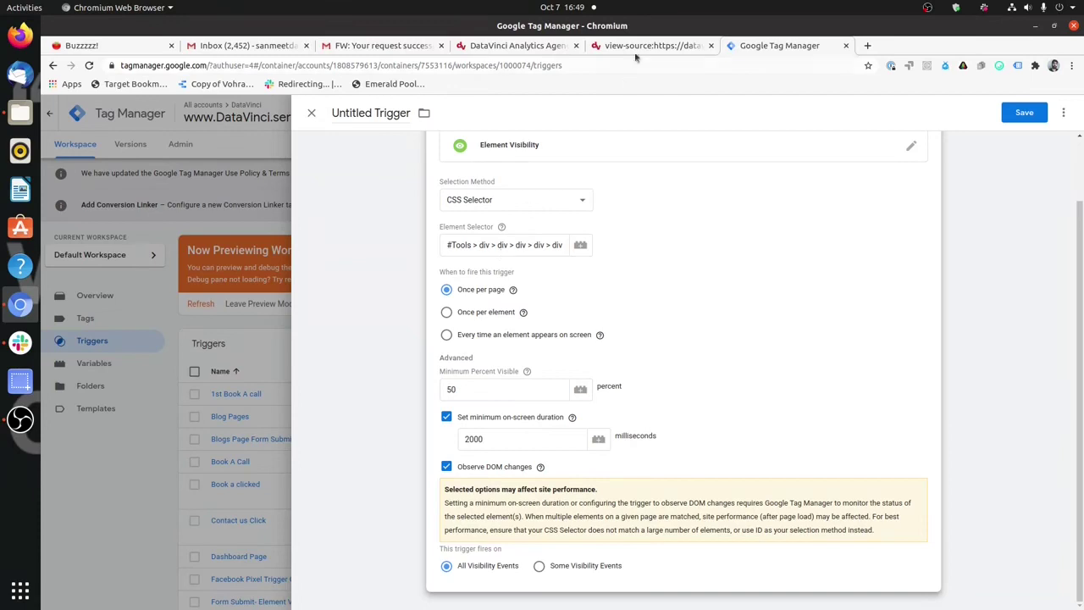
# Inspect the Book a Call button below Our DNA on the DataVinci page and copy its kc_button element's CSS selector
pyautogui.click(526, 46)
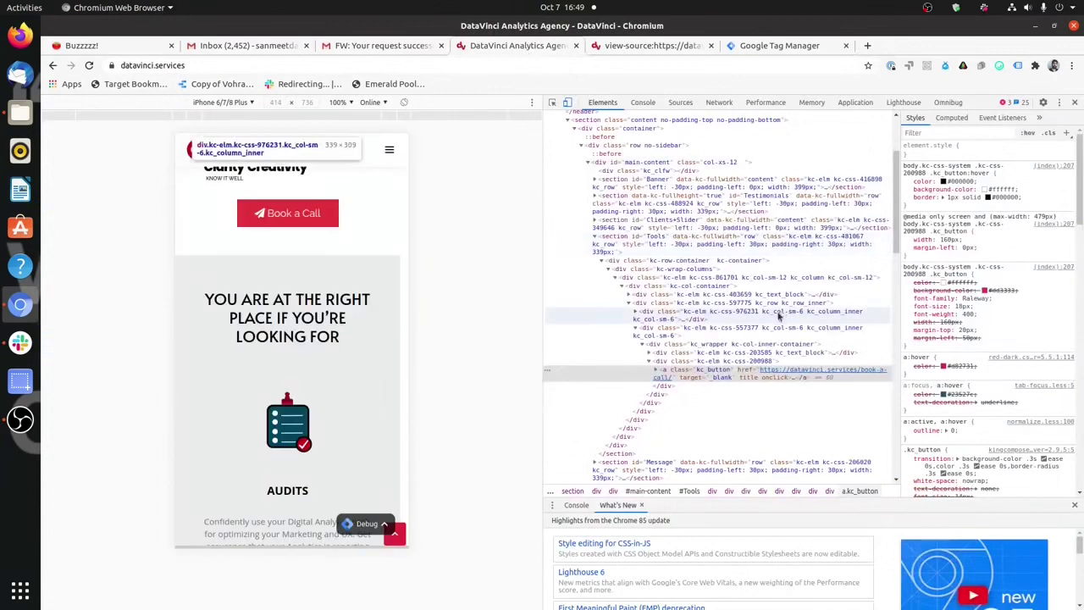
pyautogui.rightClick(287, 218)
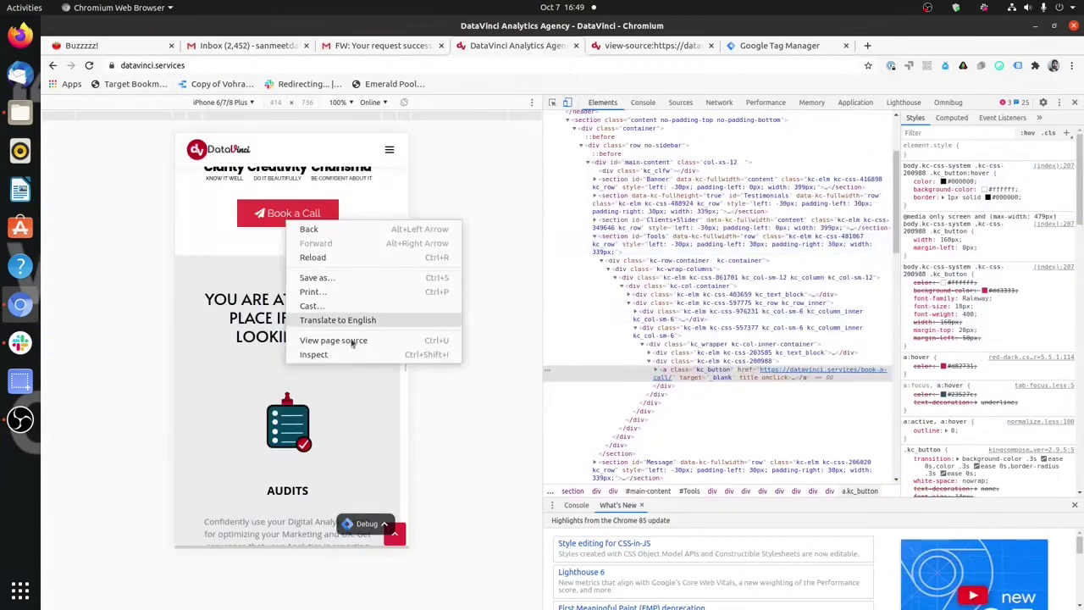
pyautogui.click(351, 354)
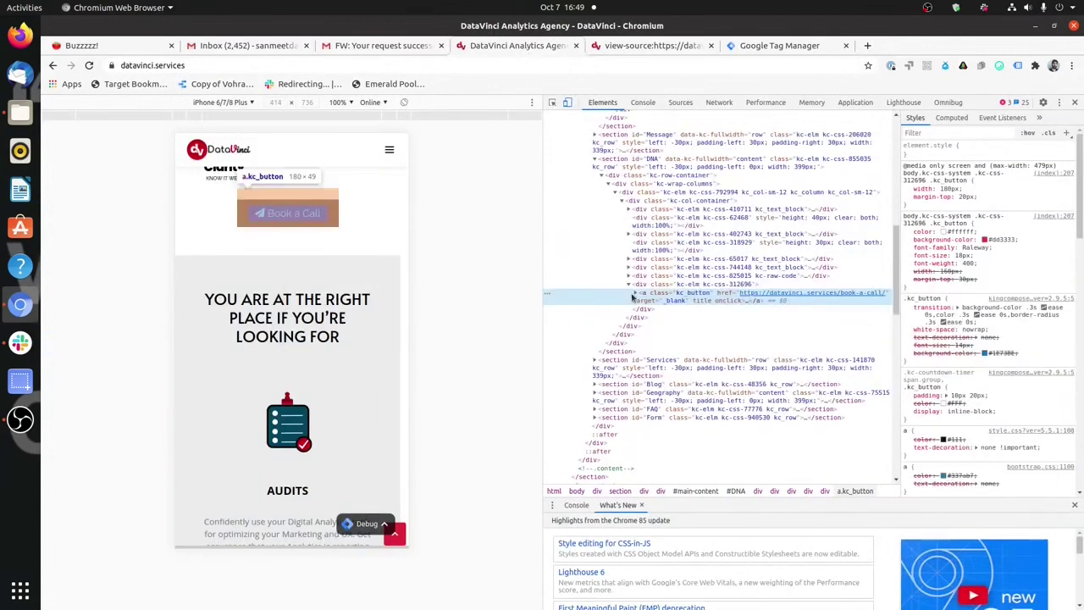
pyautogui.rightClick(632, 296)
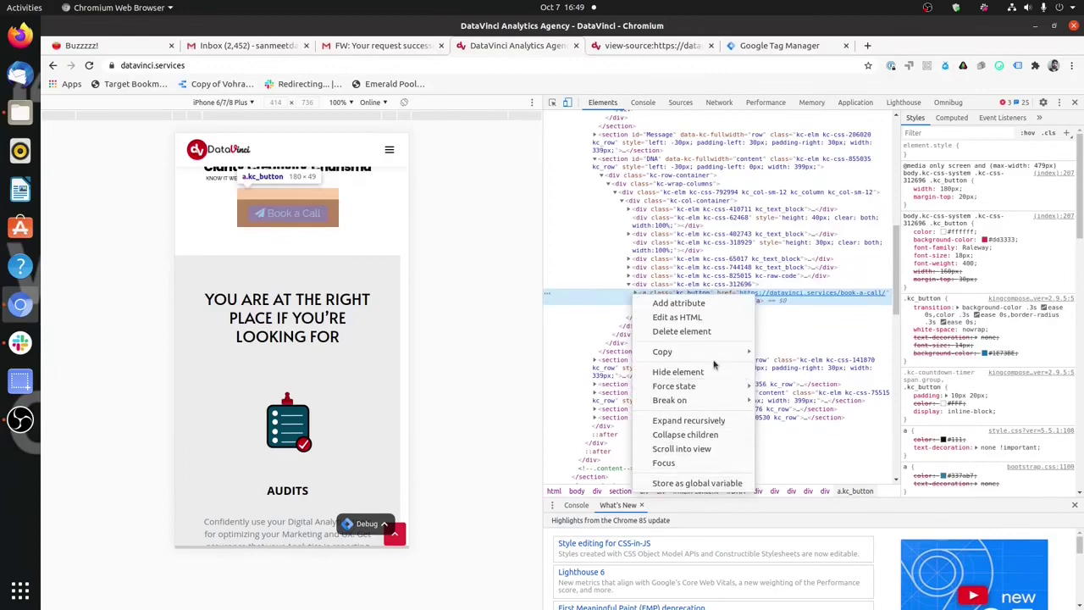
pyautogui.moveTo(716, 353)
pyautogui.click(823, 415)
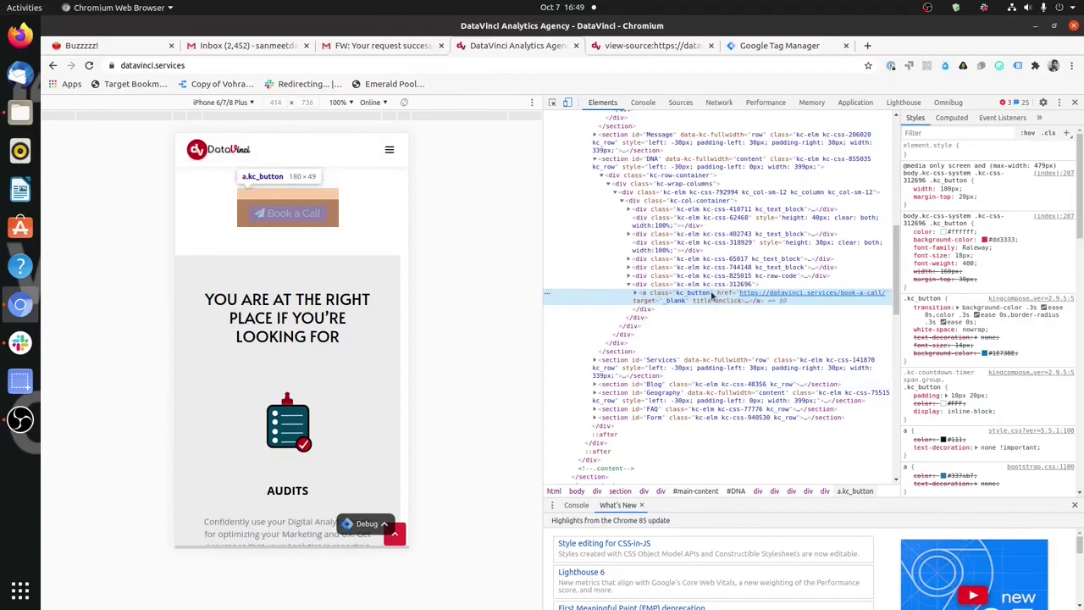
# Test the copied selector in the console with jQuery("#DNA > div > div > div > div > div.kc-elm.kc-css-312696 > a") and expand the returned object
pyautogui.click(643, 102)
pyautogui.write('jQuery')
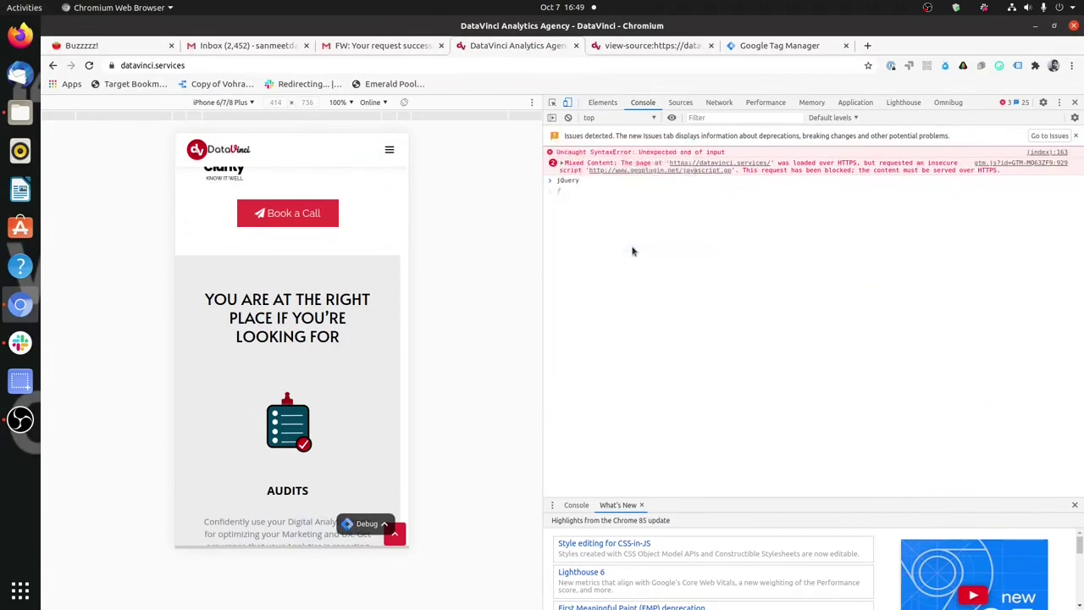
pyautogui.write('(')
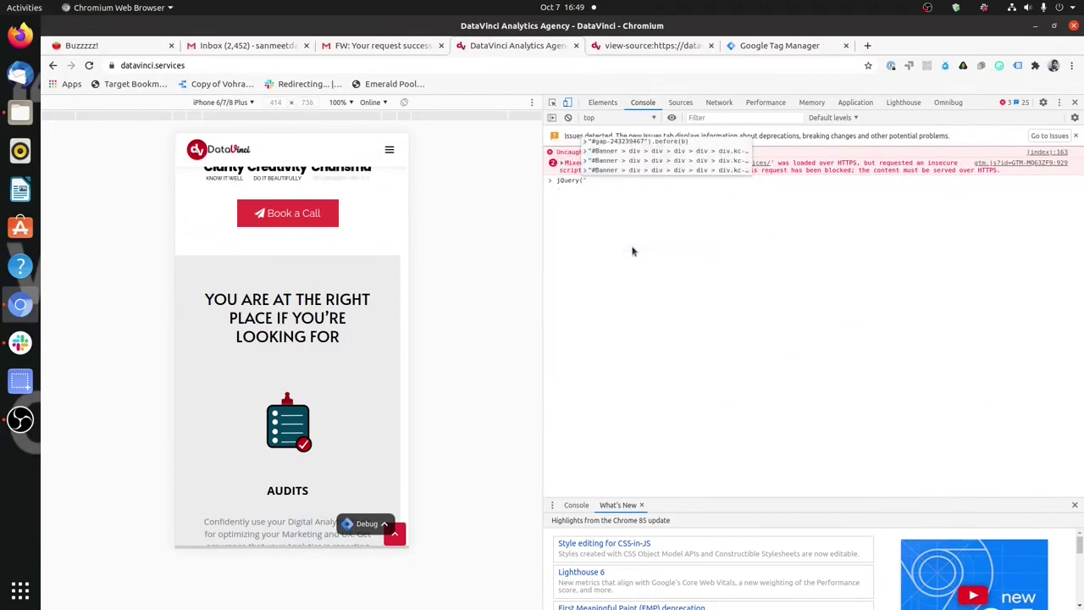
pyautogui.hotkey('ctrl', 'v')
pyautogui.write('"')
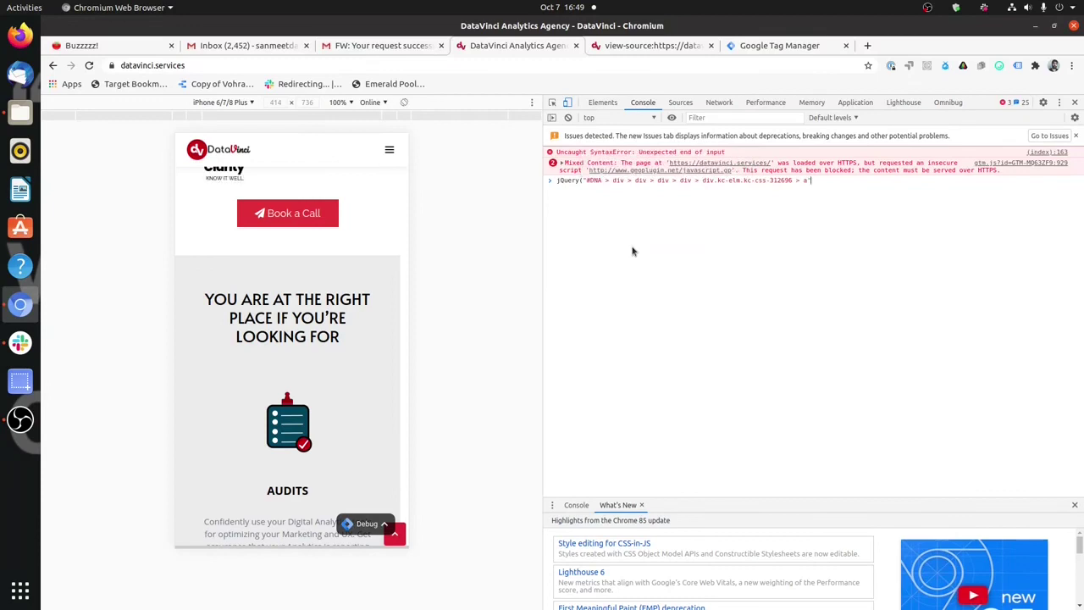
pyautogui.write(')')
pyautogui.press('Return')
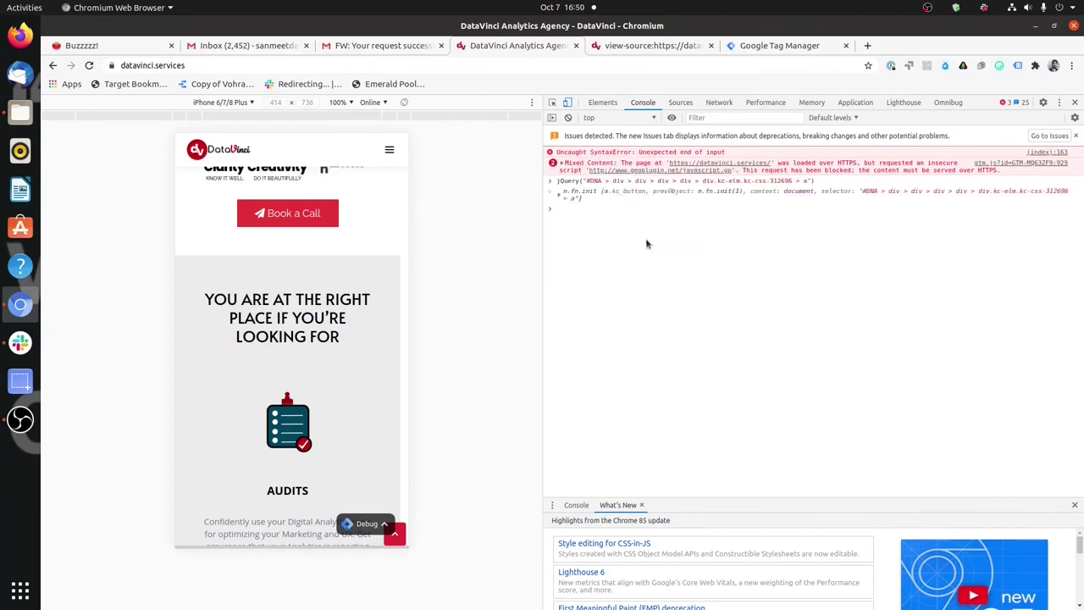
pyautogui.click(559, 193)
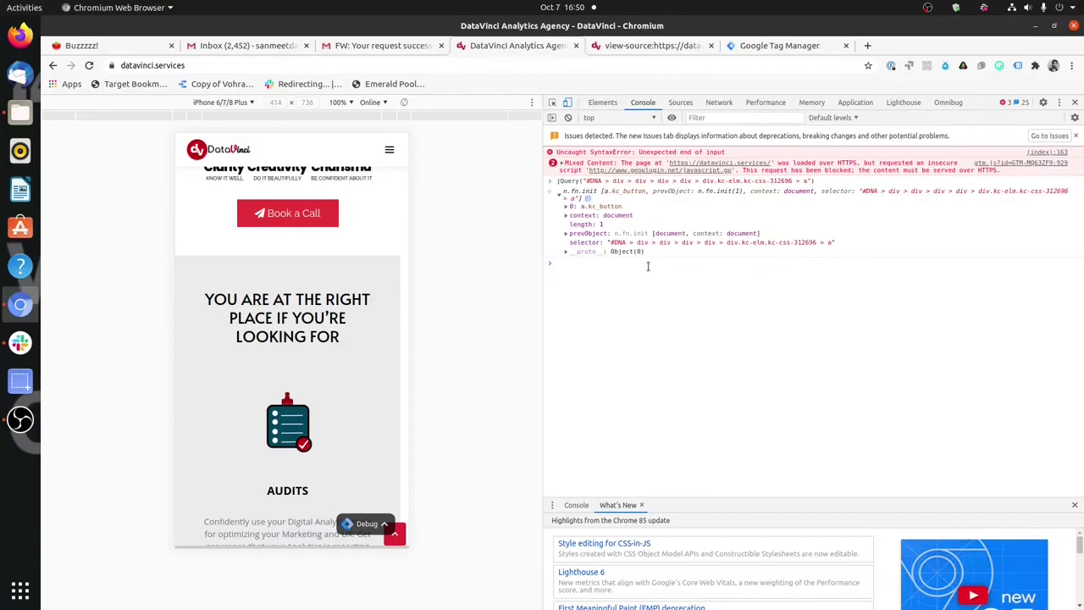
pyautogui.click(566, 208)
pyautogui.click(566, 208)
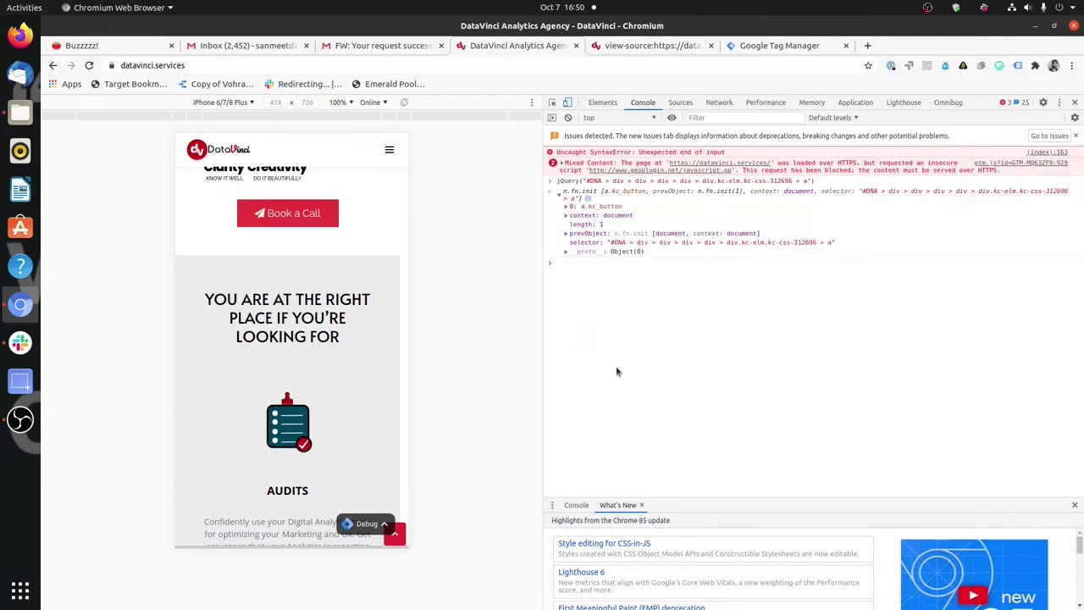
# Rerun the jQuery query with the selector shortened to "a" and look through the matched elements
pyautogui.press('Up')
pyautogui.press('Left')
pyautogui.press('Left')
pyautogui.press('Left')
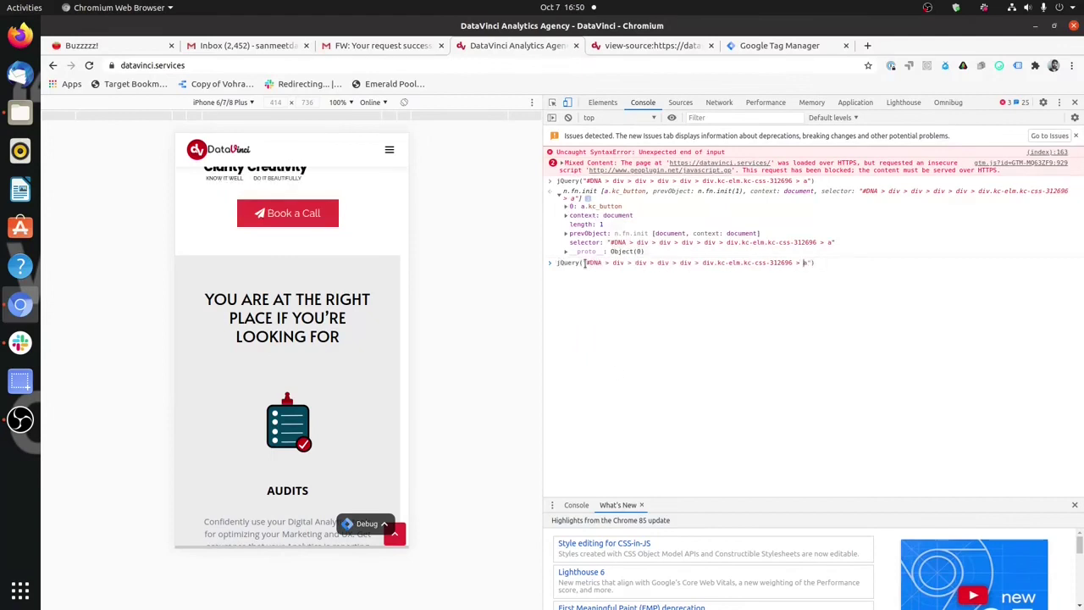
pyautogui.hotkey('shift', 'Left')
pyautogui.hotkey('shift', 'Left')
pyautogui.hotkey('shift', 'Left')
pyautogui.hotkey('shift', 'Left')
pyautogui.hotkey('shift', 'Left')
pyautogui.hotkey('shift', 'Left')
pyautogui.hotkey('shift', 'Left')
pyautogui.hotkey('shift', 'Left')
pyautogui.hotkey('shift', 'Left')
pyautogui.hotkey('shift', 'Left')
pyautogui.hotkey('shift', 'Left')
pyautogui.hotkey('shift', 'Left')
pyautogui.hotkey('shift', 'Left')
pyautogui.hotkey('shift', 'Left')
pyautogui.hotkey('shift', 'Left')
pyautogui.hotkey('shift', 'Left')
pyautogui.hotkey('shift', 'Left')
pyautogui.hotkey('shift', 'Left')
pyautogui.hotkey('shift', 'Left')
pyautogui.hotkey('shift', 'Left')
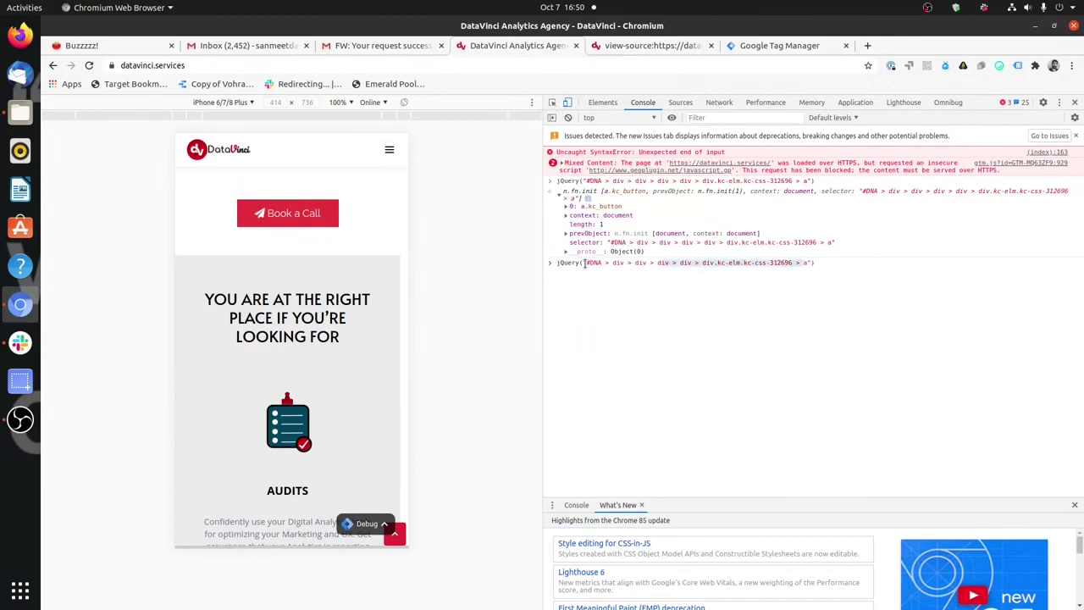
pyautogui.press('BackSpace')
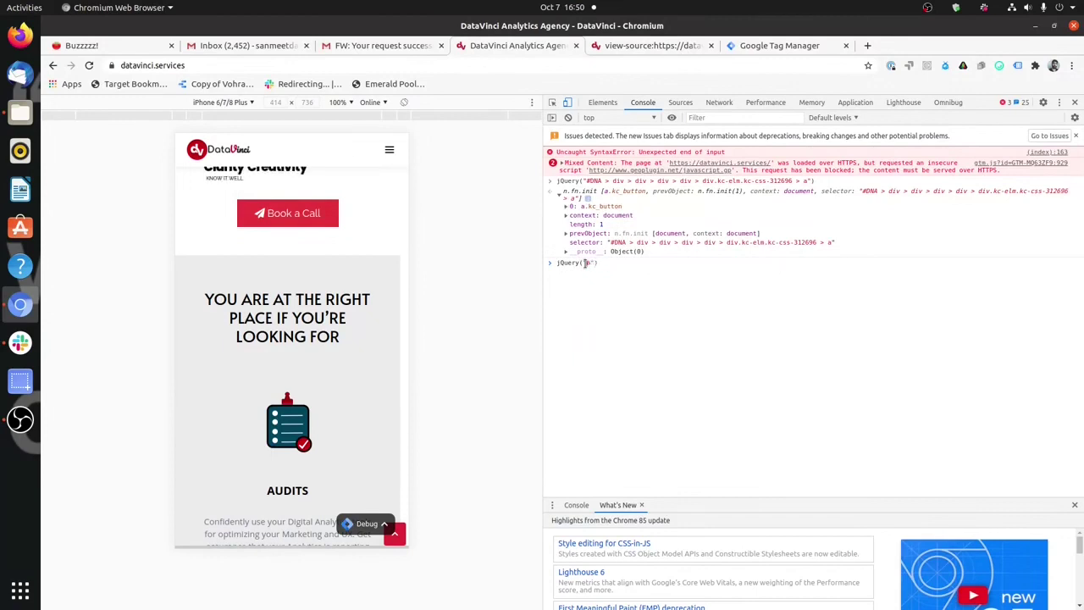
pyautogui.press('Return')
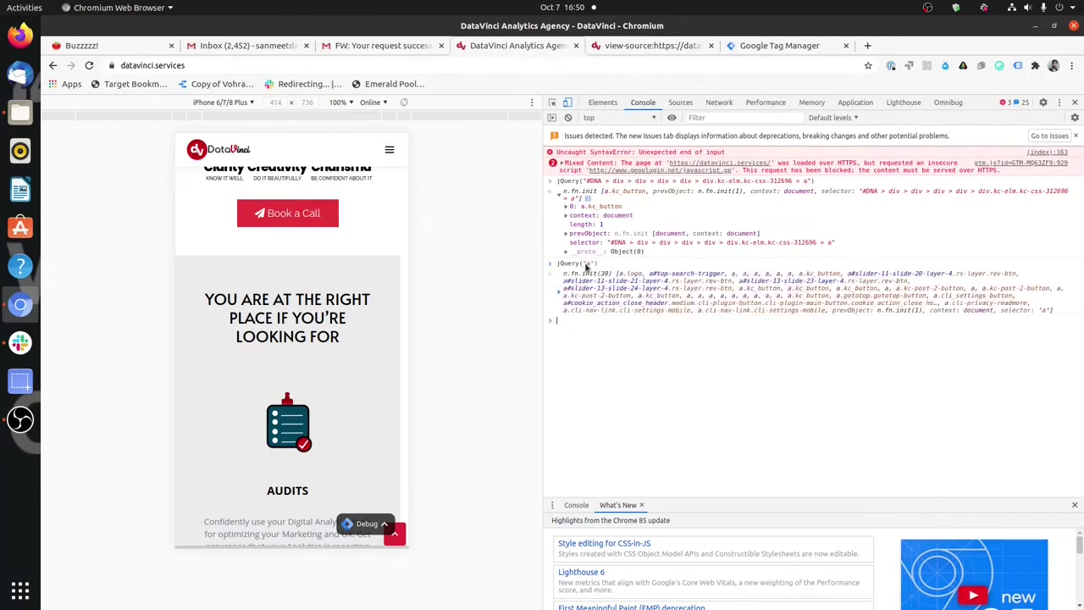
pyautogui.click(560, 294)
pyautogui.scroll(-5, 579, 349)
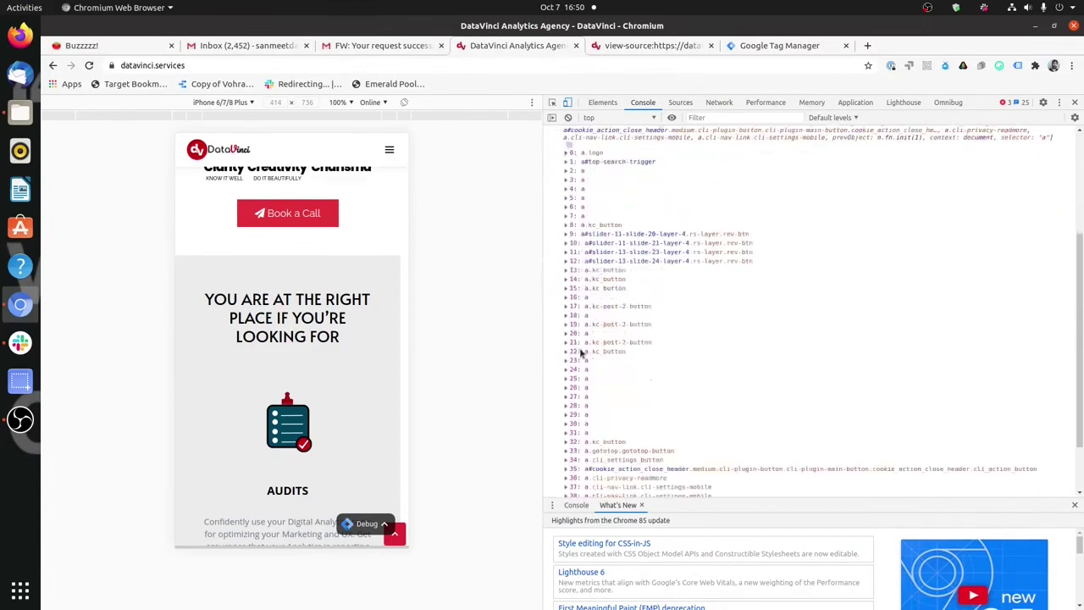
pyautogui.scroll(5, 572, 366)
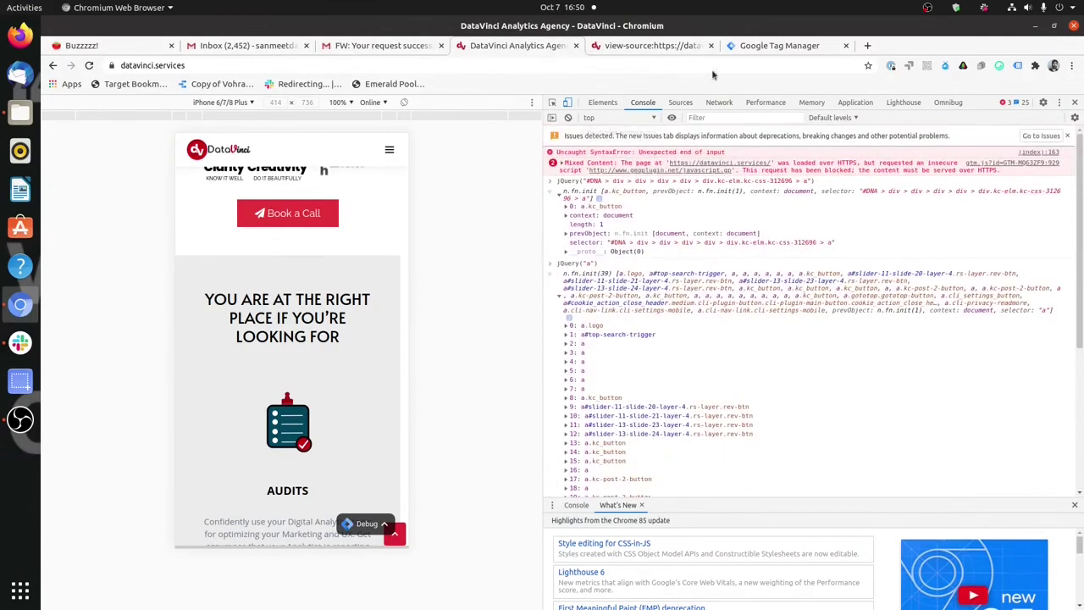
# Return to the Google Tag Manager trigger and examine the full path in its Element Selector
pyautogui.click(740, 50)
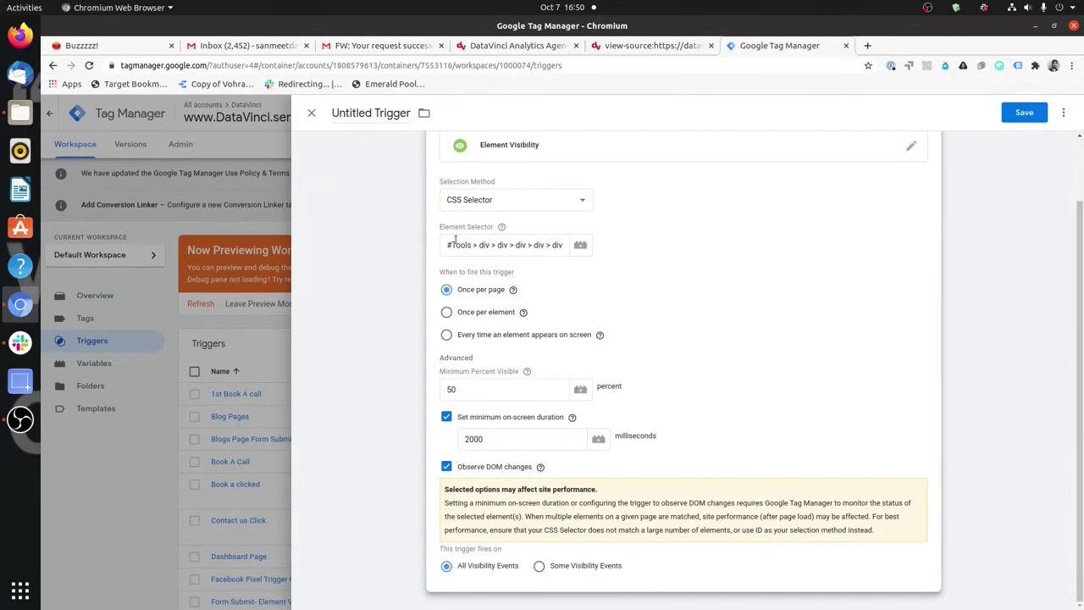
pyautogui.moveTo(448, 244); pyautogui.dragTo(595, 269)
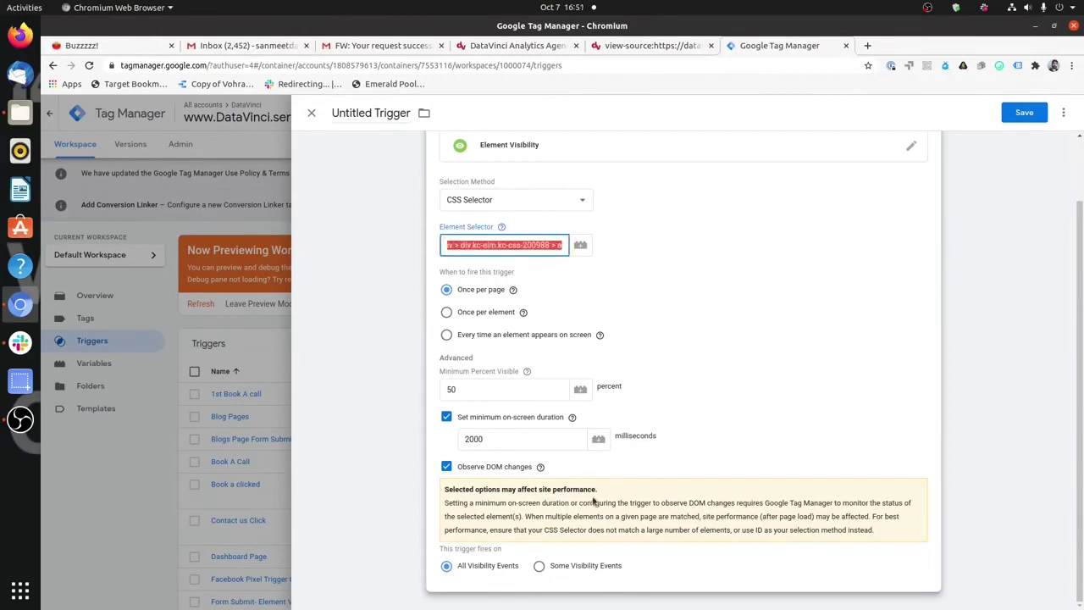
pyautogui.click(488, 246)
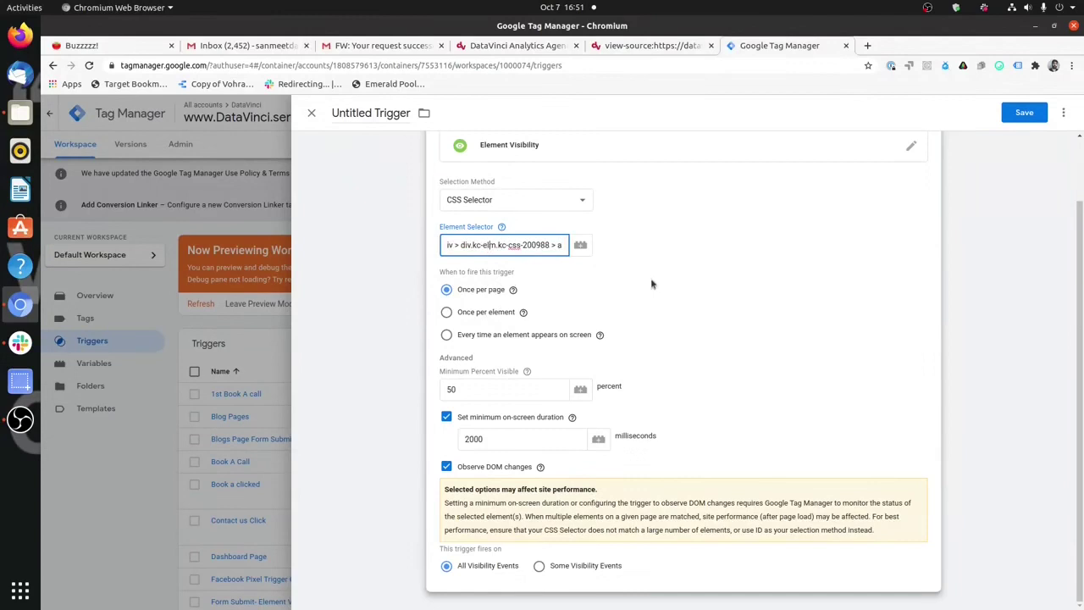
# Look through the condition variables offered for Some Visibility Events and set the trigger back to All Visibility Events
pyautogui.click(562, 577)
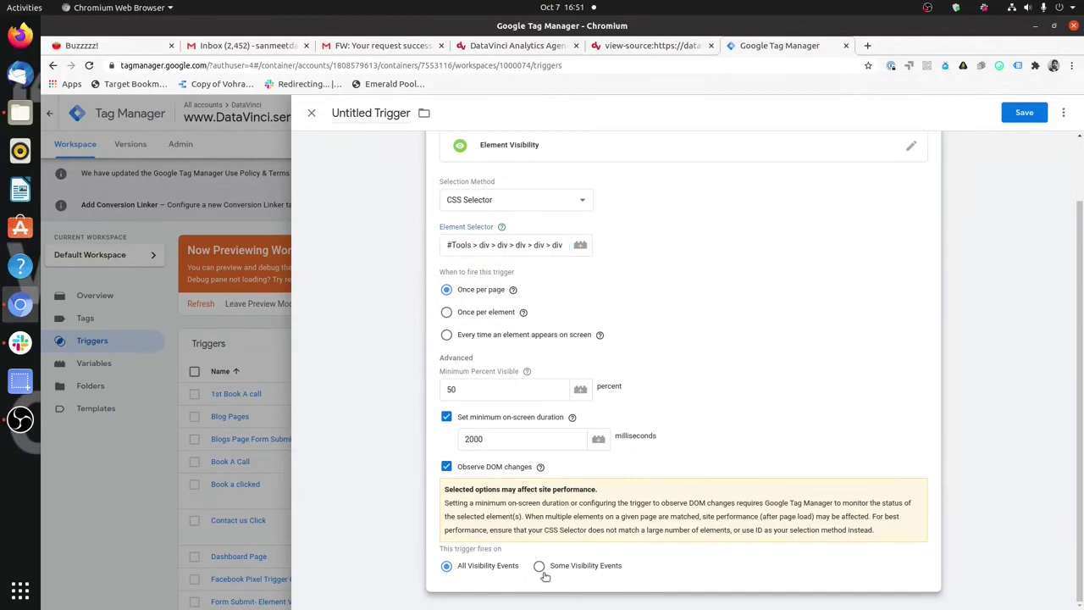
pyautogui.click(562, 575)
pyautogui.scroll(-5, 551, 508)
pyautogui.scroll(5, 551, 517)
pyautogui.scroll(-3, 551, 517)
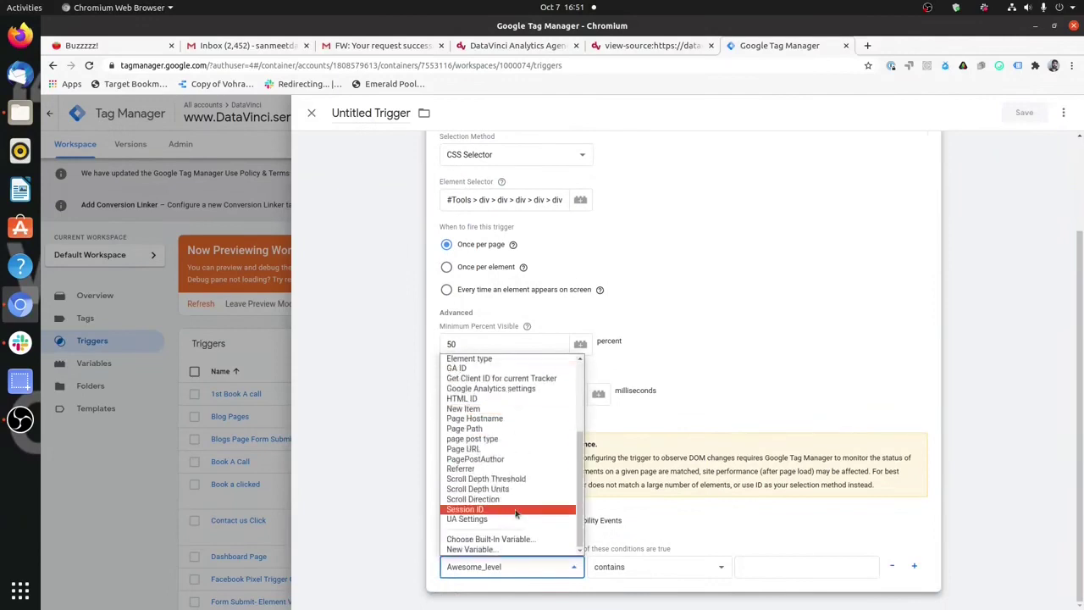
pyautogui.press('Escape')
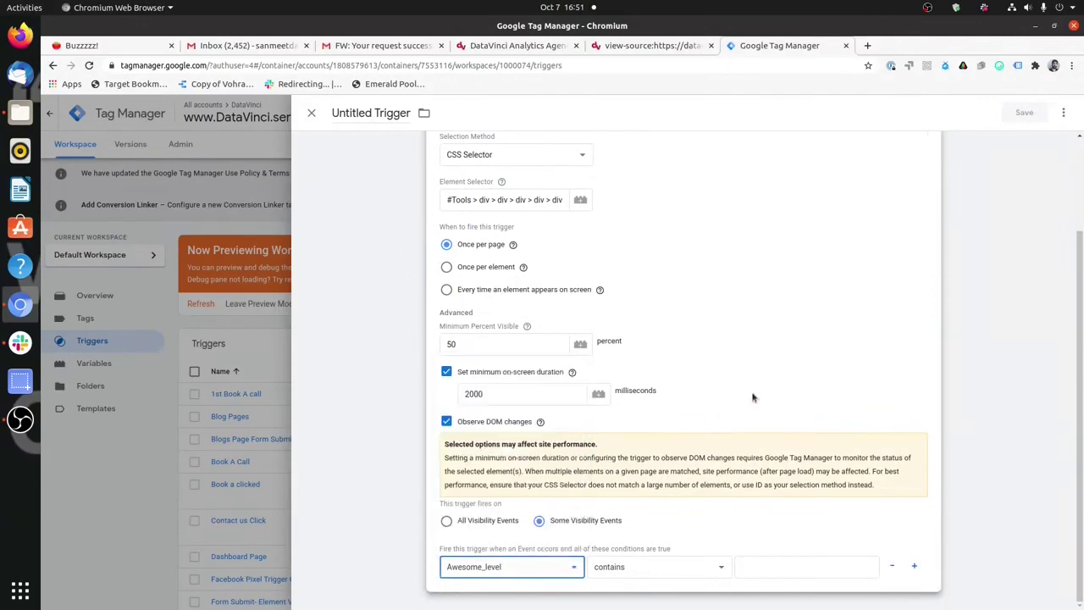
pyautogui.click(446, 521)
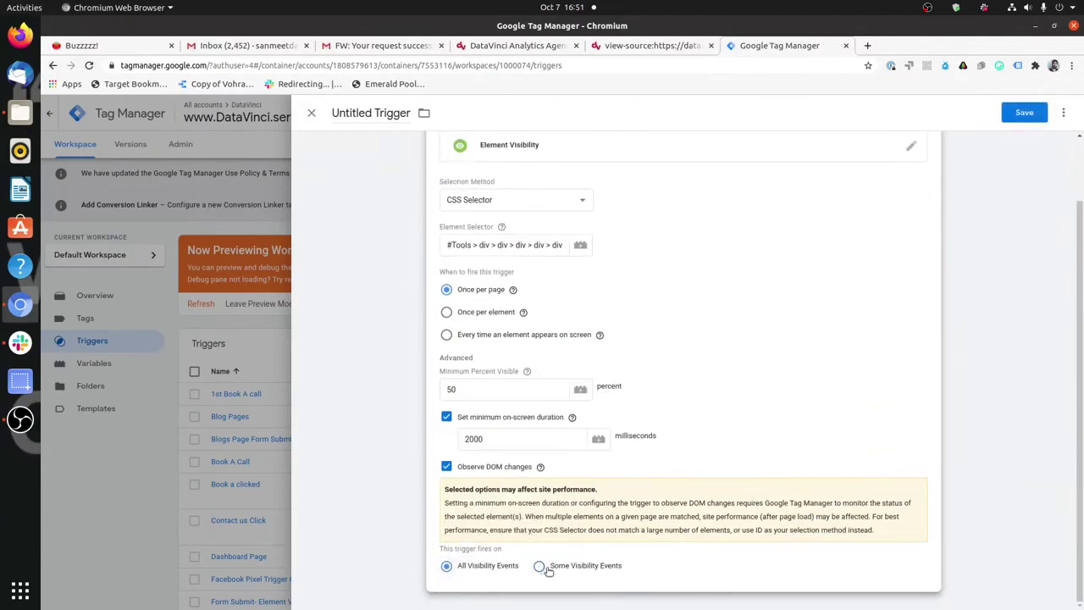
# Name the trigger "Book A Call Visibility Trigger_Our DNA", checking the button's section heading on the DataVinci page, and save it
pyautogui.click(350, 106)
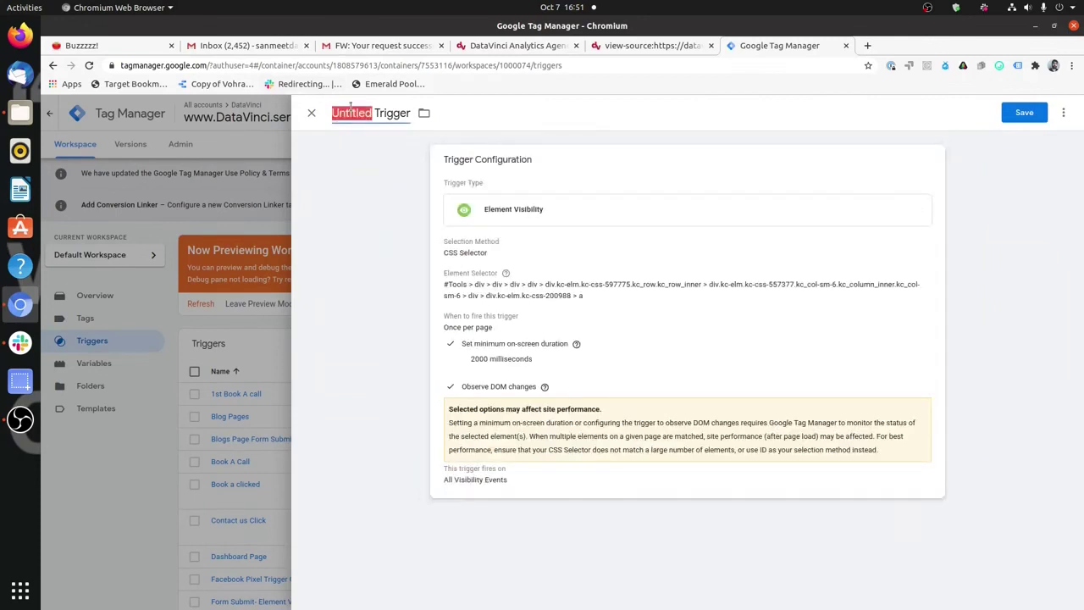
pyautogui.write('Boo')
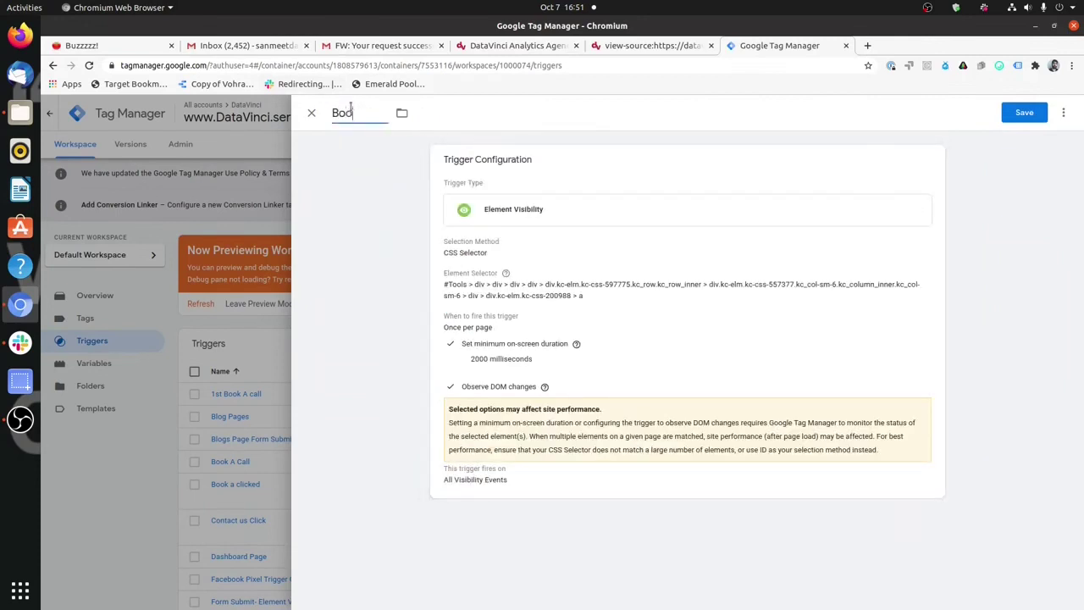
pyautogui.write('k A Call T')
pyautogui.press('BackSpace')
pyautogui.write('Visibility Trigger')
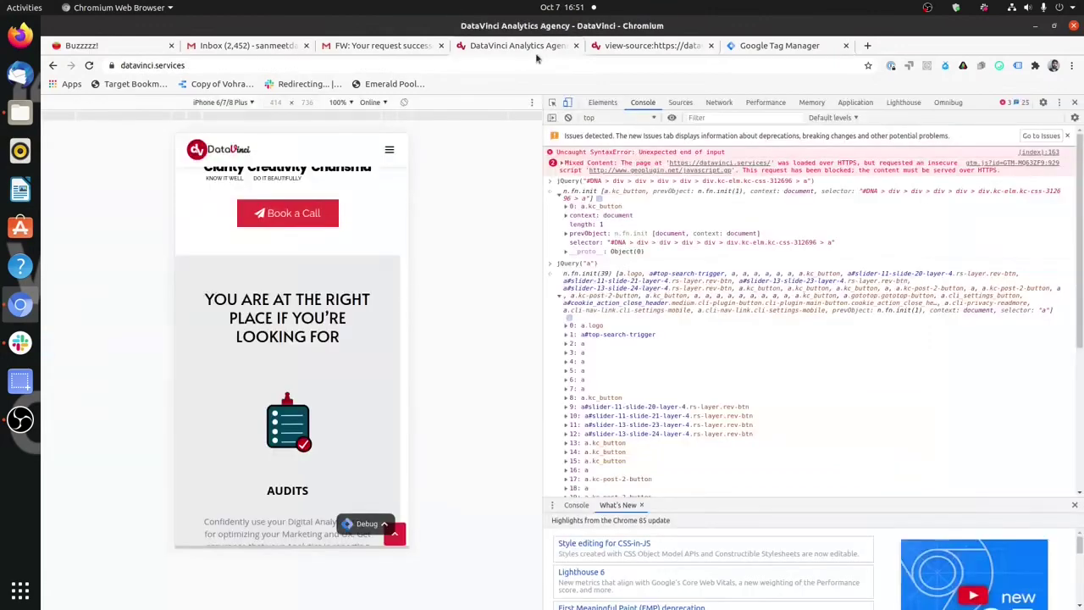
pyautogui.click(542, 47)
pyautogui.scroll(2, 349, 300)
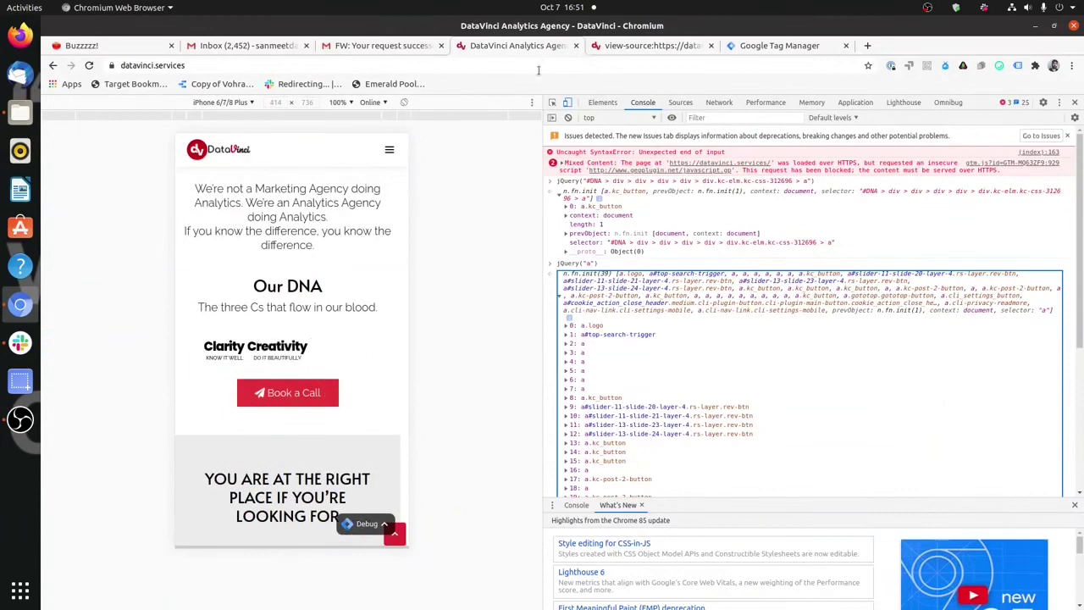
pyautogui.click(753, 45)
pyautogui.write('Trigger_Our DN')
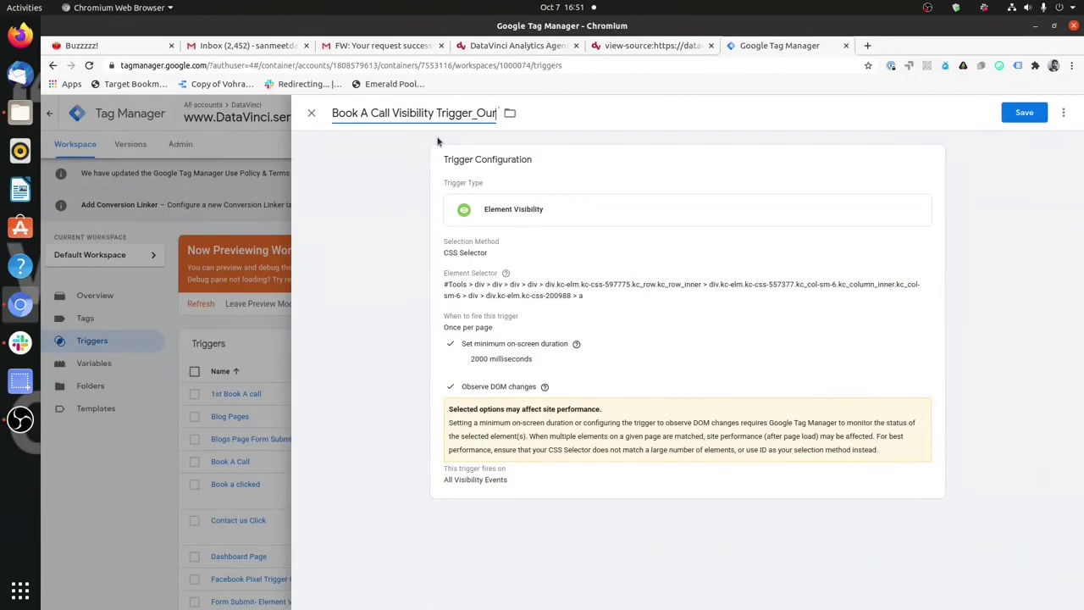
pyautogui.write('A')
pyautogui.click(1019, 124)
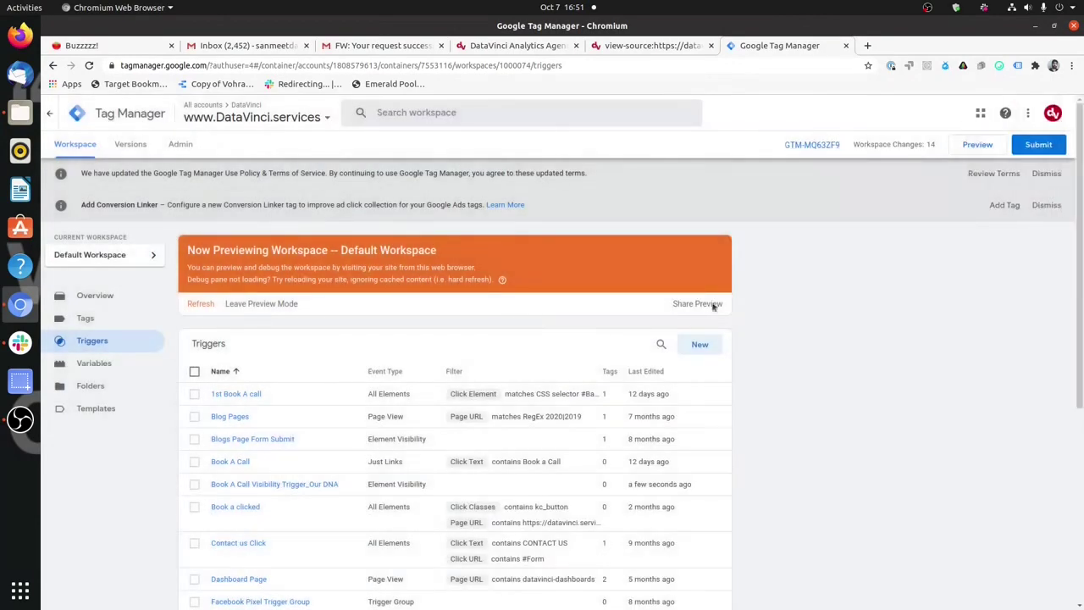
# Refresh the workspace preview, bring the lower Book a Call button into view on the DataVinci page, and inspect the latest Element Visibility event
pyautogui.click(201, 305)
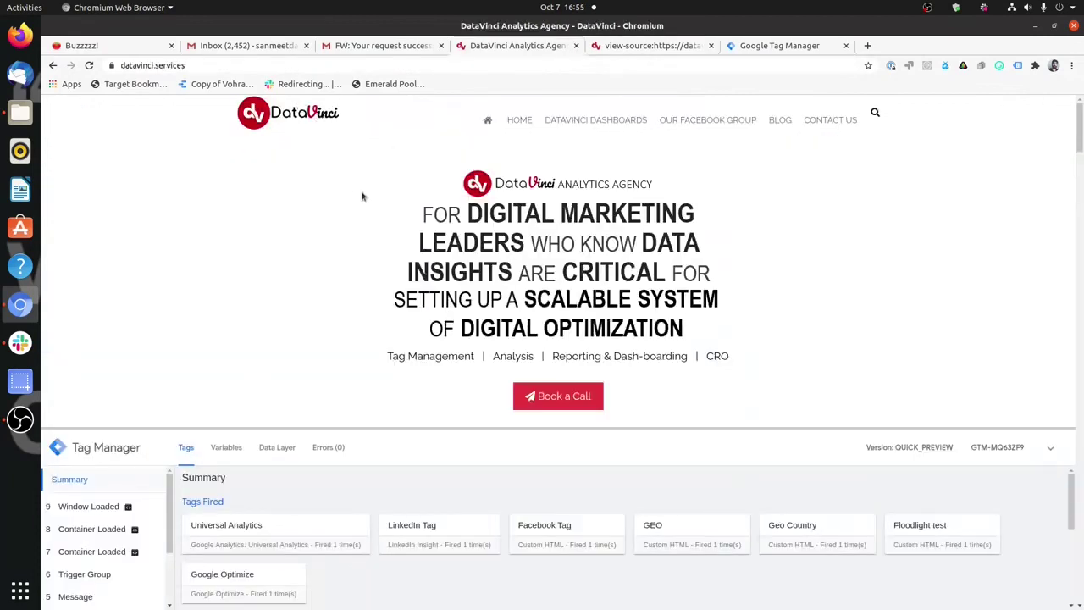
pyautogui.scroll(-10, 381, 180)
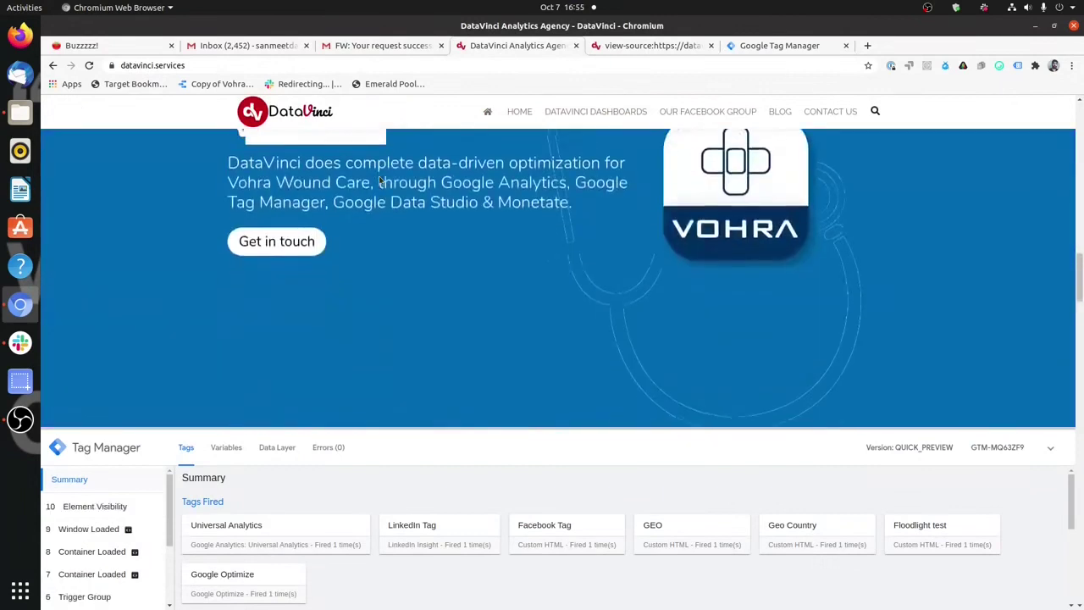
pyautogui.scroll(-10, 378, 176)
pyautogui.scroll(-10, 380, 179)
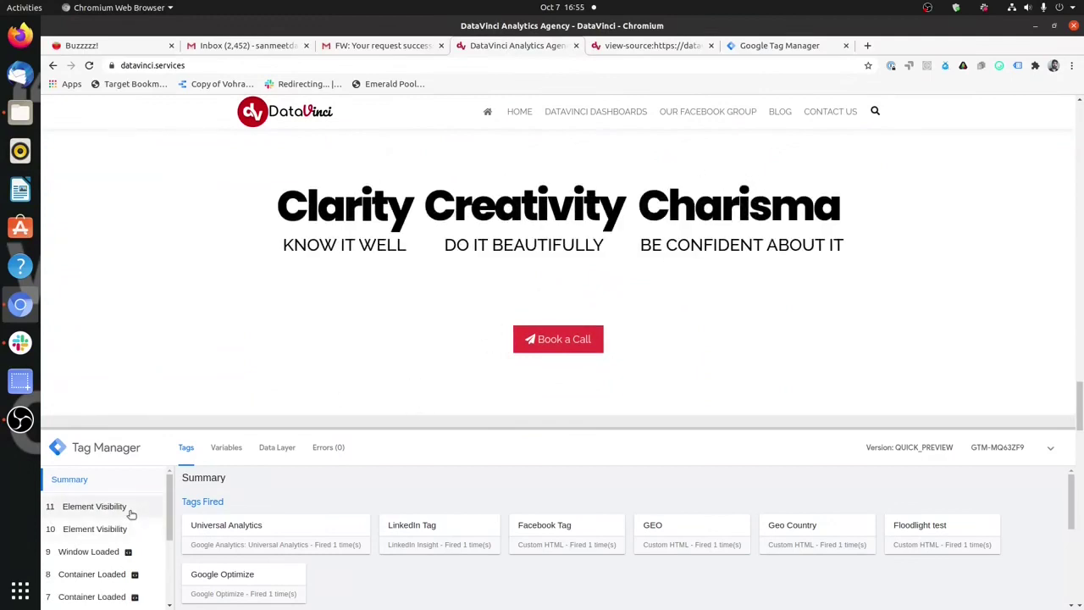
pyautogui.click(131, 508)
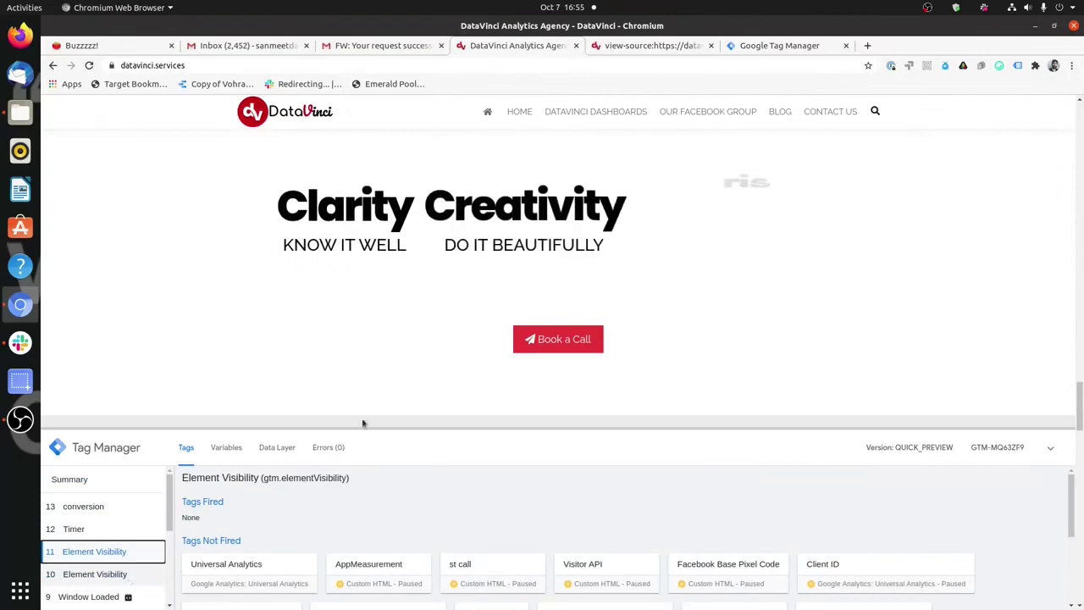
# Return to Google Tag Manager and review the configuration of the Book A Call Visibility Trigger_Our DNA trigger
pyautogui.click(775, 46)
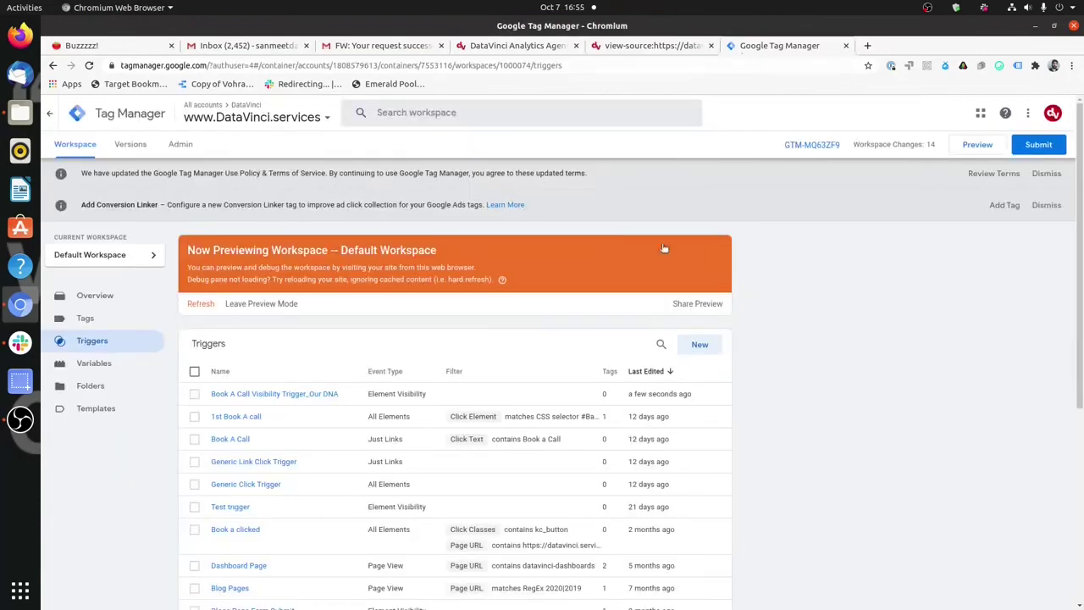
pyautogui.click(291, 394)
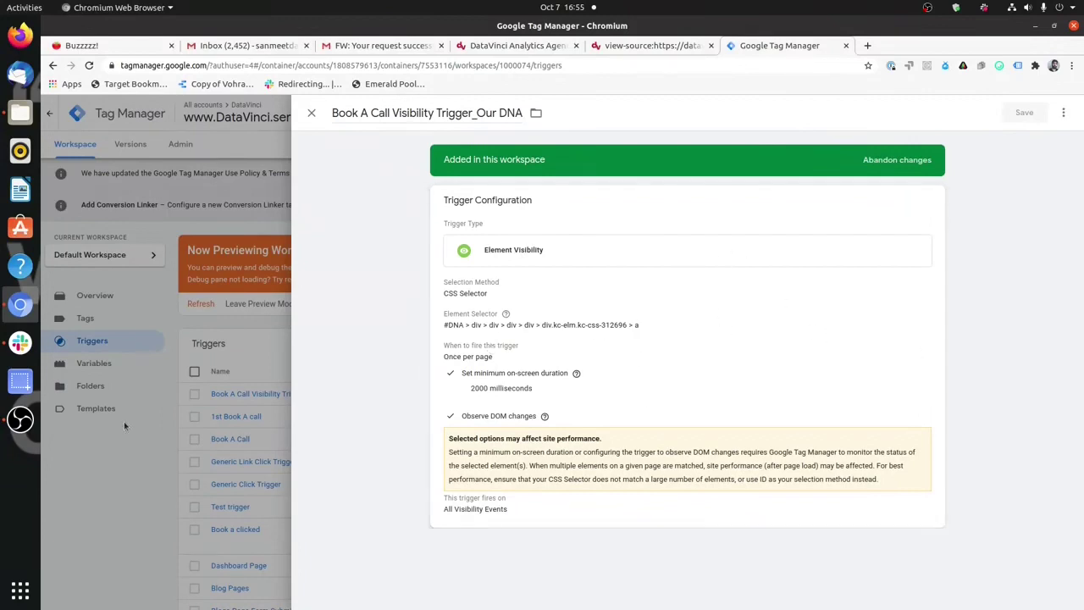
pyautogui.click(145, 463)
# Create a new tag in the workspace and name it "GA_Book_DNA_Event"
pyautogui.click(89, 317)
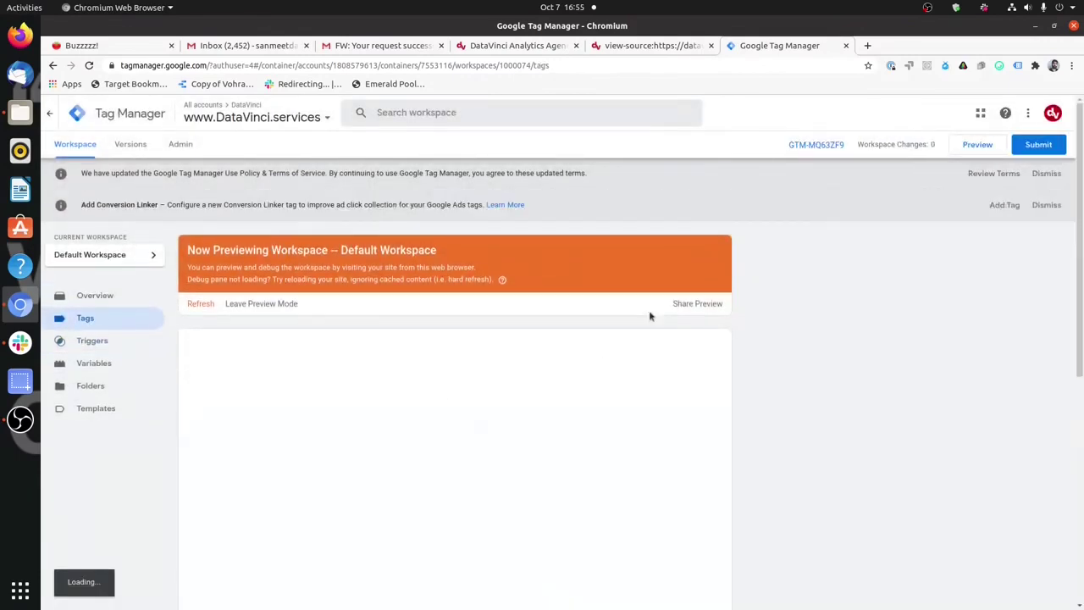
pyautogui.click(701, 345)
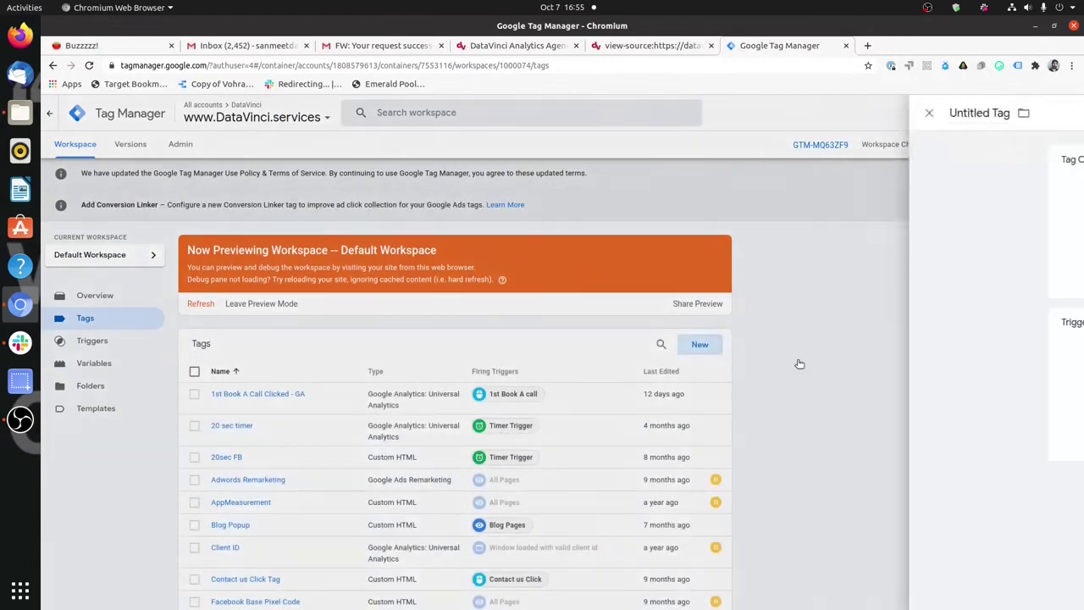
pyautogui.click(93, 518)
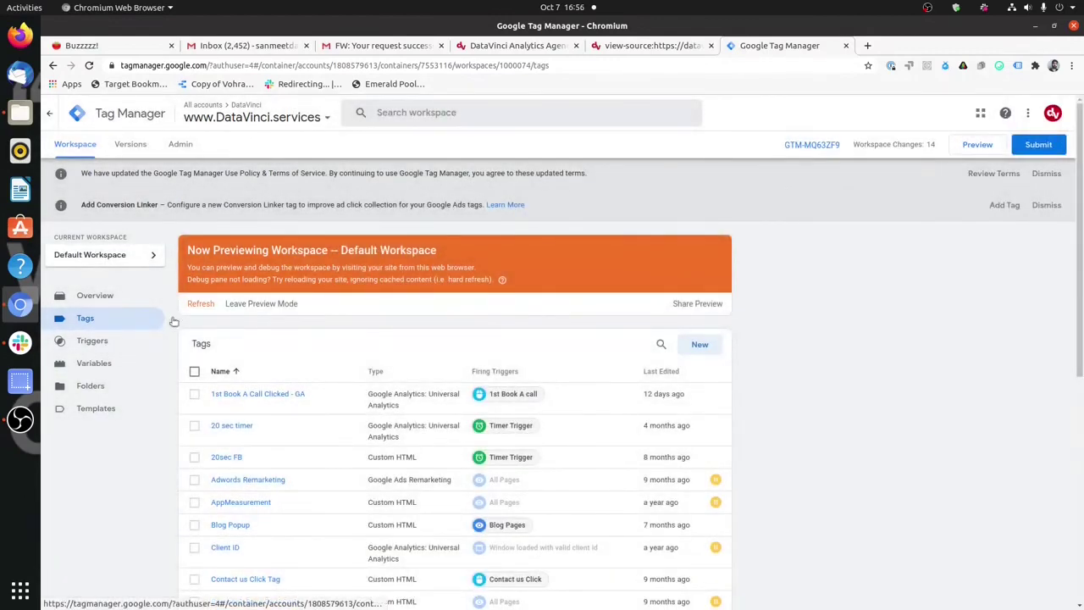
pyautogui.click(692, 348)
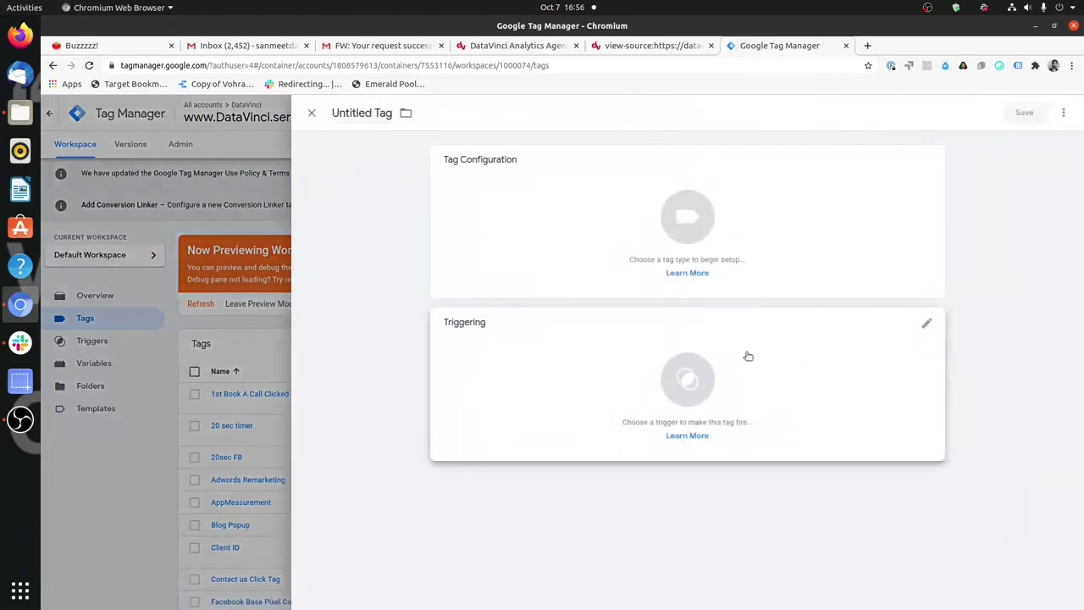
pyautogui.click(367, 119)
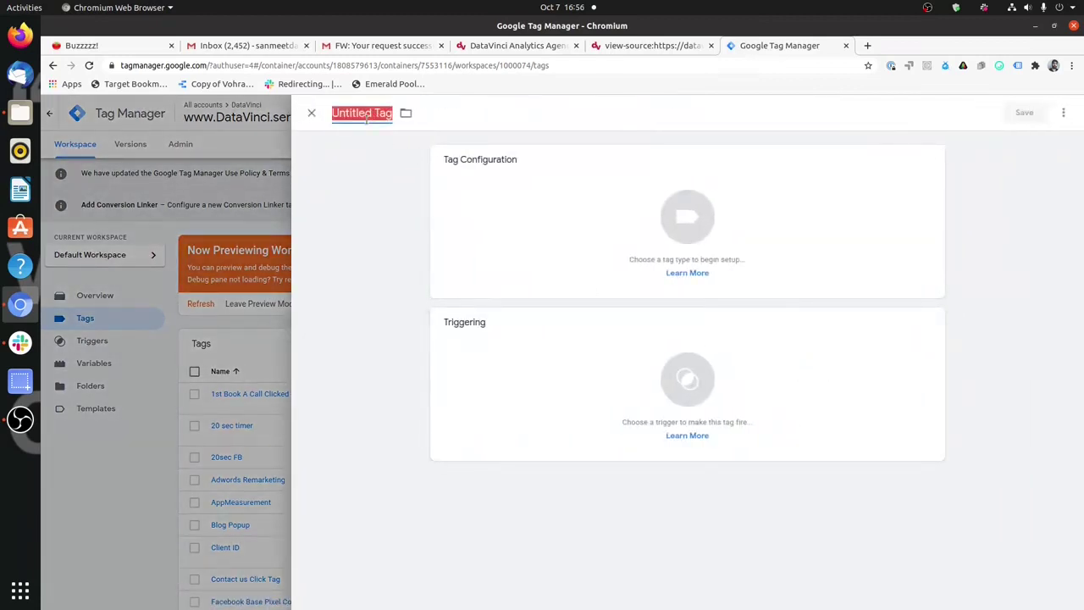
pyautogui.write('GA_Book')
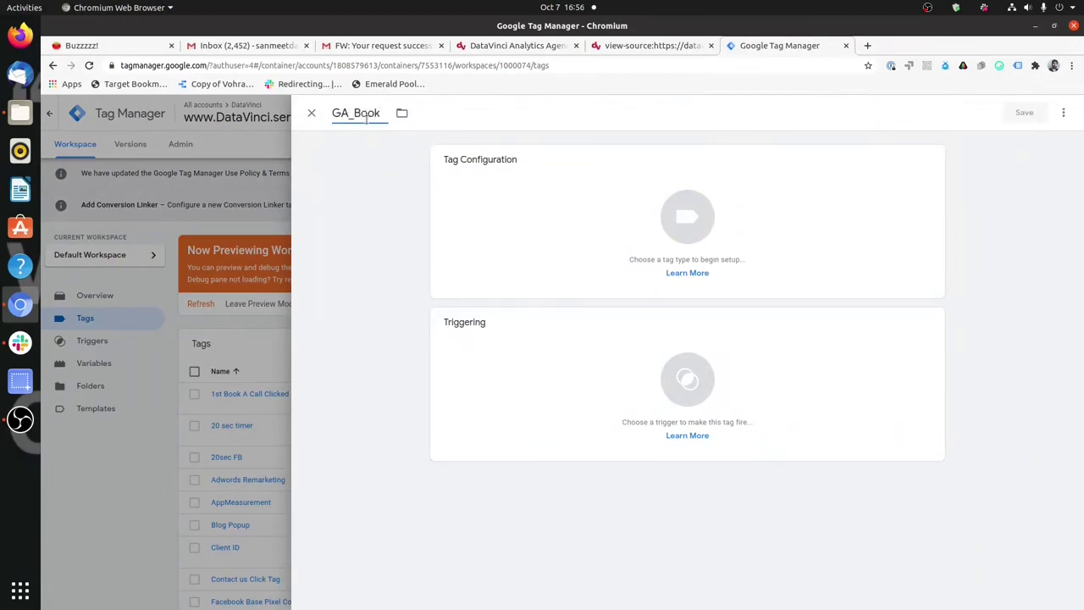
pyautogui.write('_DNA_Event')
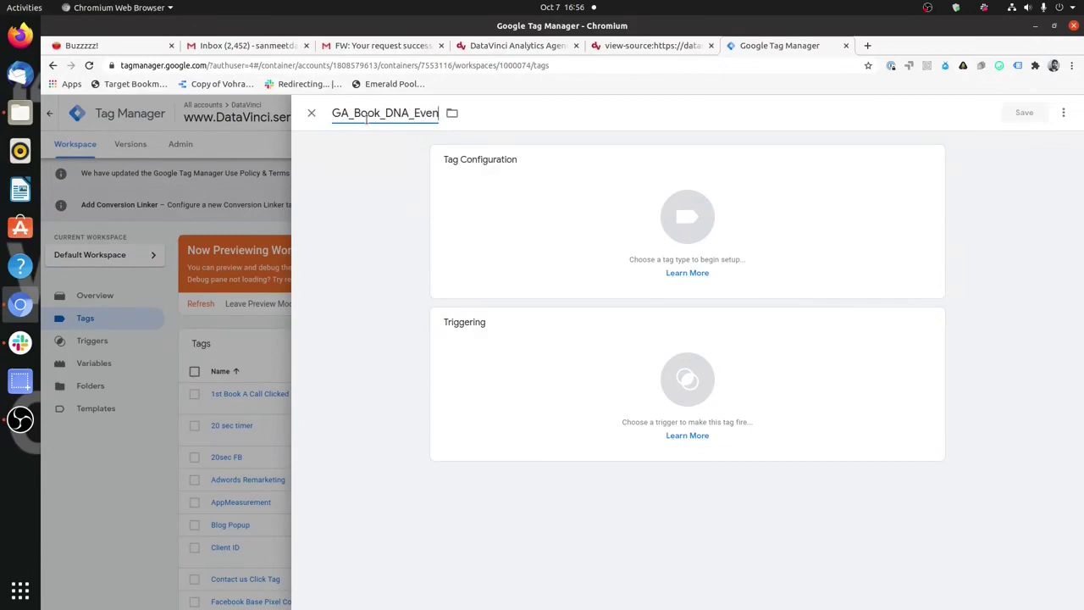
# Set the tag type to Google Analytics: Universal Analytics and its track type to Event
pyautogui.click(497, 198)
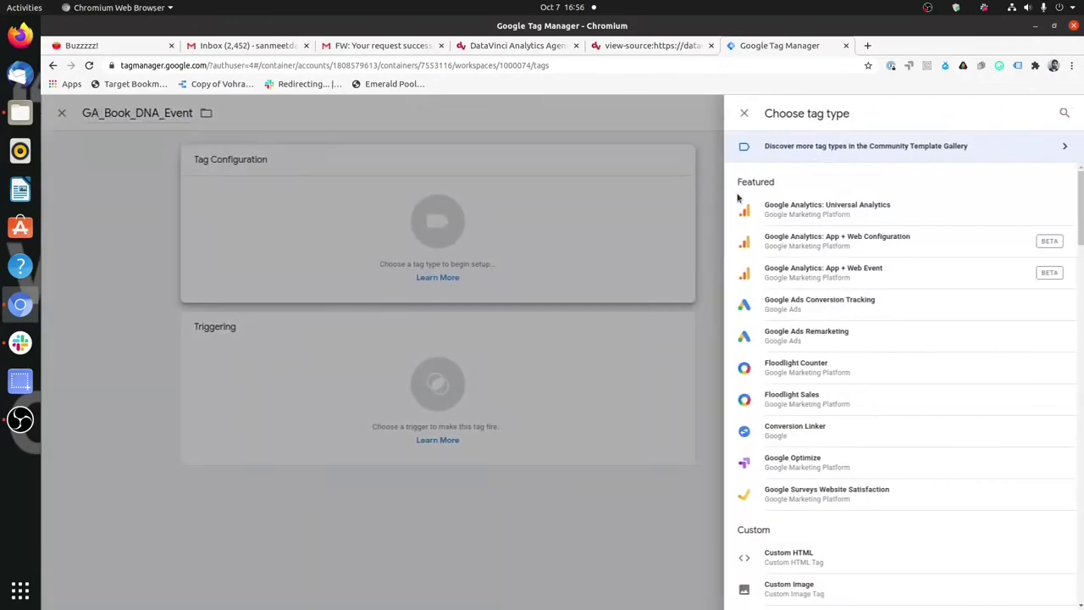
pyautogui.click(815, 212)
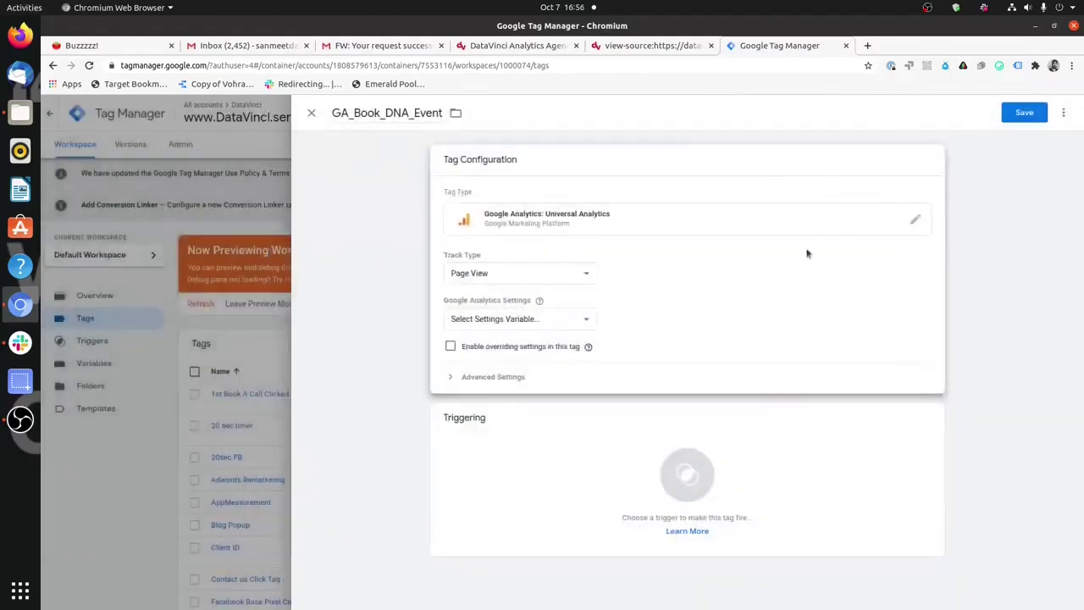
pyautogui.click(577, 272)
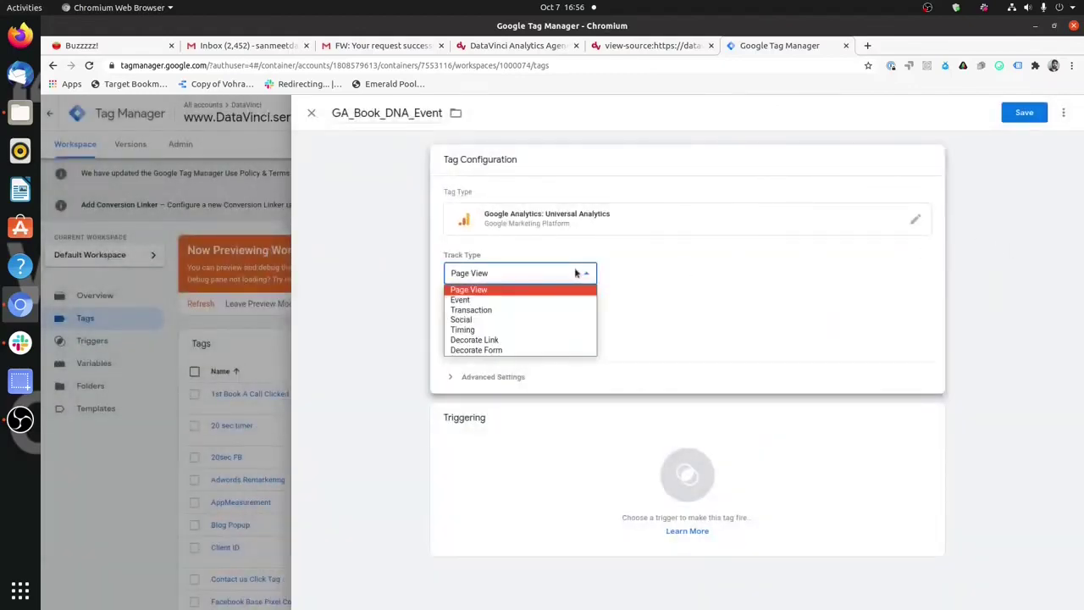
pyautogui.click(540, 300)
# Fill the event parameters with category "Element Visibility", action "Book_A_Call_DNA" and label {{Page URL}}
pyautogui.click(509, 328)
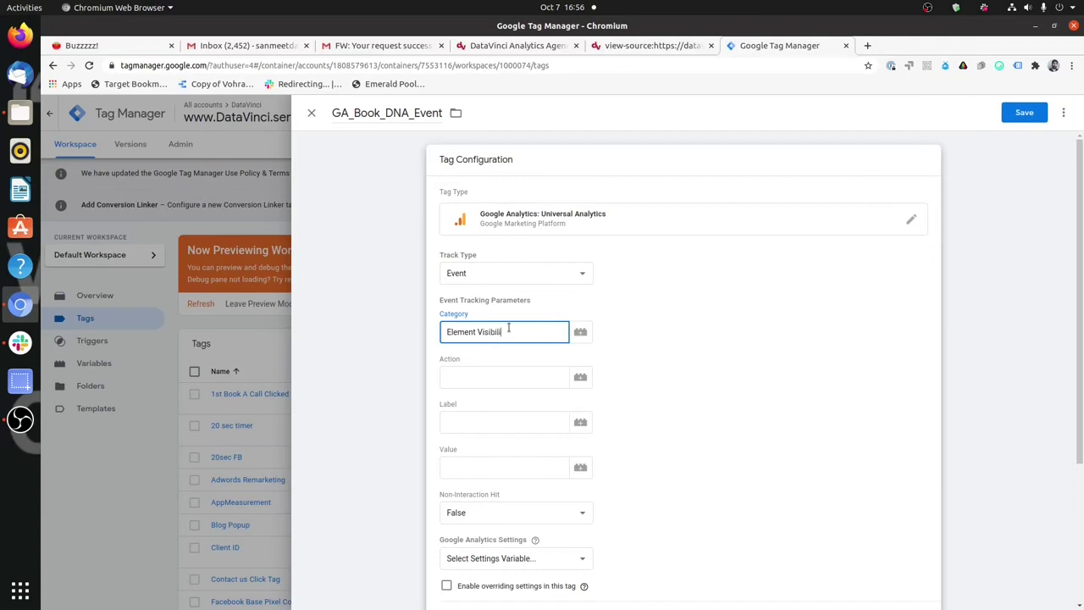
pyautogui.press('Tab')
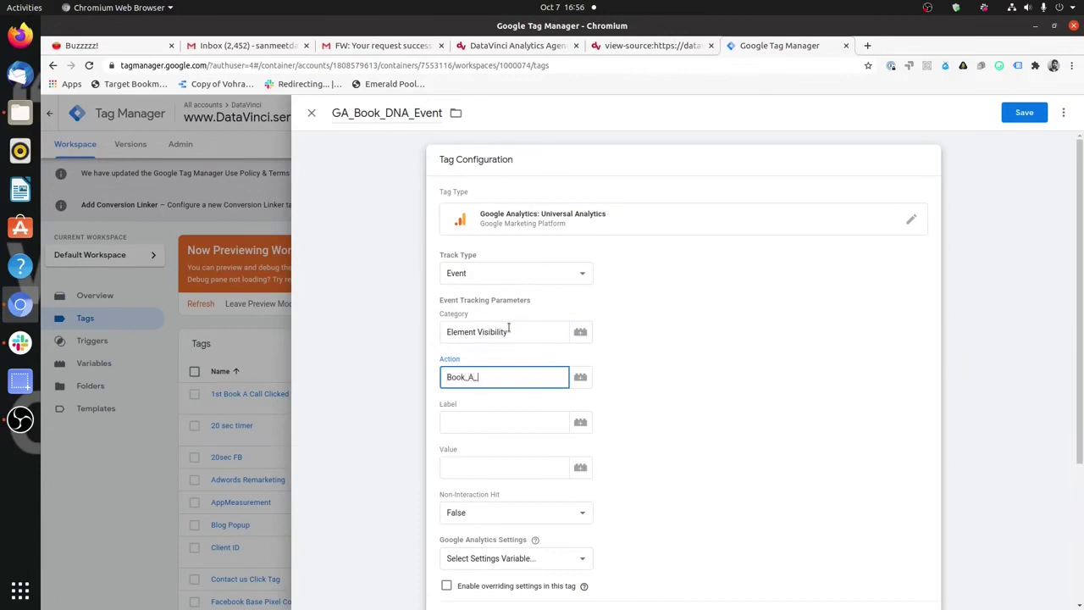
pyautogui.press('Tab')
pyautogui.write('{{Page URL}}')
pyautogui.click(501, 394)
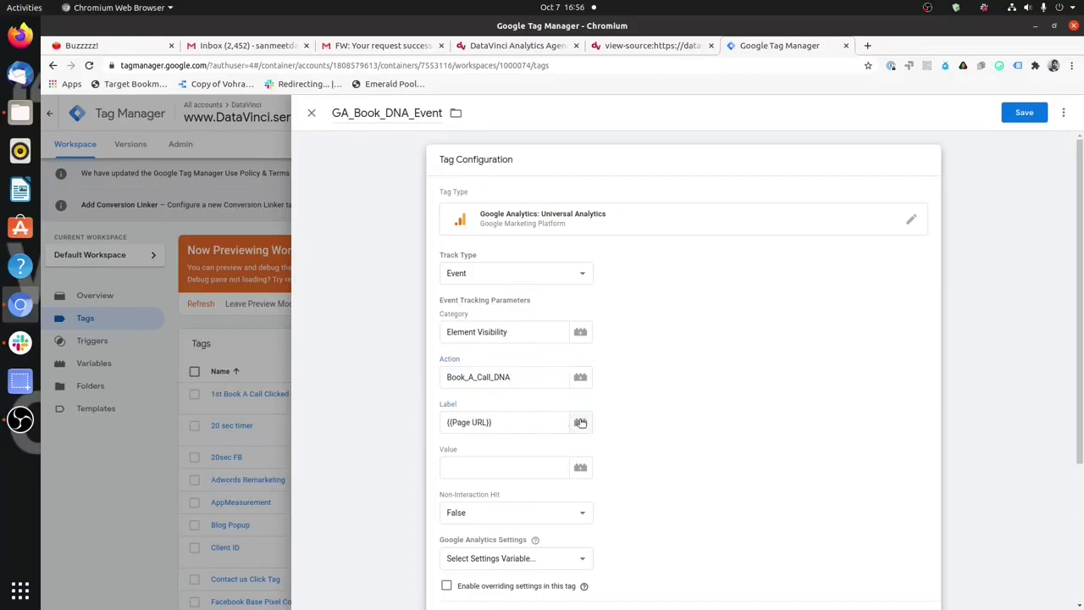
# Insert the Page URL variable into the event label again and delete the duplicate, keeping a single {{Page URL}}
pyautogui.click(580, 422)
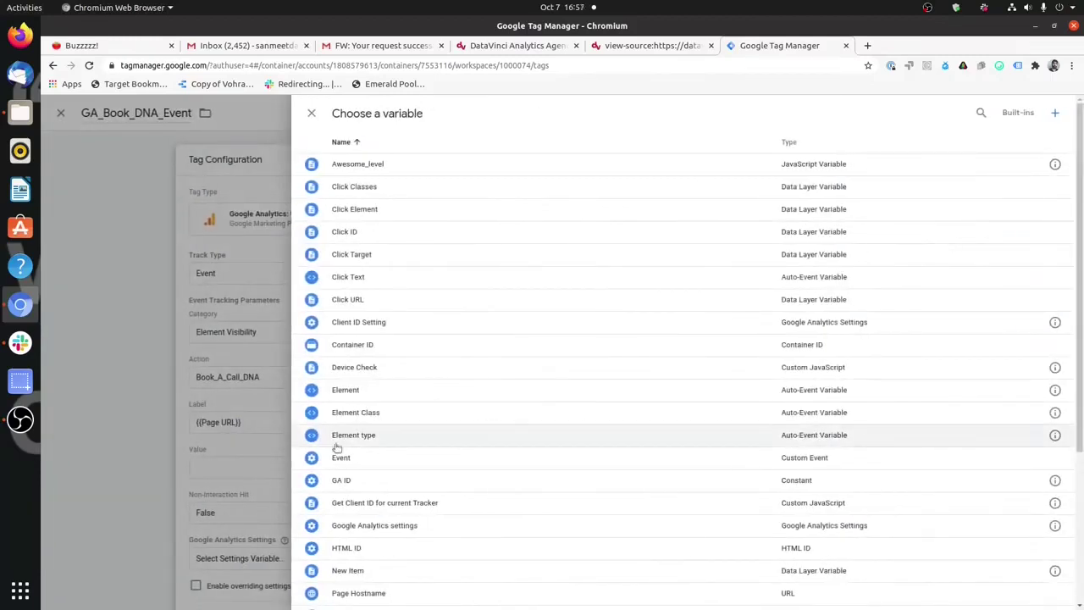
pyautogui.scroll(-3, 350, 453)
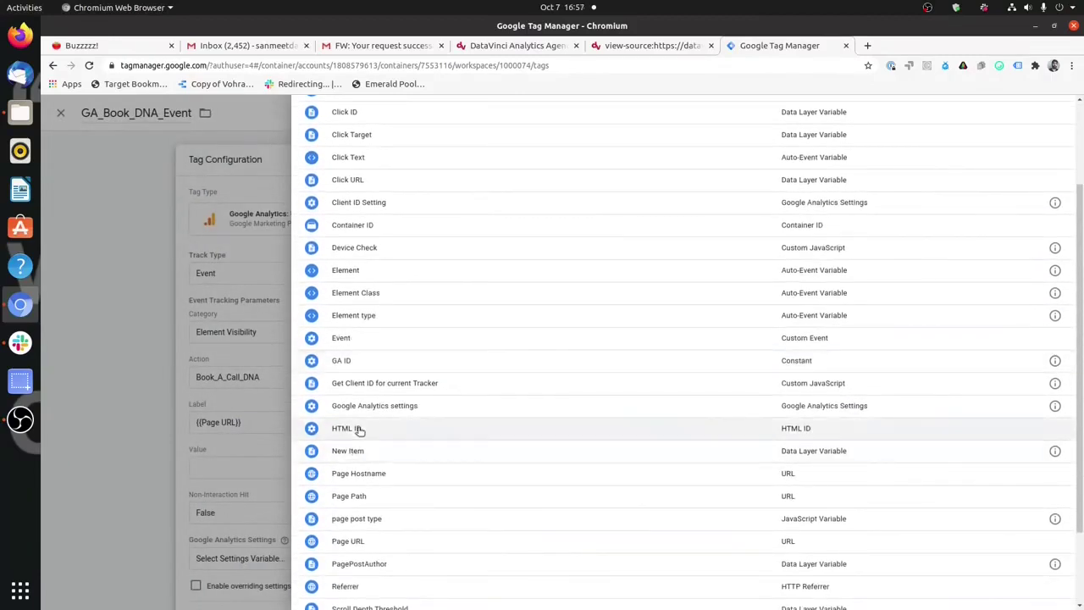
pyautogui.scroll(-3, 359, 428)
pyautogui.click(353, 448)
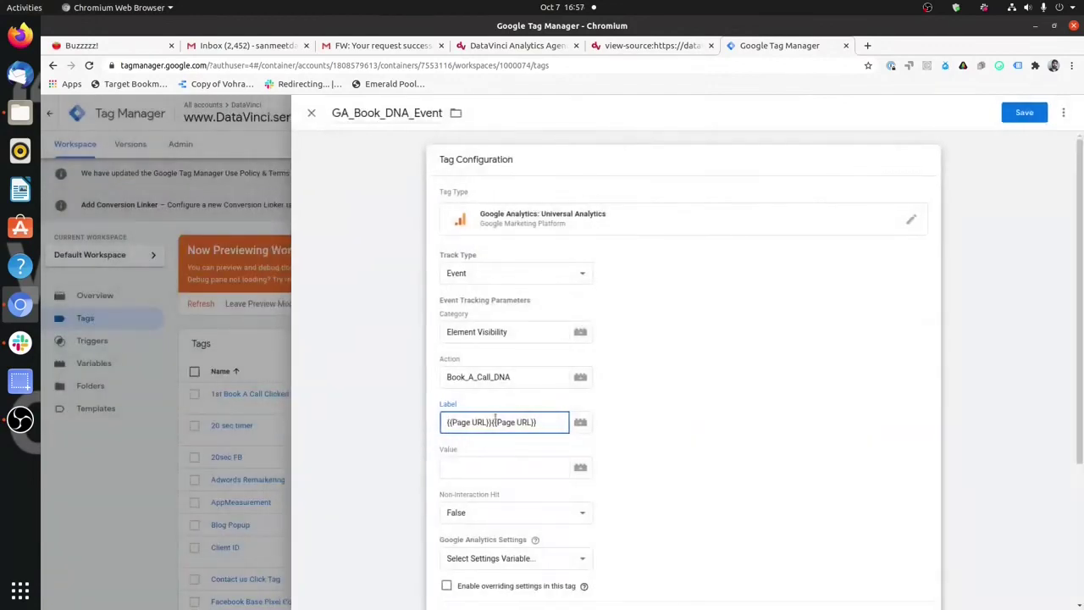
pyautogui.moveTo(490, 422); pyautogui.dragTo(421, 421)
pyautogui.click(421, 421)
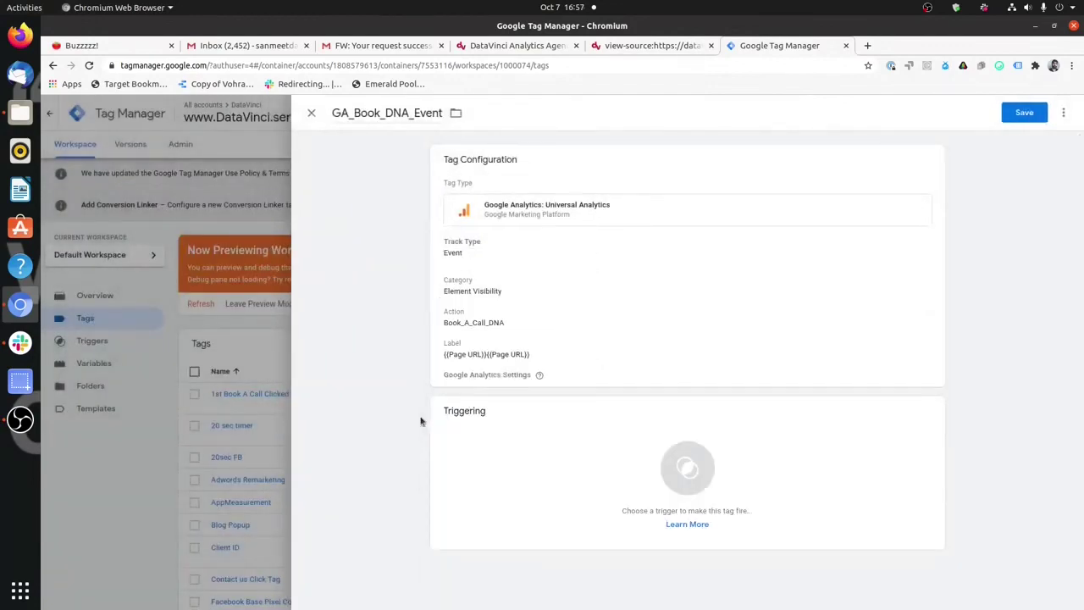
pyautogui.click(499, 344)
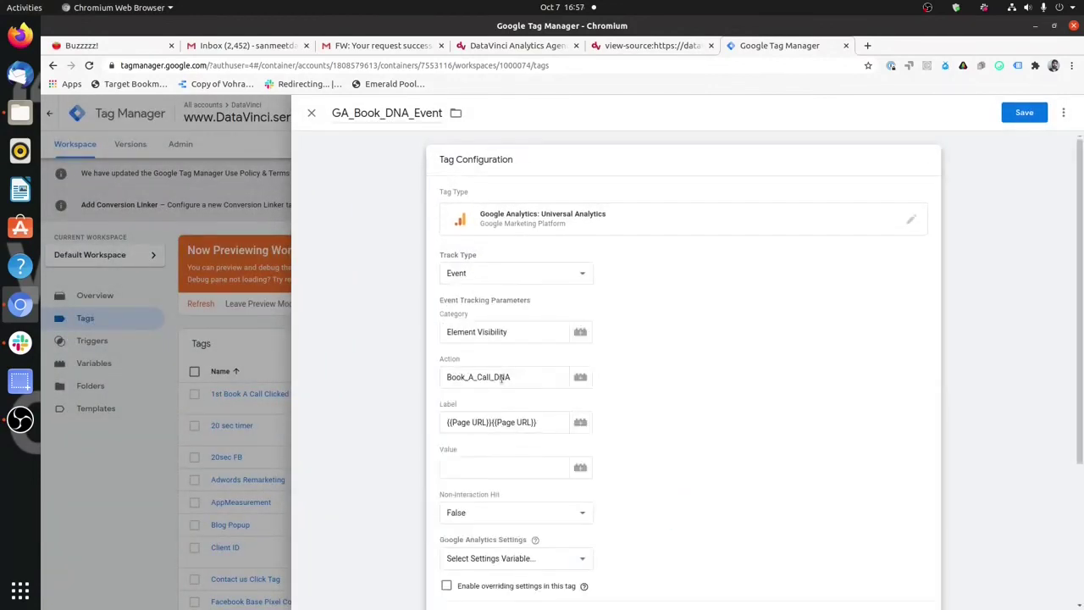
pyautogui.click(493, 429)
pyautogui.moveTo(492, 427); pyautogui.dragTo(456, 423)
pyautogui.press('BackSpace')
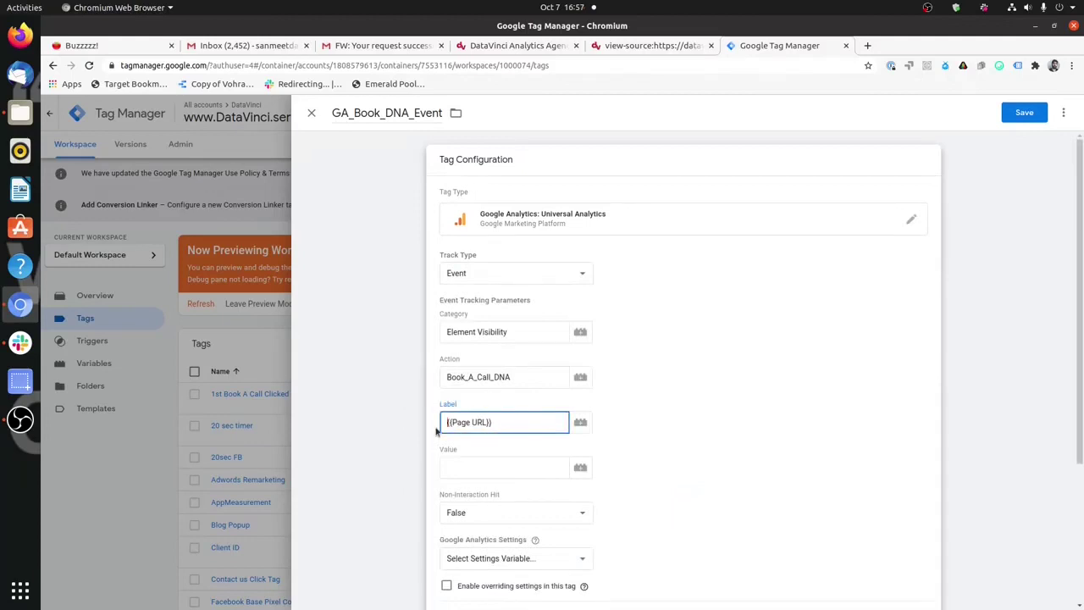
# Set Non-Interaction Hit to True and choose {{Google Analytics settings}} as the tag's settings variable
pyautogui.scroll(-3, 627, 405)
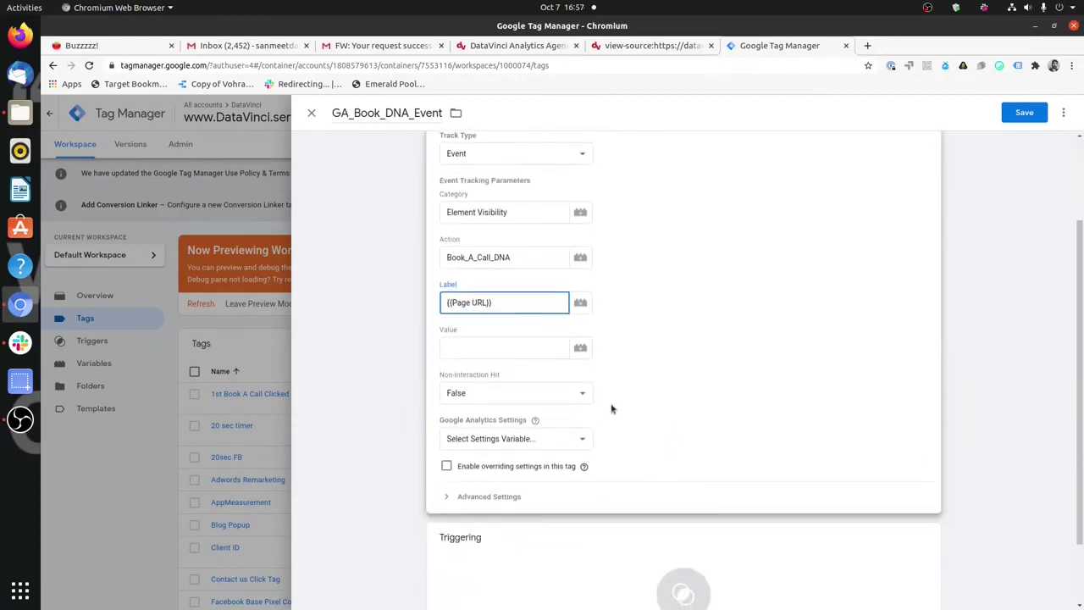
pyautogui.click(568, 397)
pyautogui.click(545, 410)
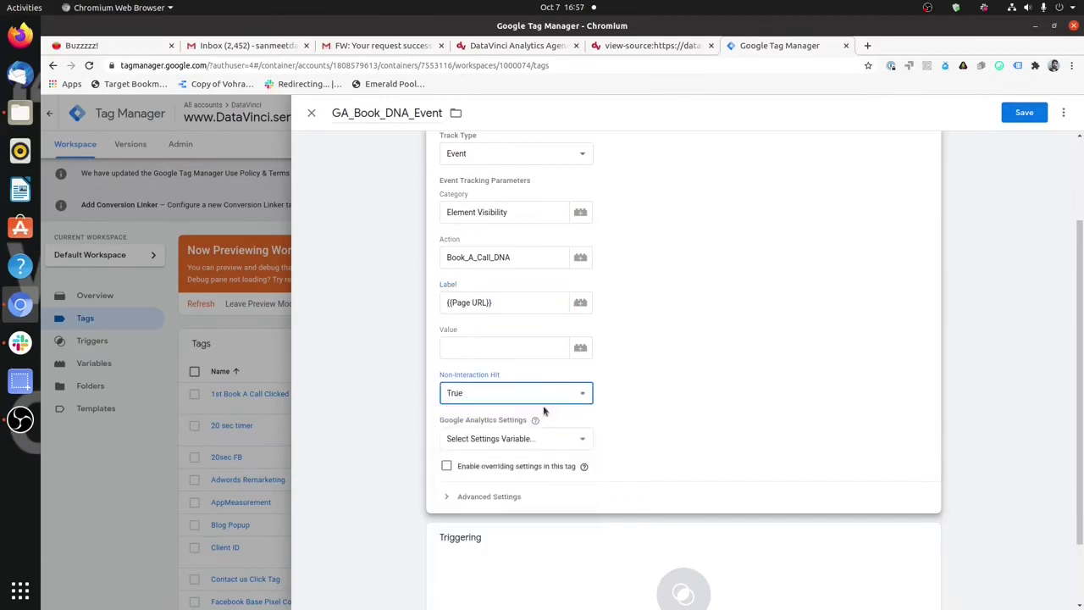
pyautogui.click(546, 434)
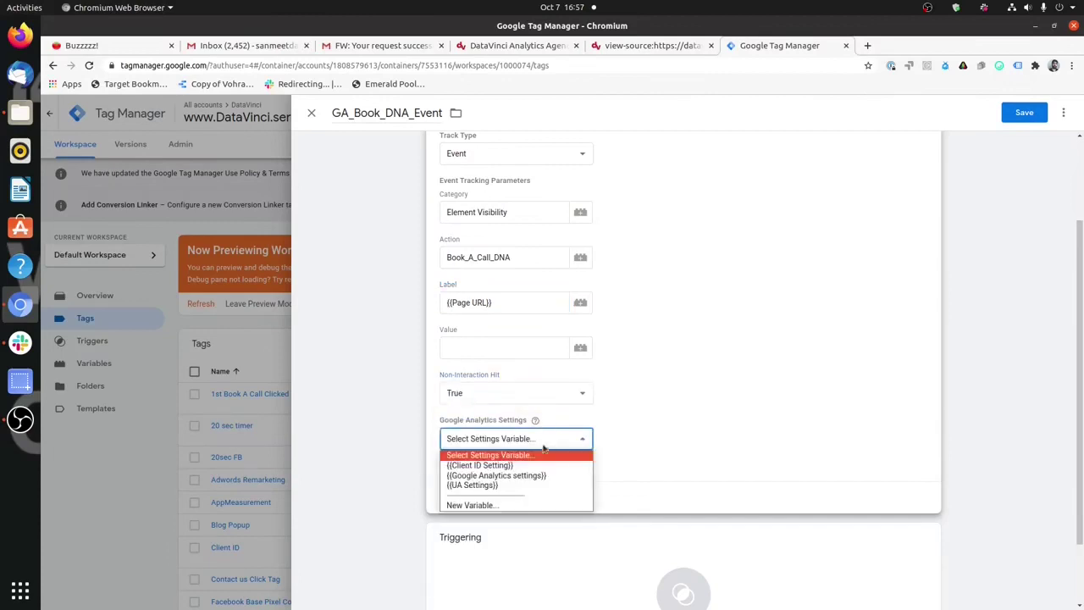
pyautogui.click(513, 476)
# Find the "Book A Call Visibility Trigger_Our DNA" trigger by searching for DNA, assign it as the firing trigger, and save the tag
pyautogui.scroll(-2, 664, 388)
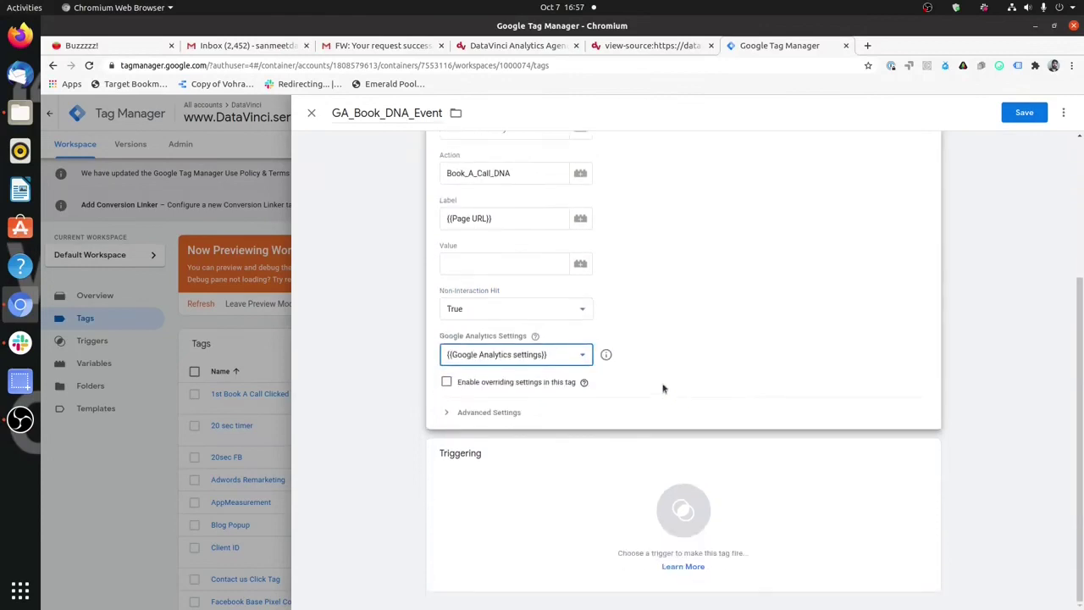
pyautogui.click(530, 489)
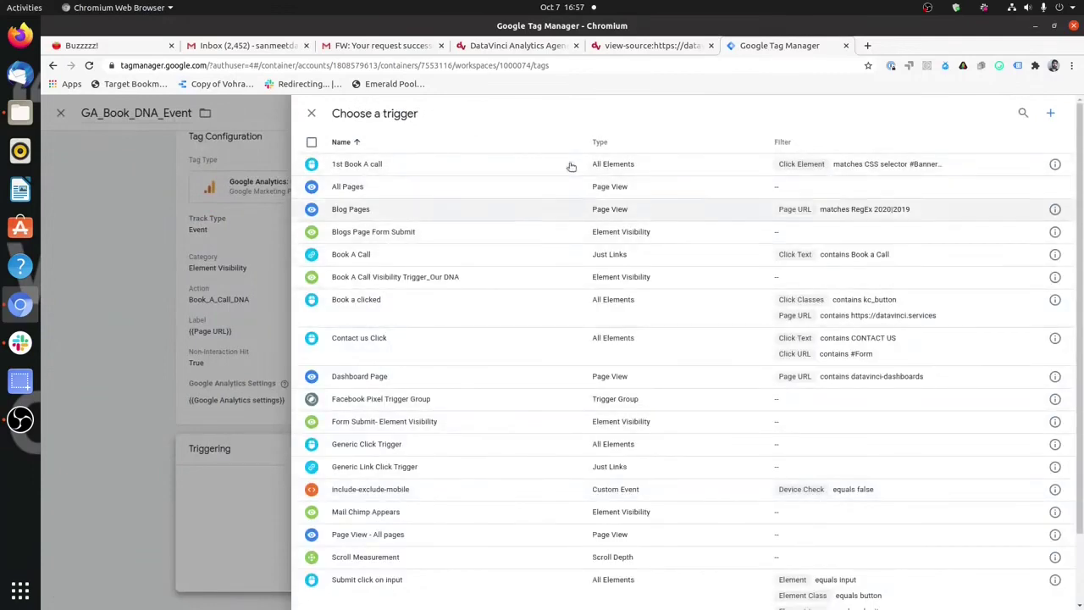
pyautogui.click(1023, 112)
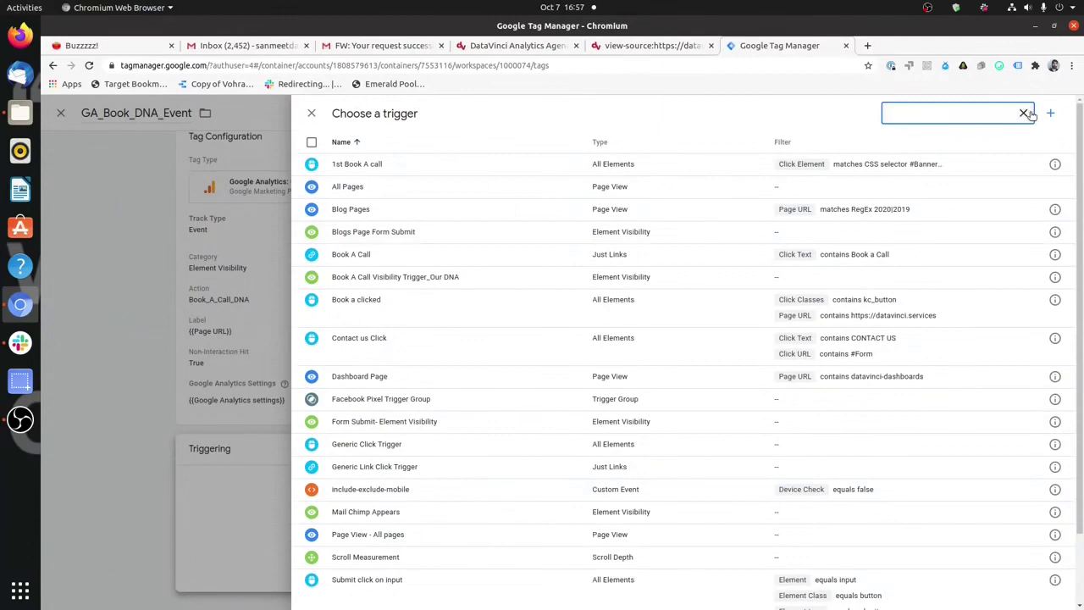
pyautogui.write('DNA')
pyautogui.click(835, 164)
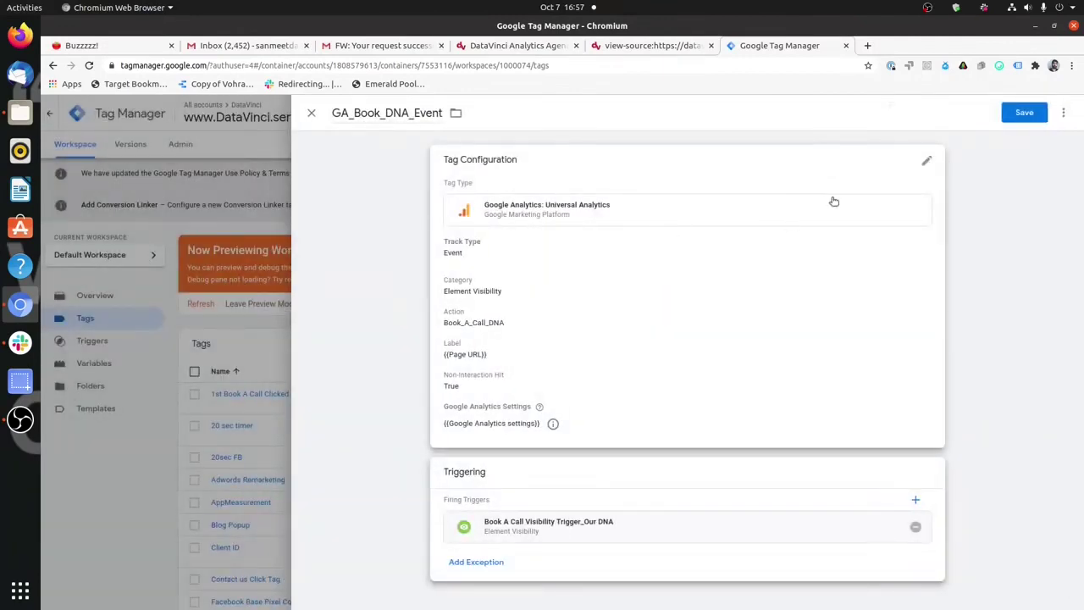
pyautogui.click(1019, 110)
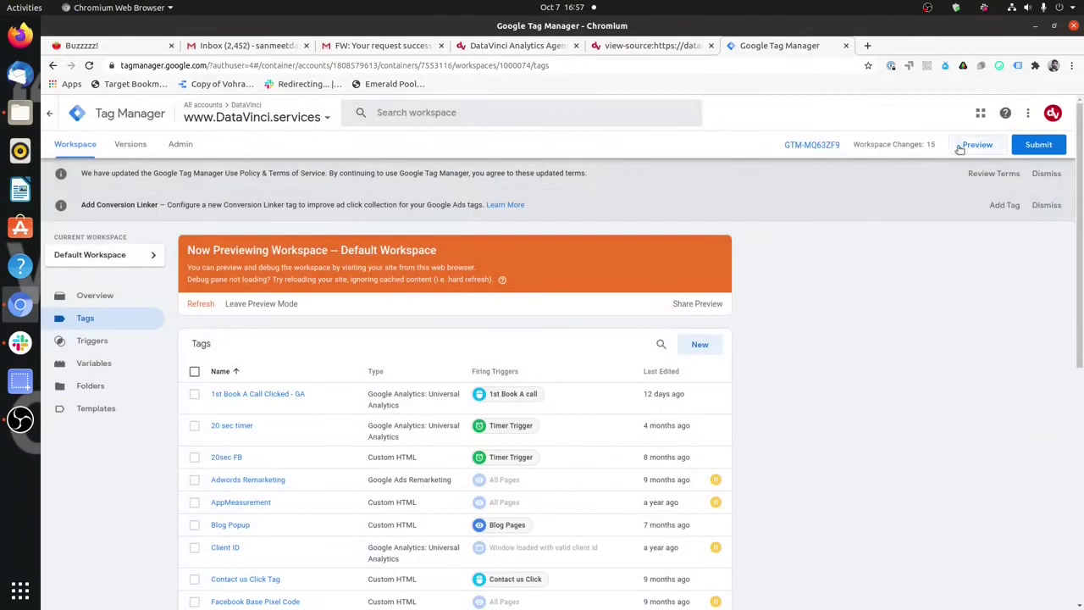
# Refresh the workspace preview and close the page source view of the DataVinci site
pyautogui.click(207, 304)
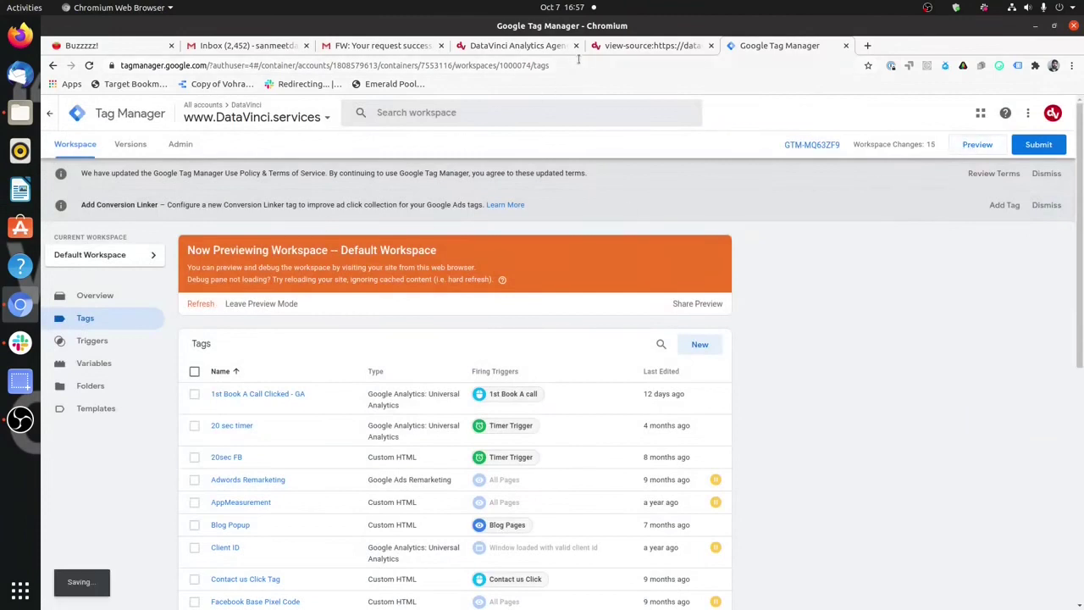
pyautogui.click(631, 47)
pyautogui.click(711, 46)
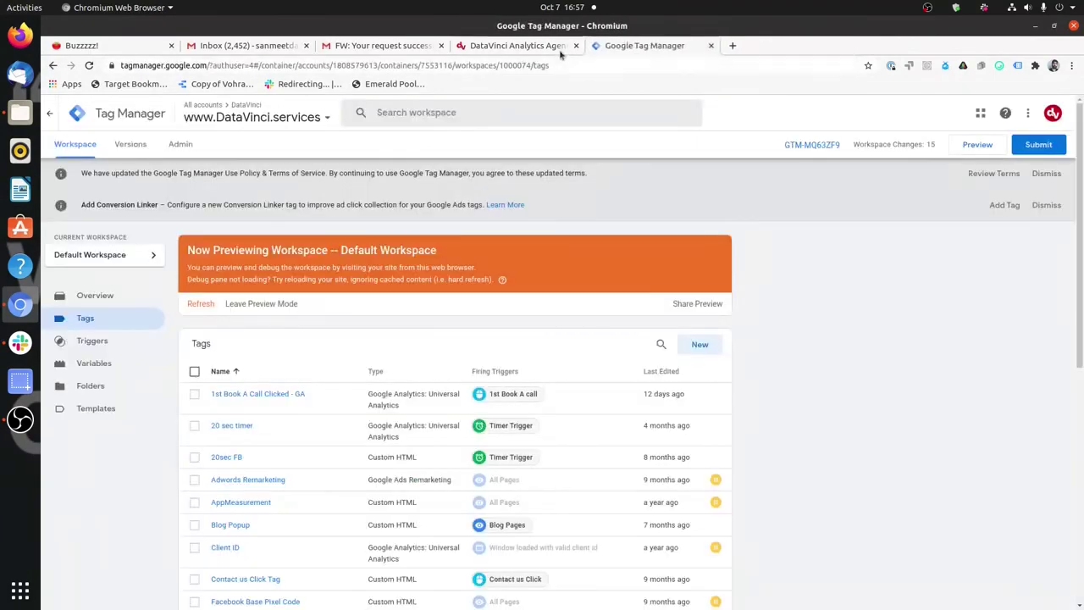
# Reload the DataVinci site and inspect the tags fired on the Element Visibility event in the preview debug pane
pyautogui.click(518, 45)
pyautogui.click(88, 65)
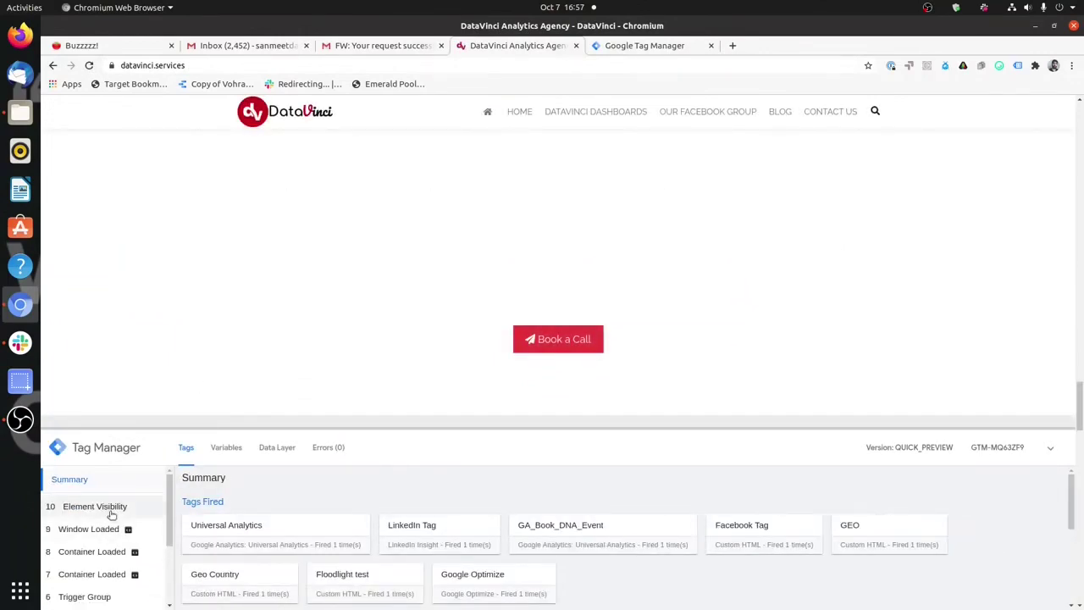
pyautogui.click(112, 511)
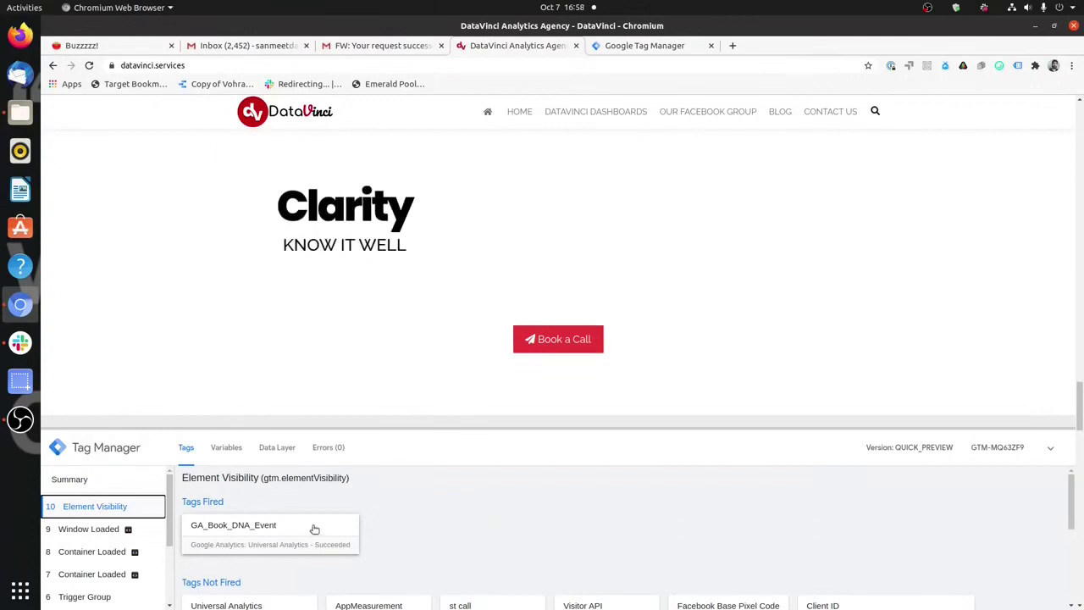
# In the developer tools' Omnibug request filter, select all providers and save the selection as the default filters
pyautogui.hotkey('ctrl', 'shift', 'i')
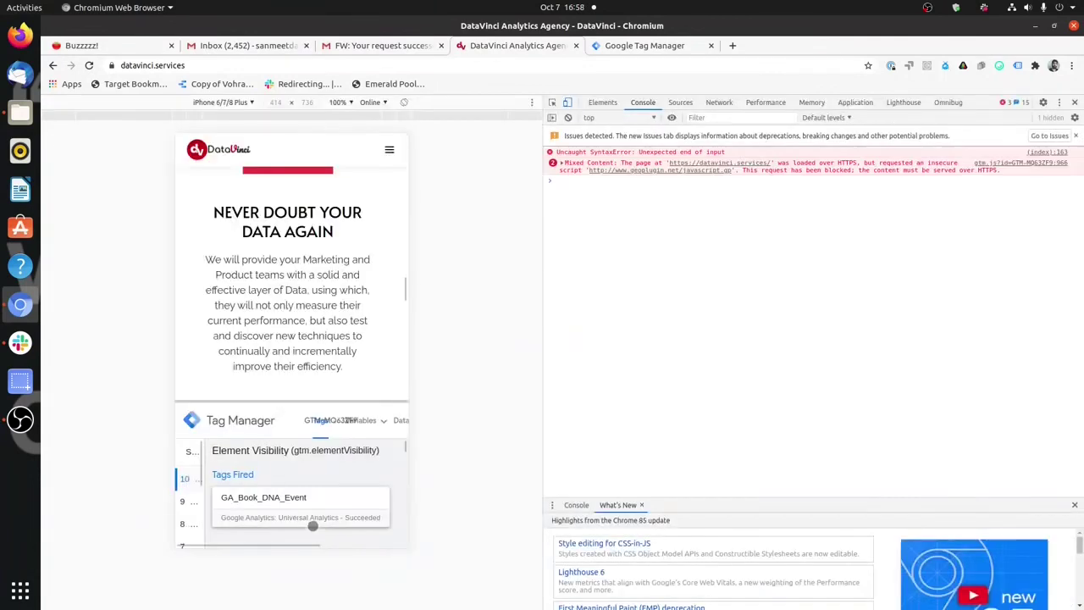
pyautogui.click(948, 103)
pyautogui.click(1021, 120)
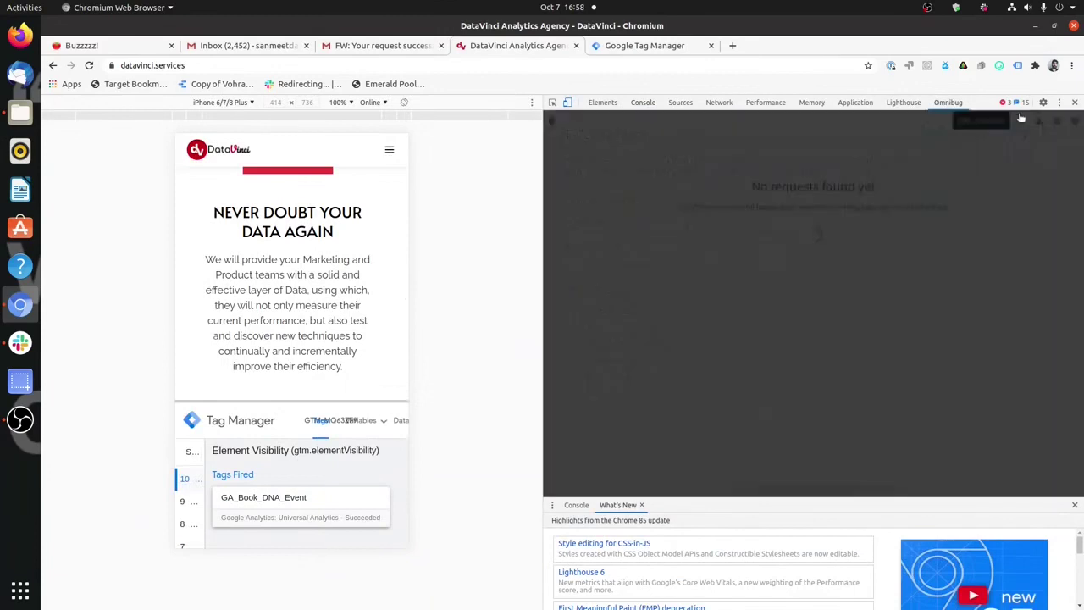
pyautogui.click(627, 309)
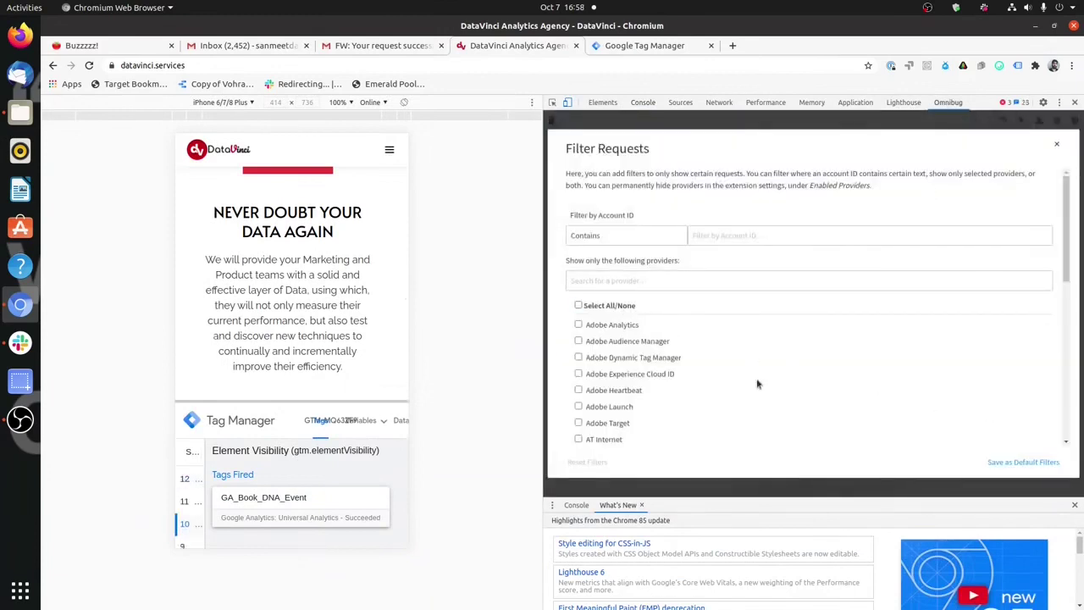
pyautogui.click(617, 309)
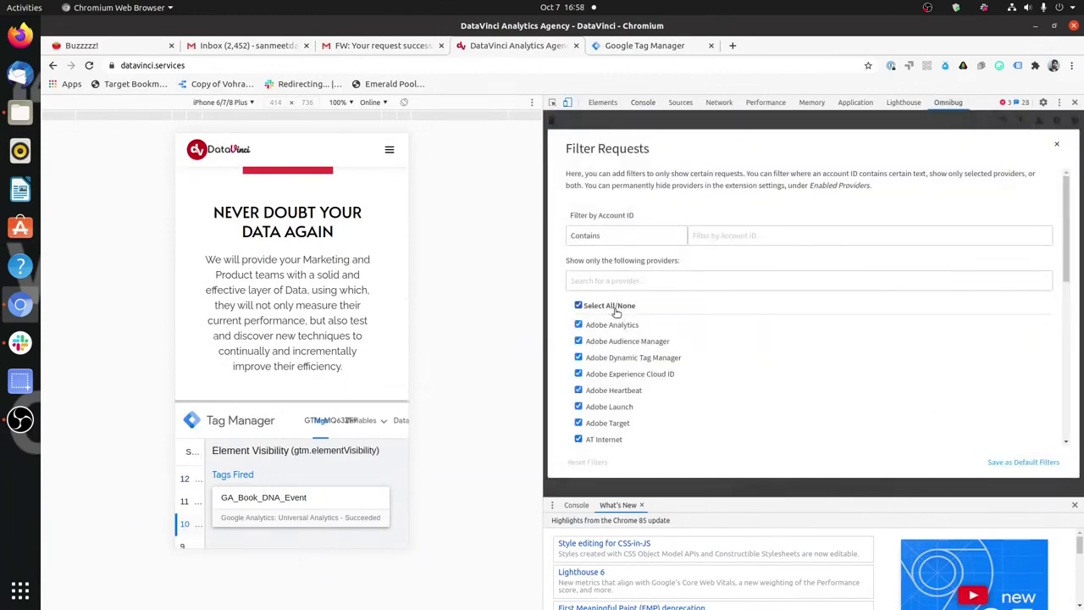
pyautogui.click(1008, 462)
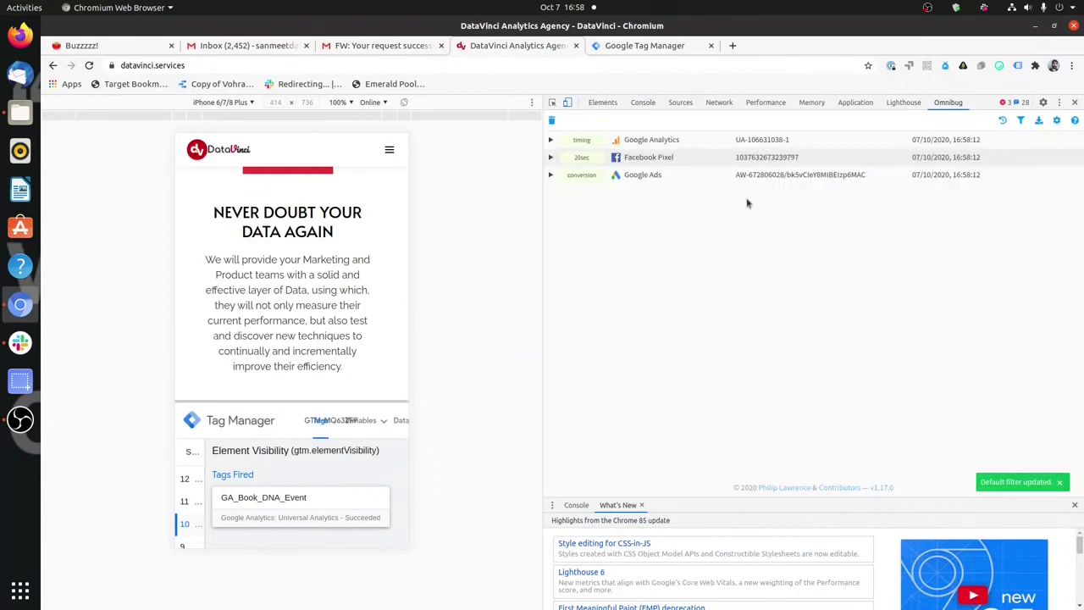
# Reload the site and bring the Book a Call button under Our DNA into view to trigger the visibility event
pyautogui.click(90, 66)
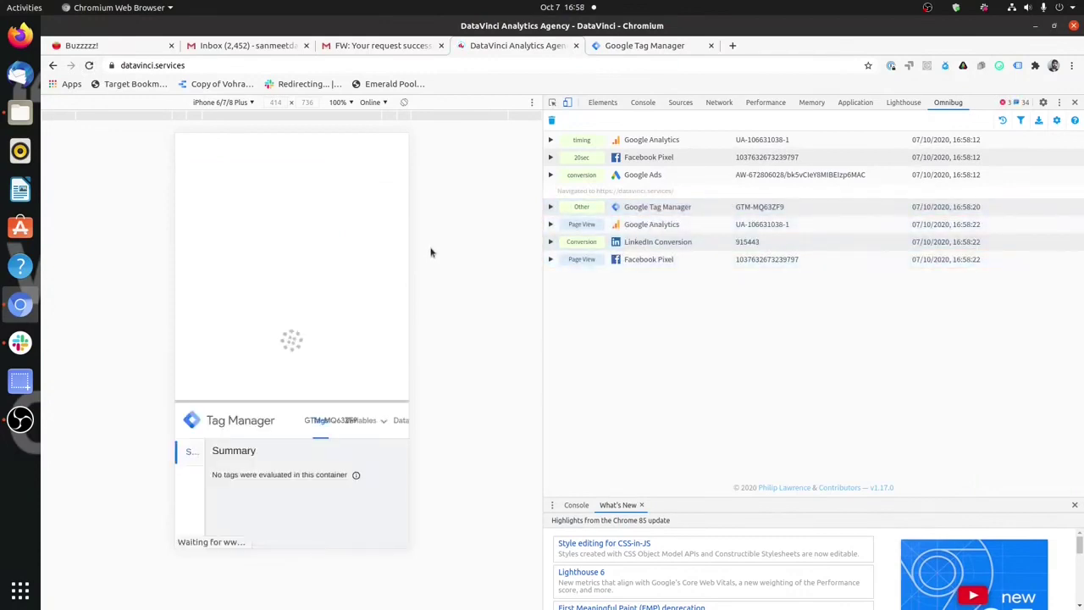
pyautogui.scroll(-2, 358, 230)
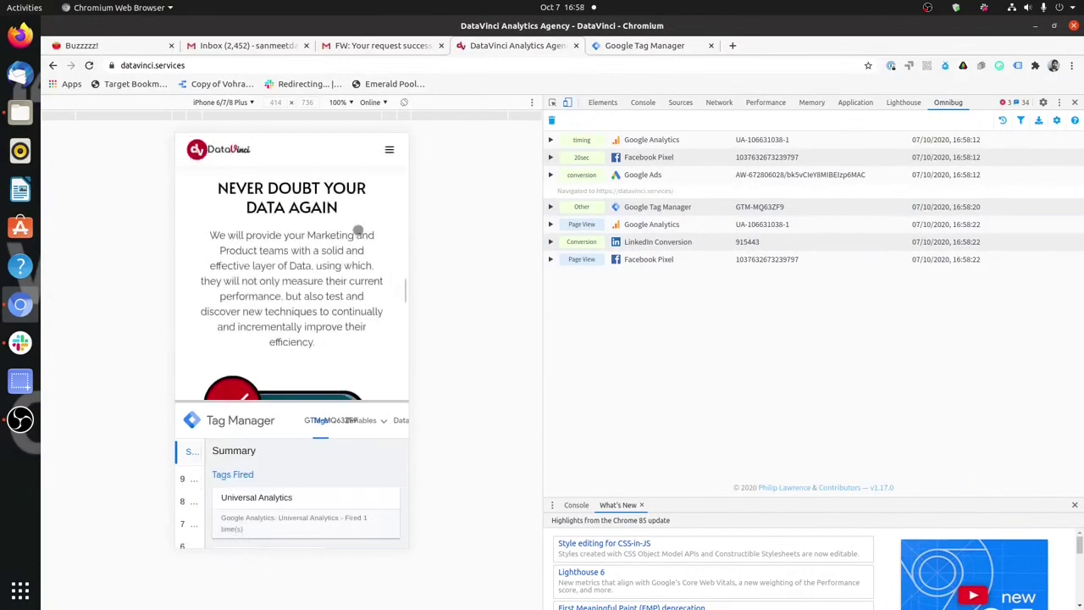
pyautogui.scroll(6, 359, 229)
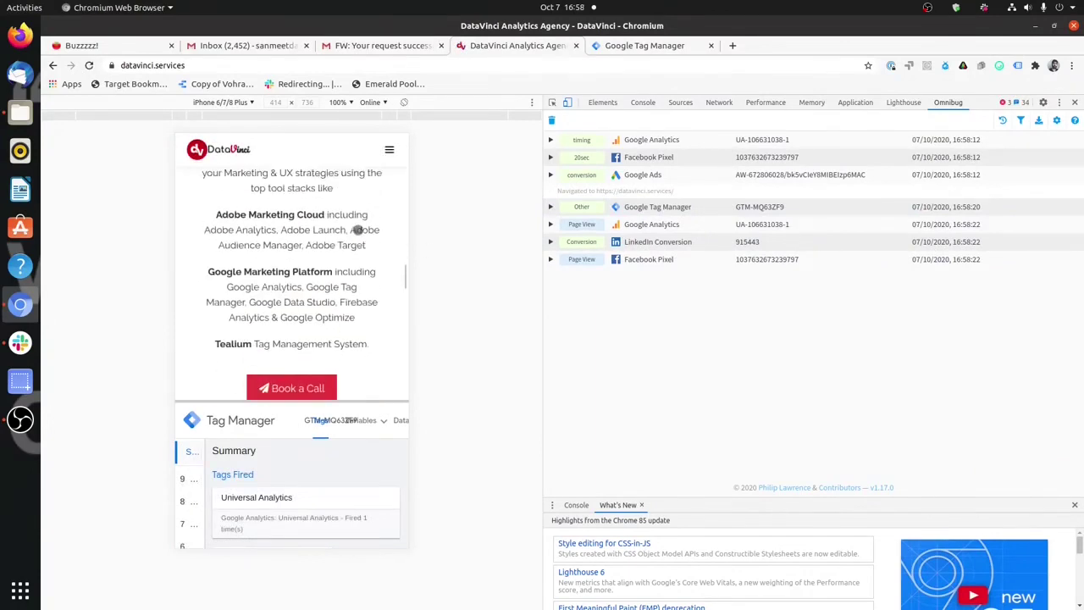
pyautogui.scroll(-5, 359, 230)
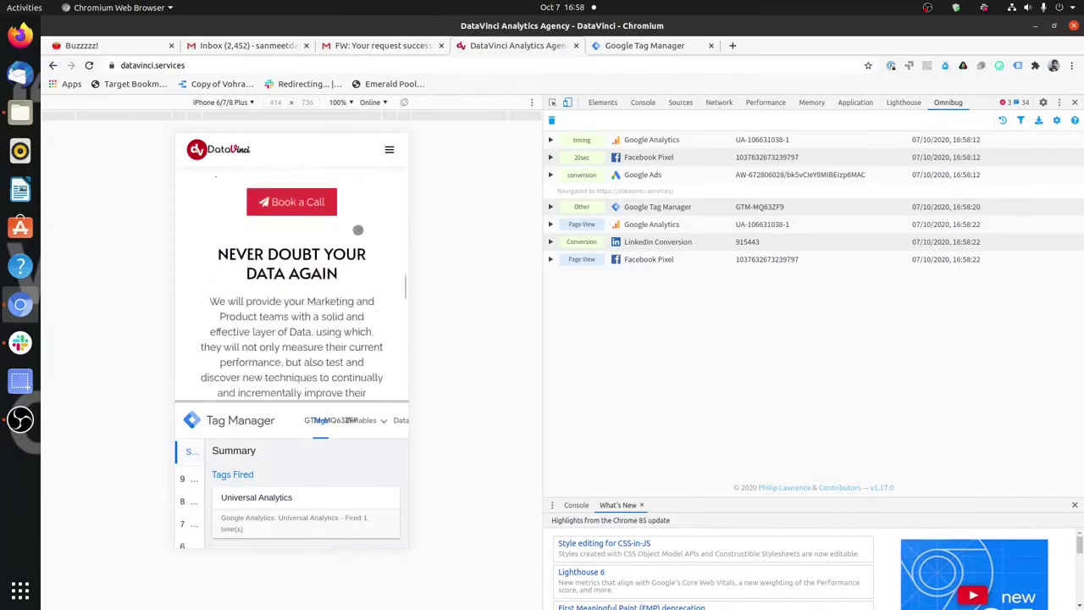
pyautogui.scroll(-10, 358, 230)
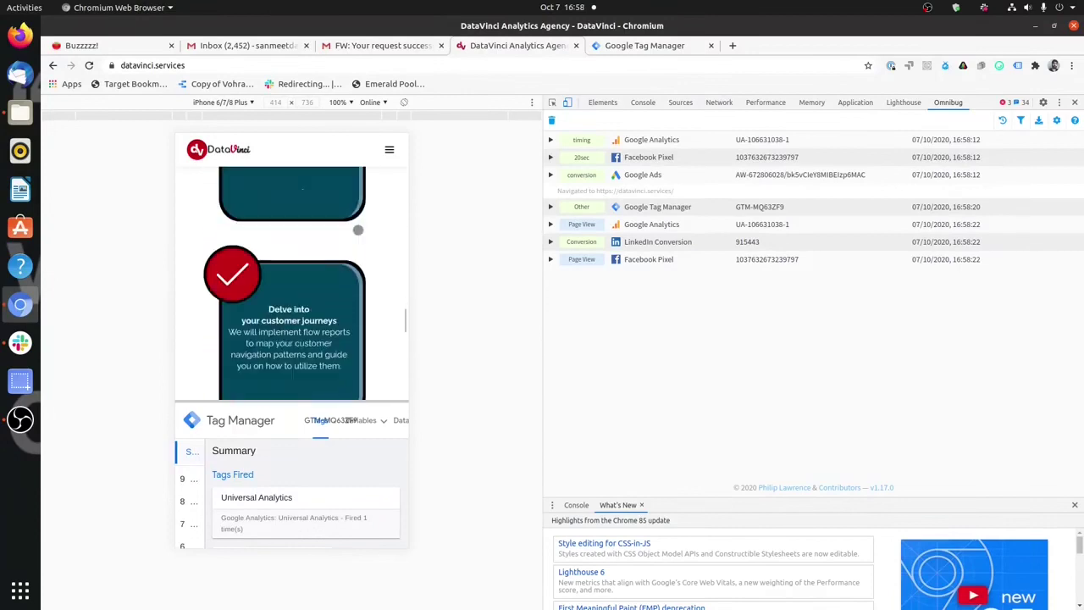
pyautogui.scroll(-10, 358, 229)
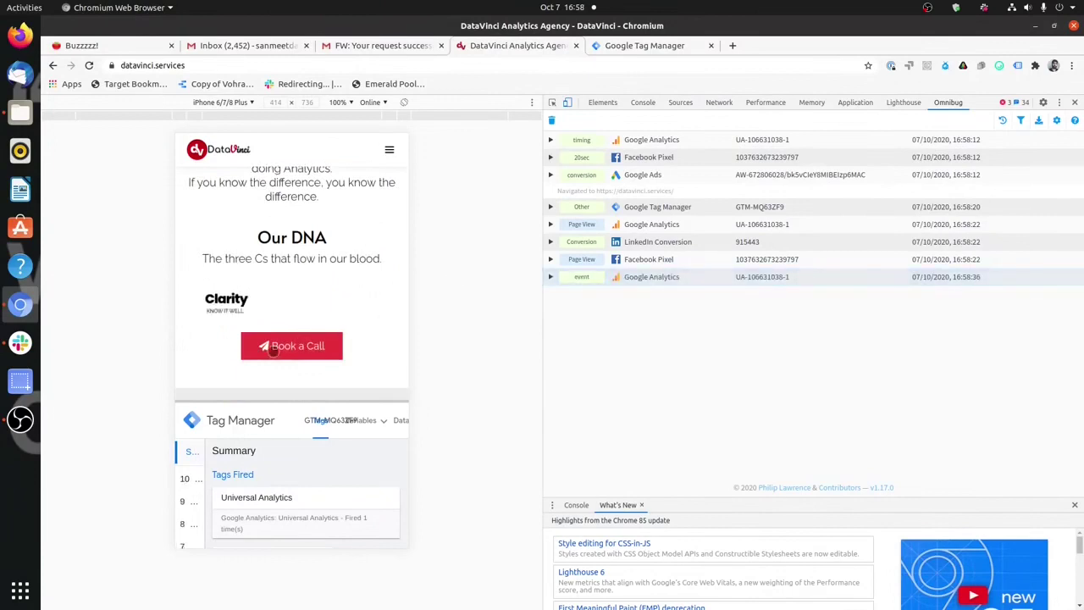
# Expand the Google Analytics event request in Omnibug and check its event action, category, label and non-interaction hit against the Our DNA button
pyautogui.click(677, 277)
pyautogui.scroll(-4, 722, 375)
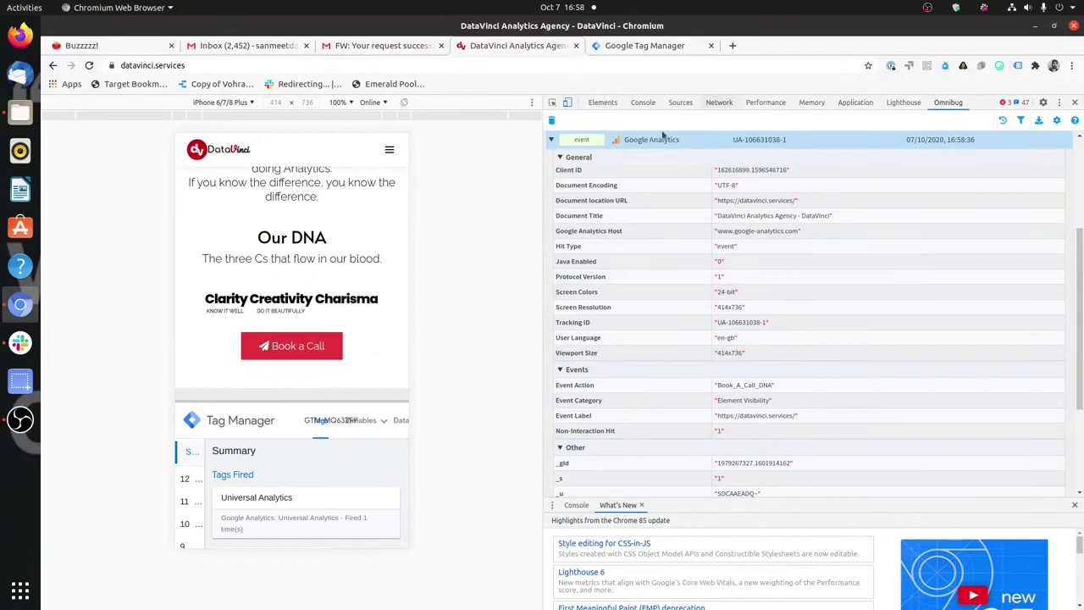
pyautogui.scroll(-5, 714, 381)
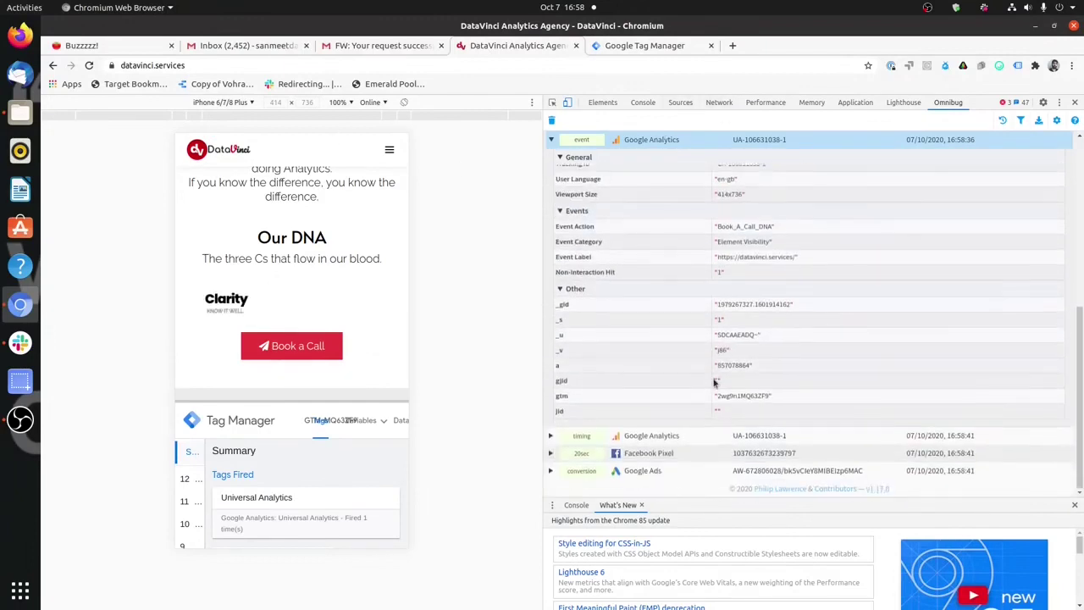
pyautogui.scroll(5, 715, 382)
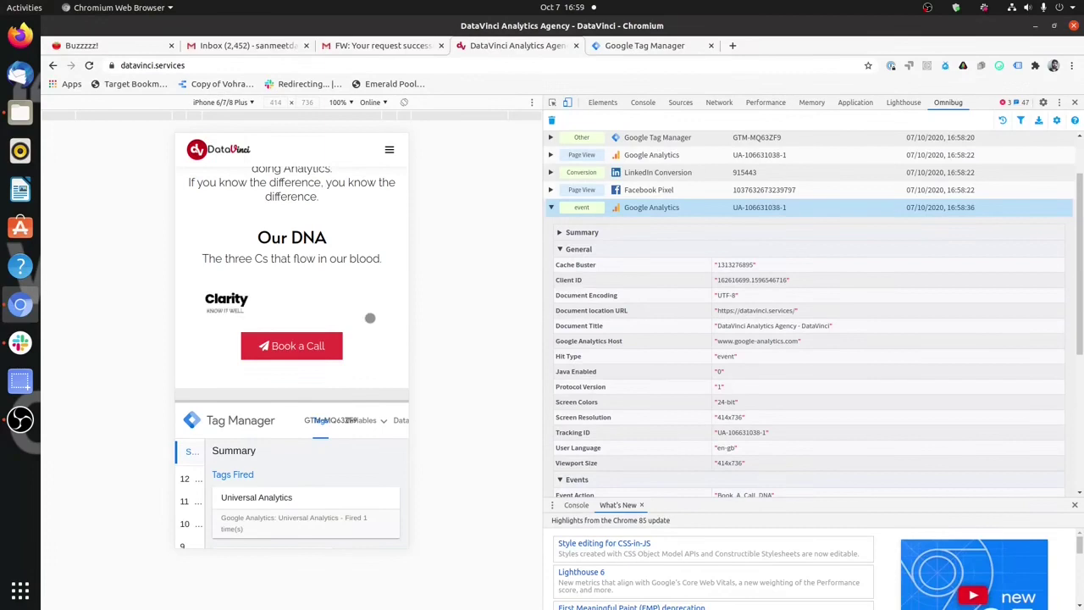
pyautogui.scroll(-1, 353, 311)
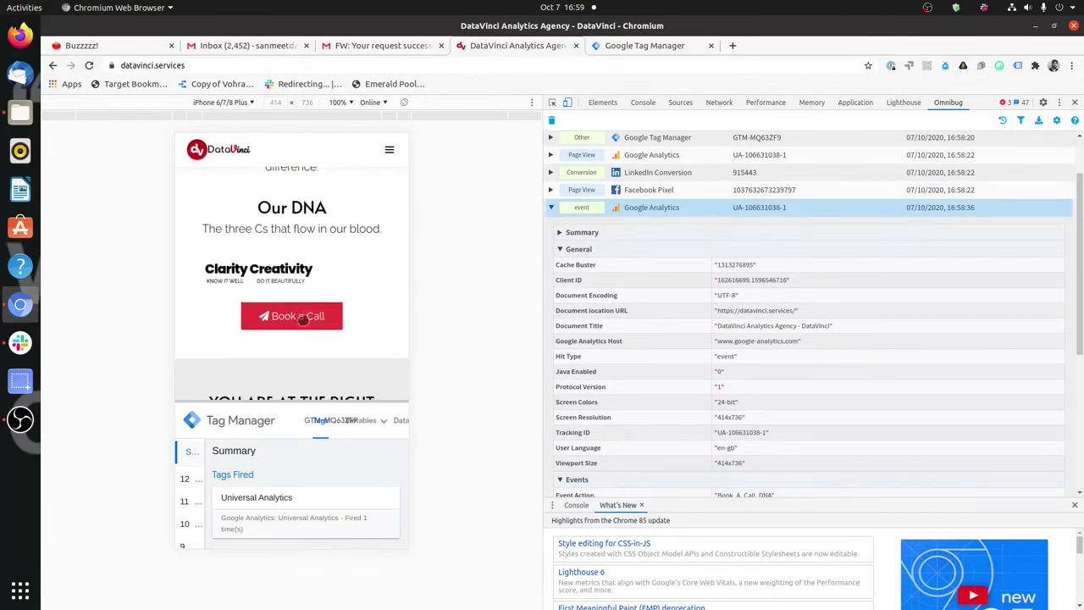
pyautogui.scroll(-4, 703, 349)
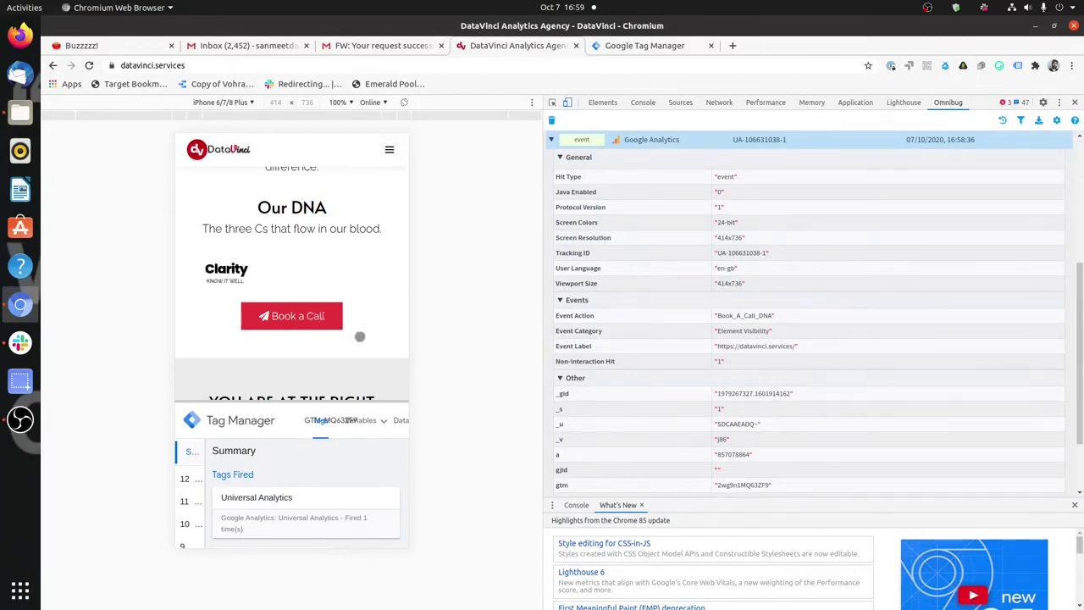
pyautogui.scroll(1, 359, 336)
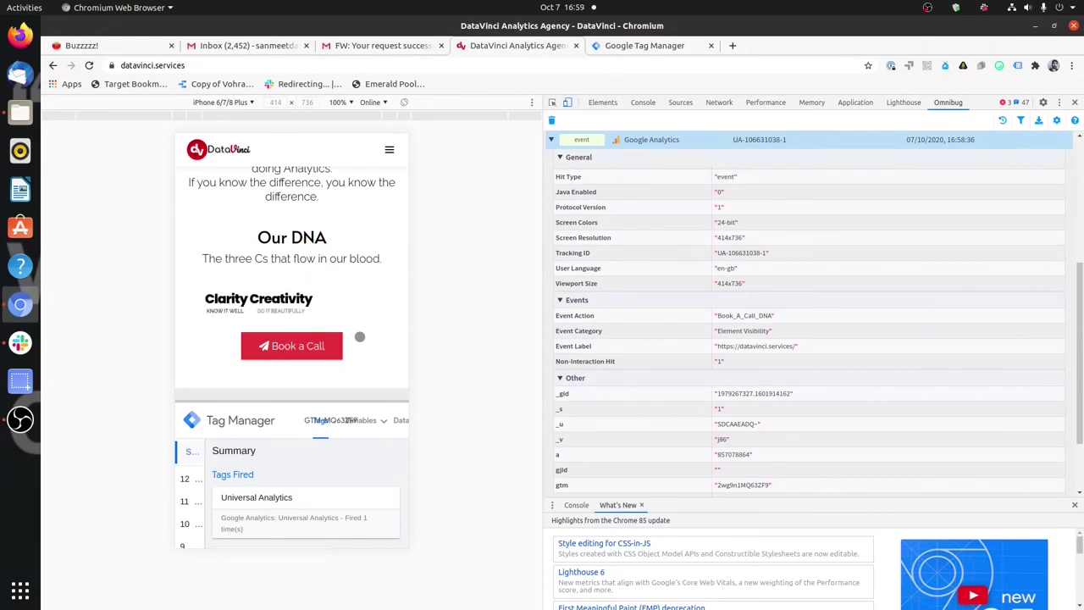
pyautogui.scroll(5, 359, 336)
pyautogui.scroll(10, 359, 337)
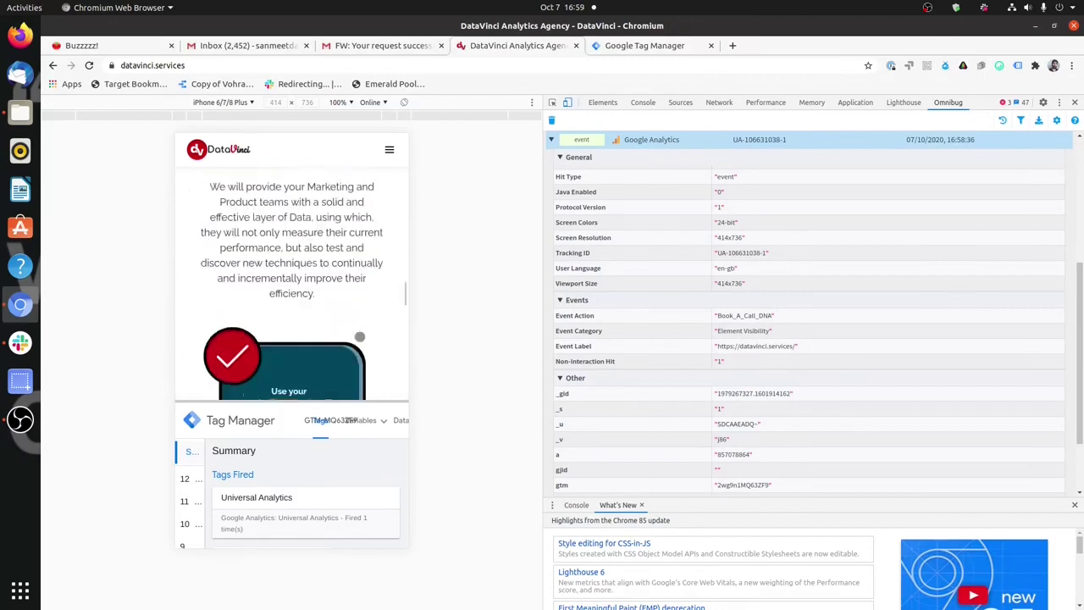
pyautogui.scroll(10, 359, 336)
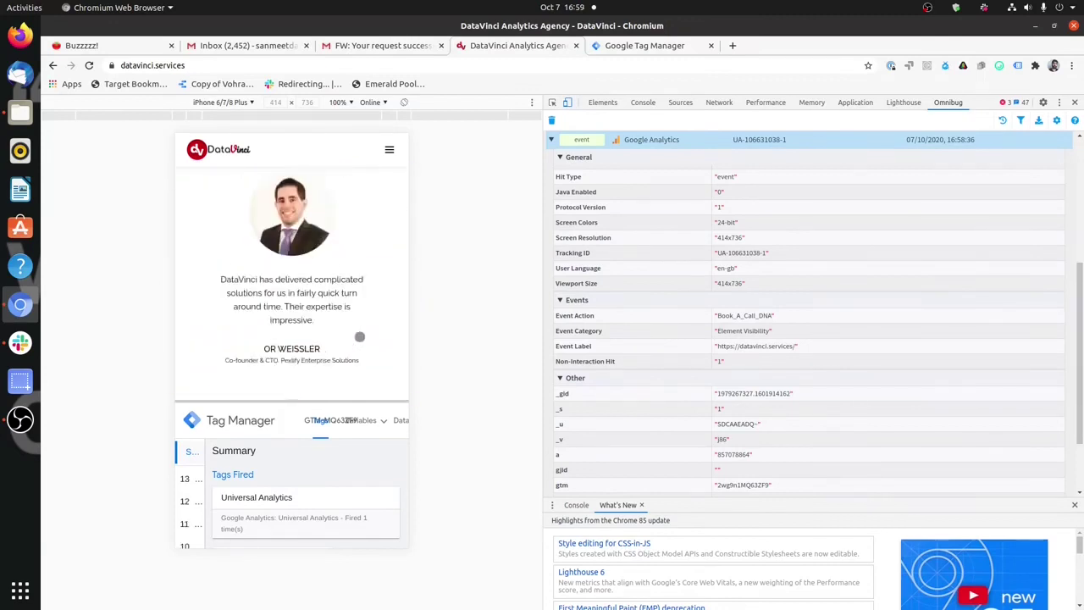
pyautogui.scroll(10, 359, 336)
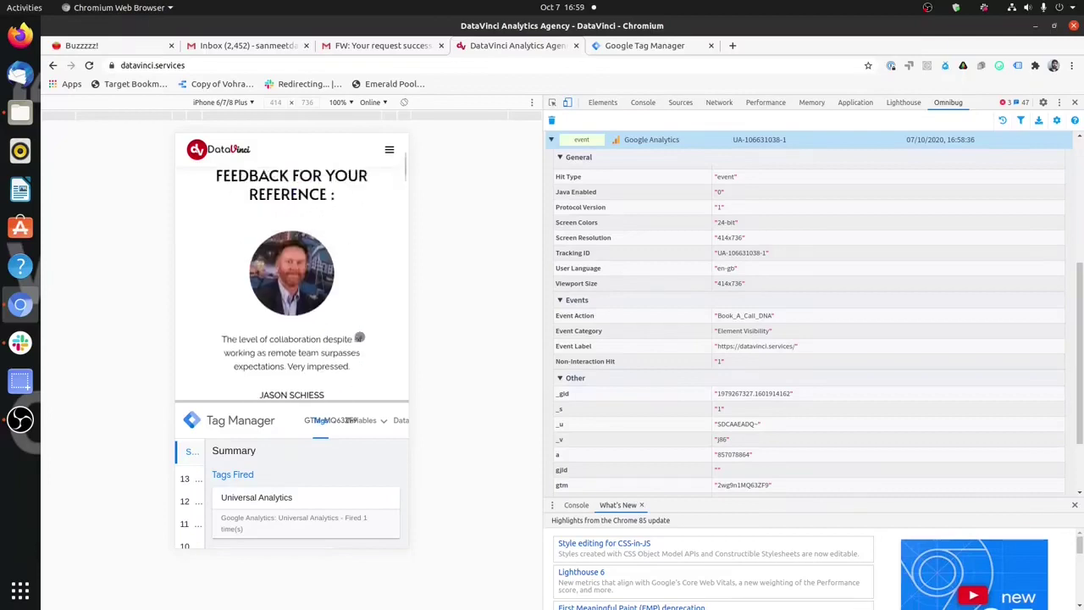
pyautogui.scroll(5, 359, 337)
pyautogui.scroll(3, 359, 337)
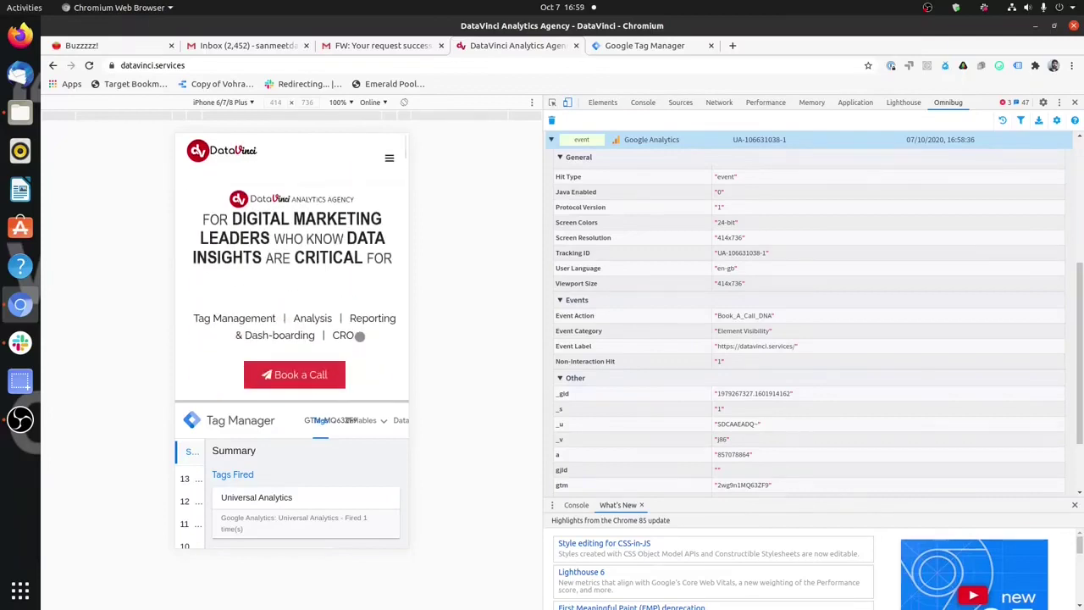